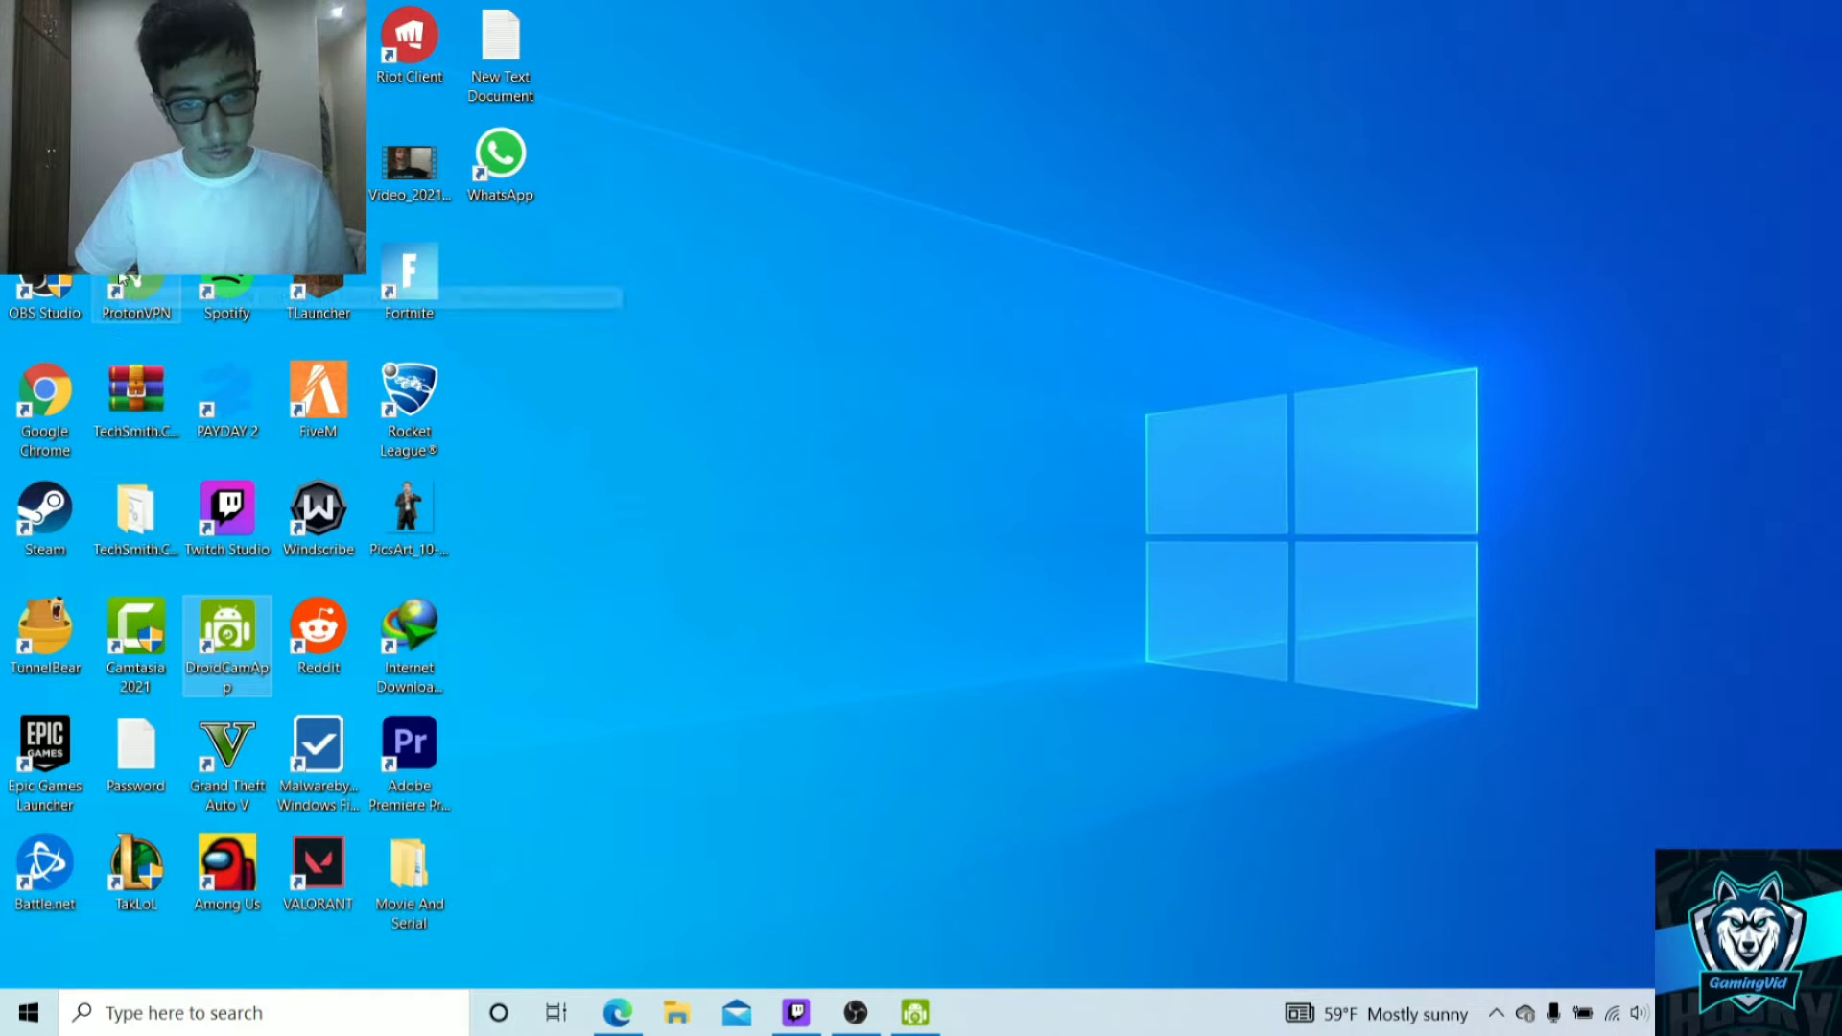
- Check in the compatibility properties of the OBS Studio shortcut that it runs as an administrator, and accept the dialog
left_click(27, 286)
right_click(28, 285)
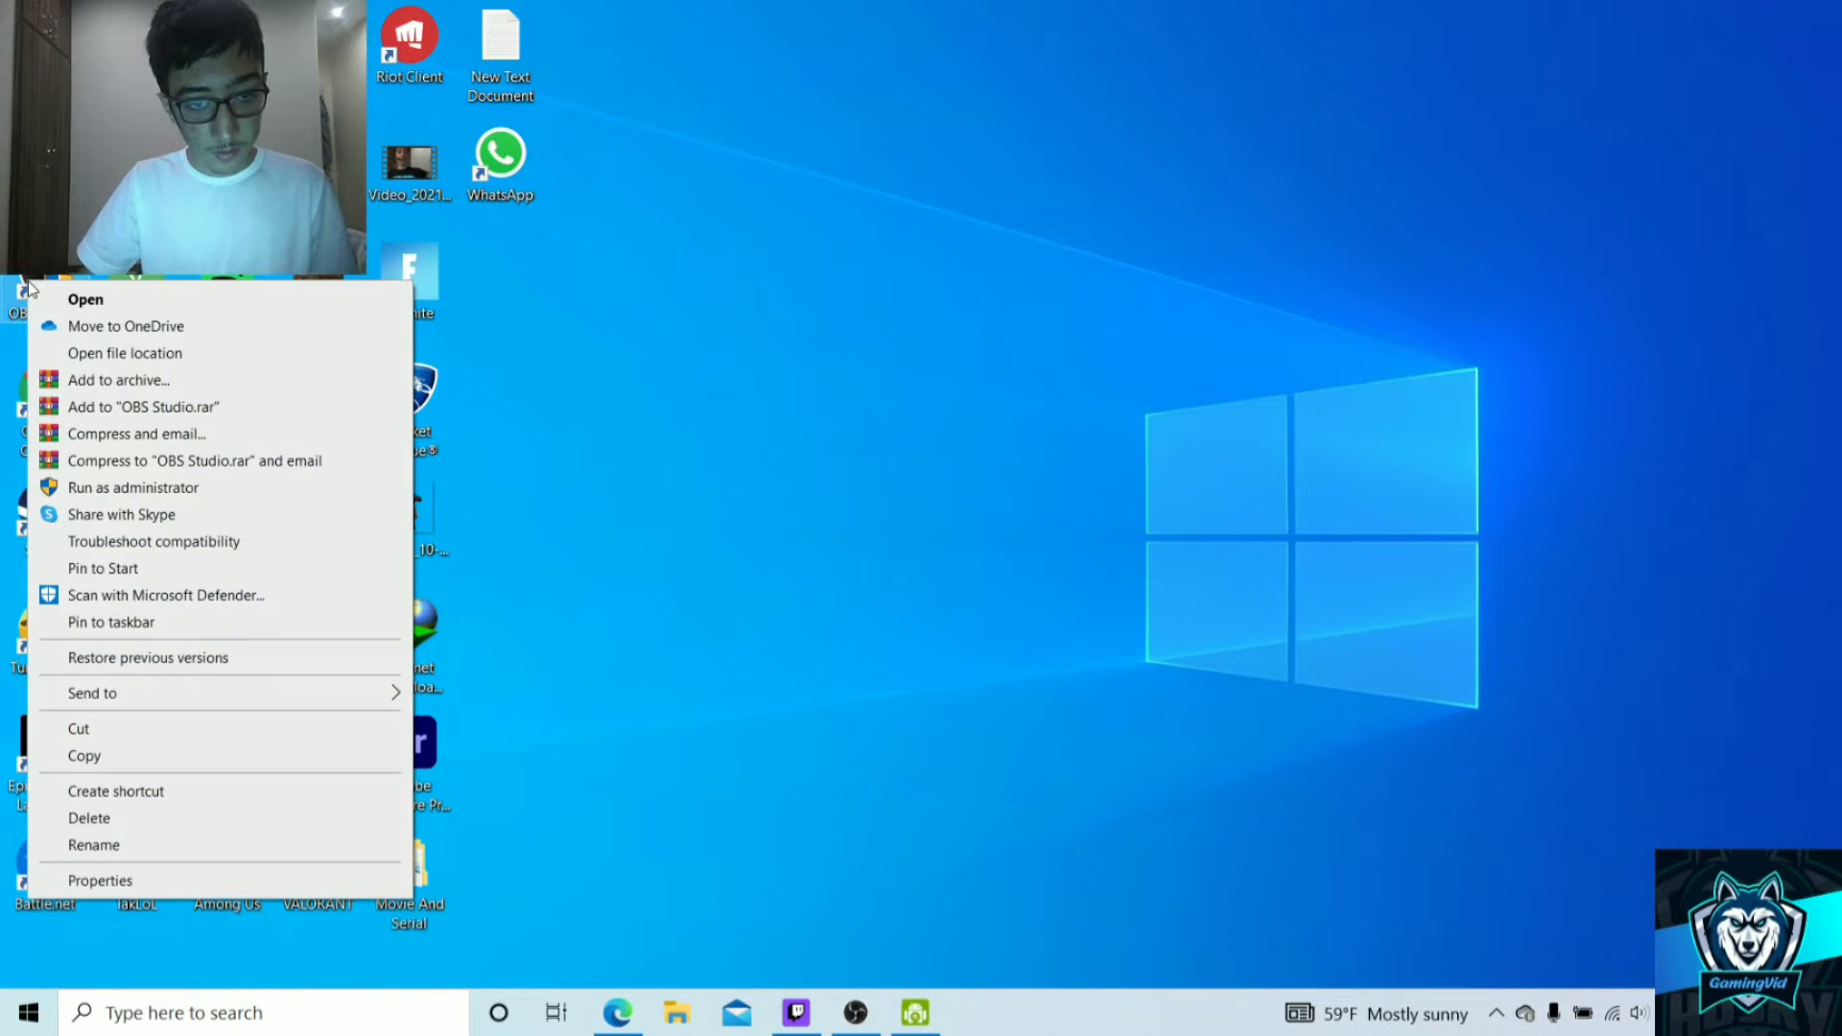
left_click(168, 881)
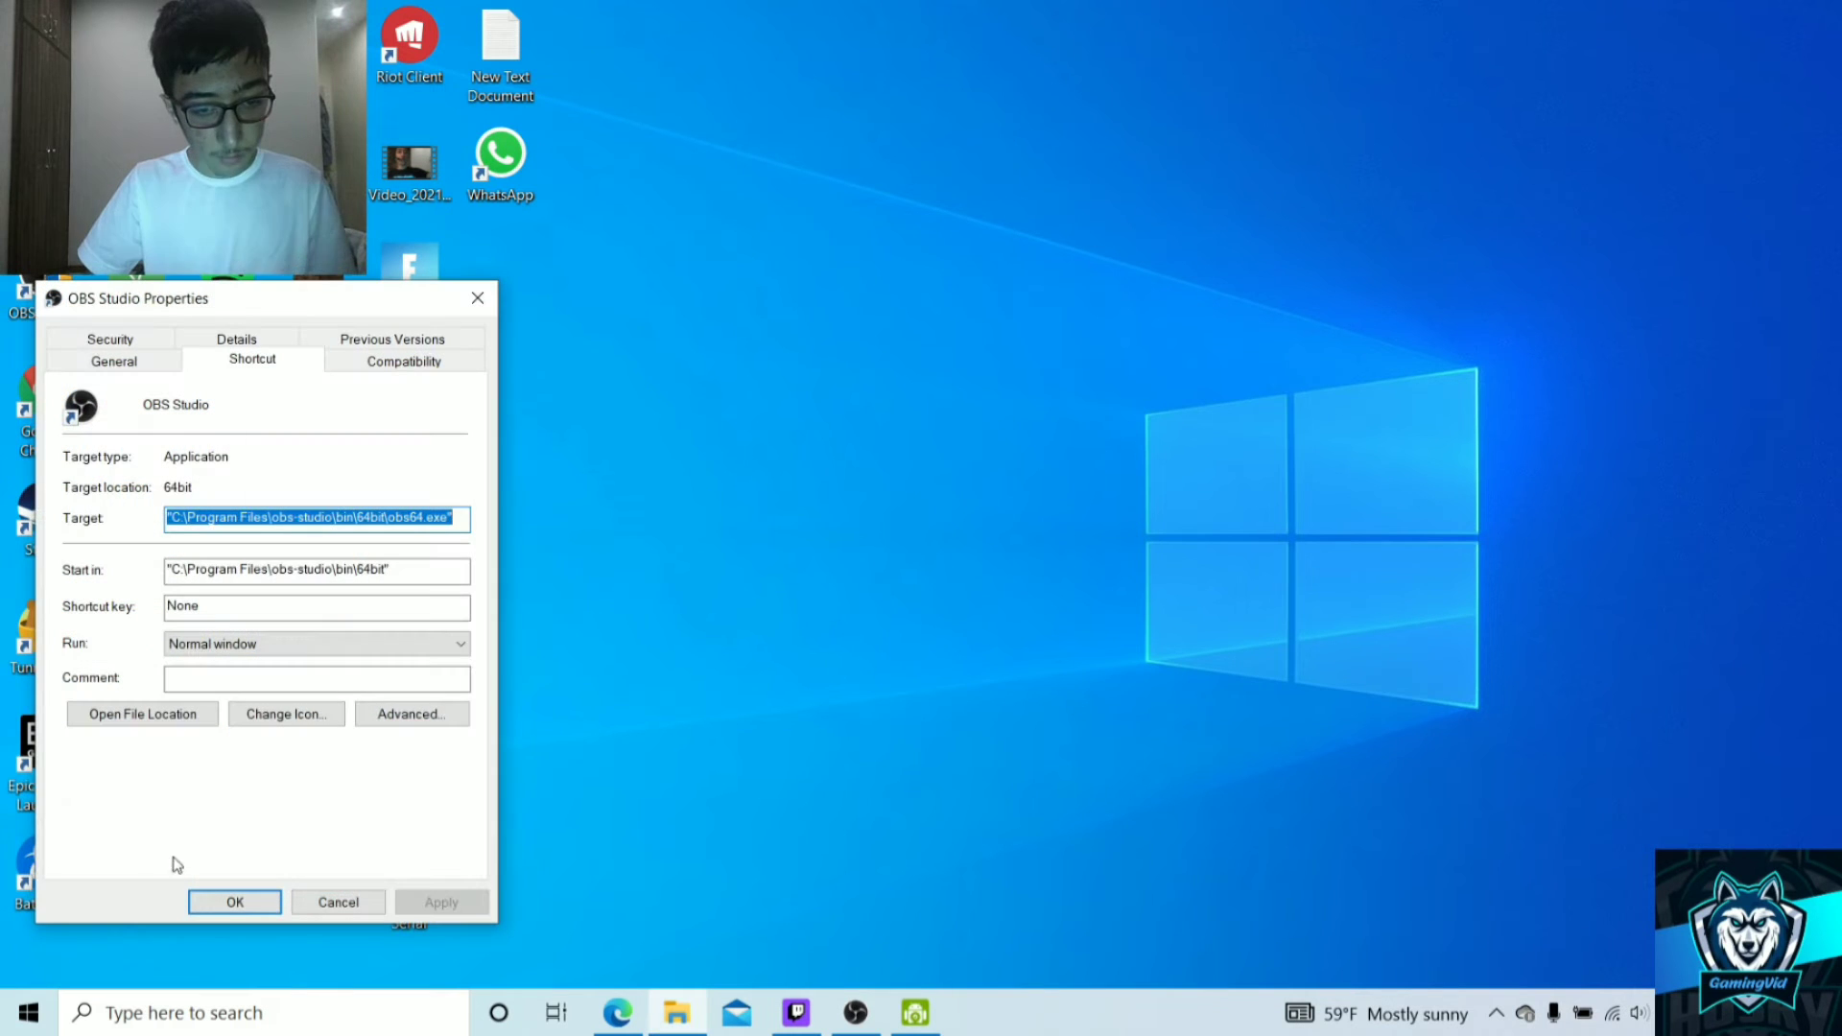
left_click(393, 365)
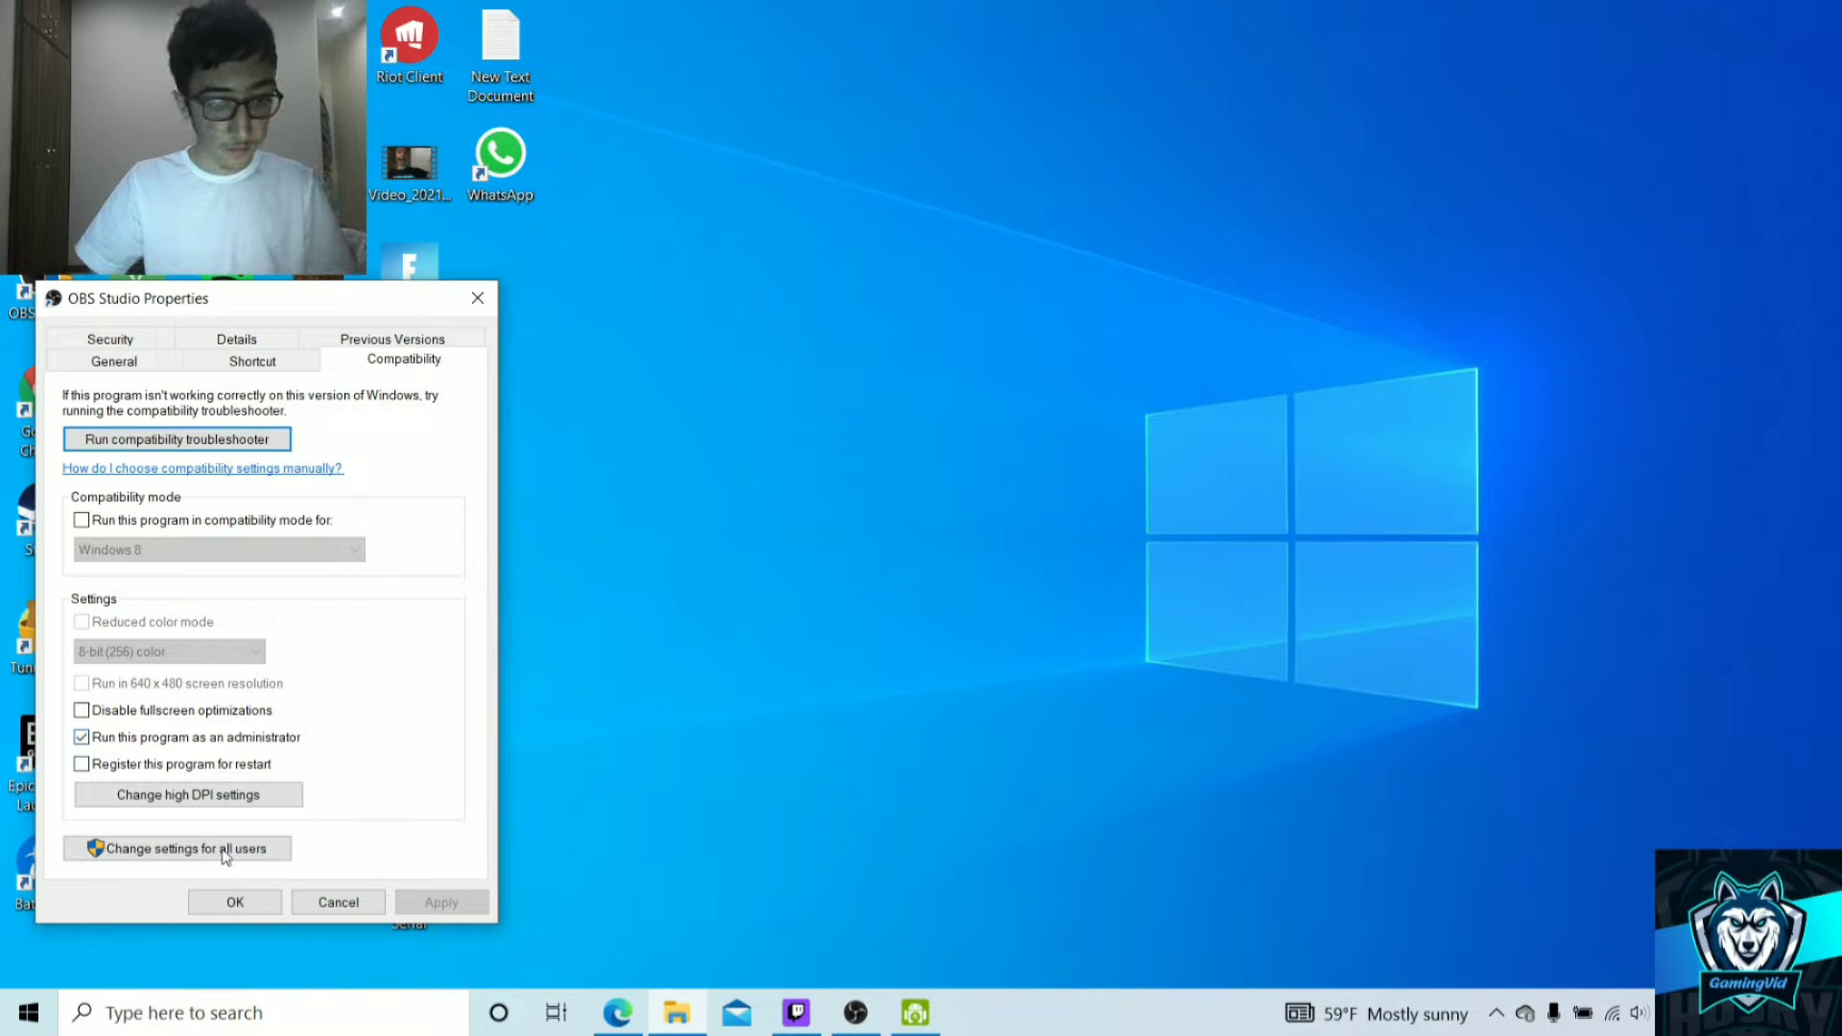
left_click(219, 902)
- Launch OBS Studio from the desktop even though an instance is running, and open its settings
double_click(67, 288)
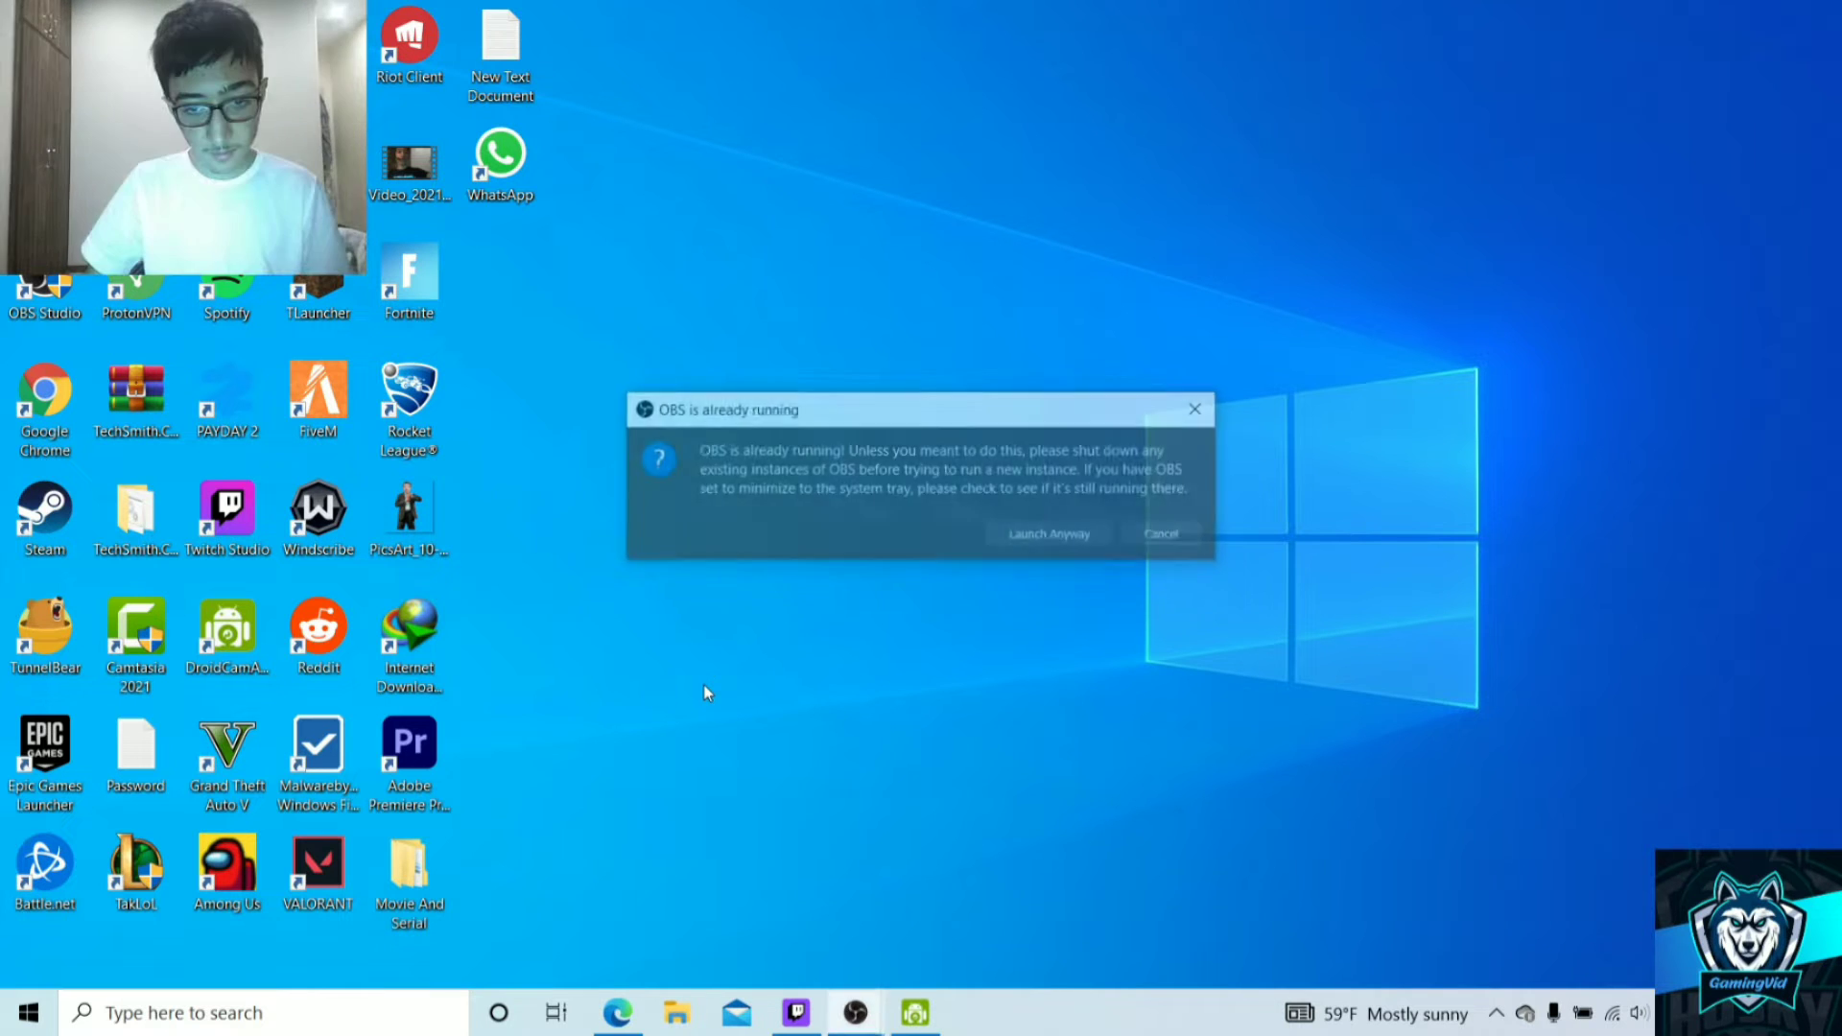
left_click(1008, 534)
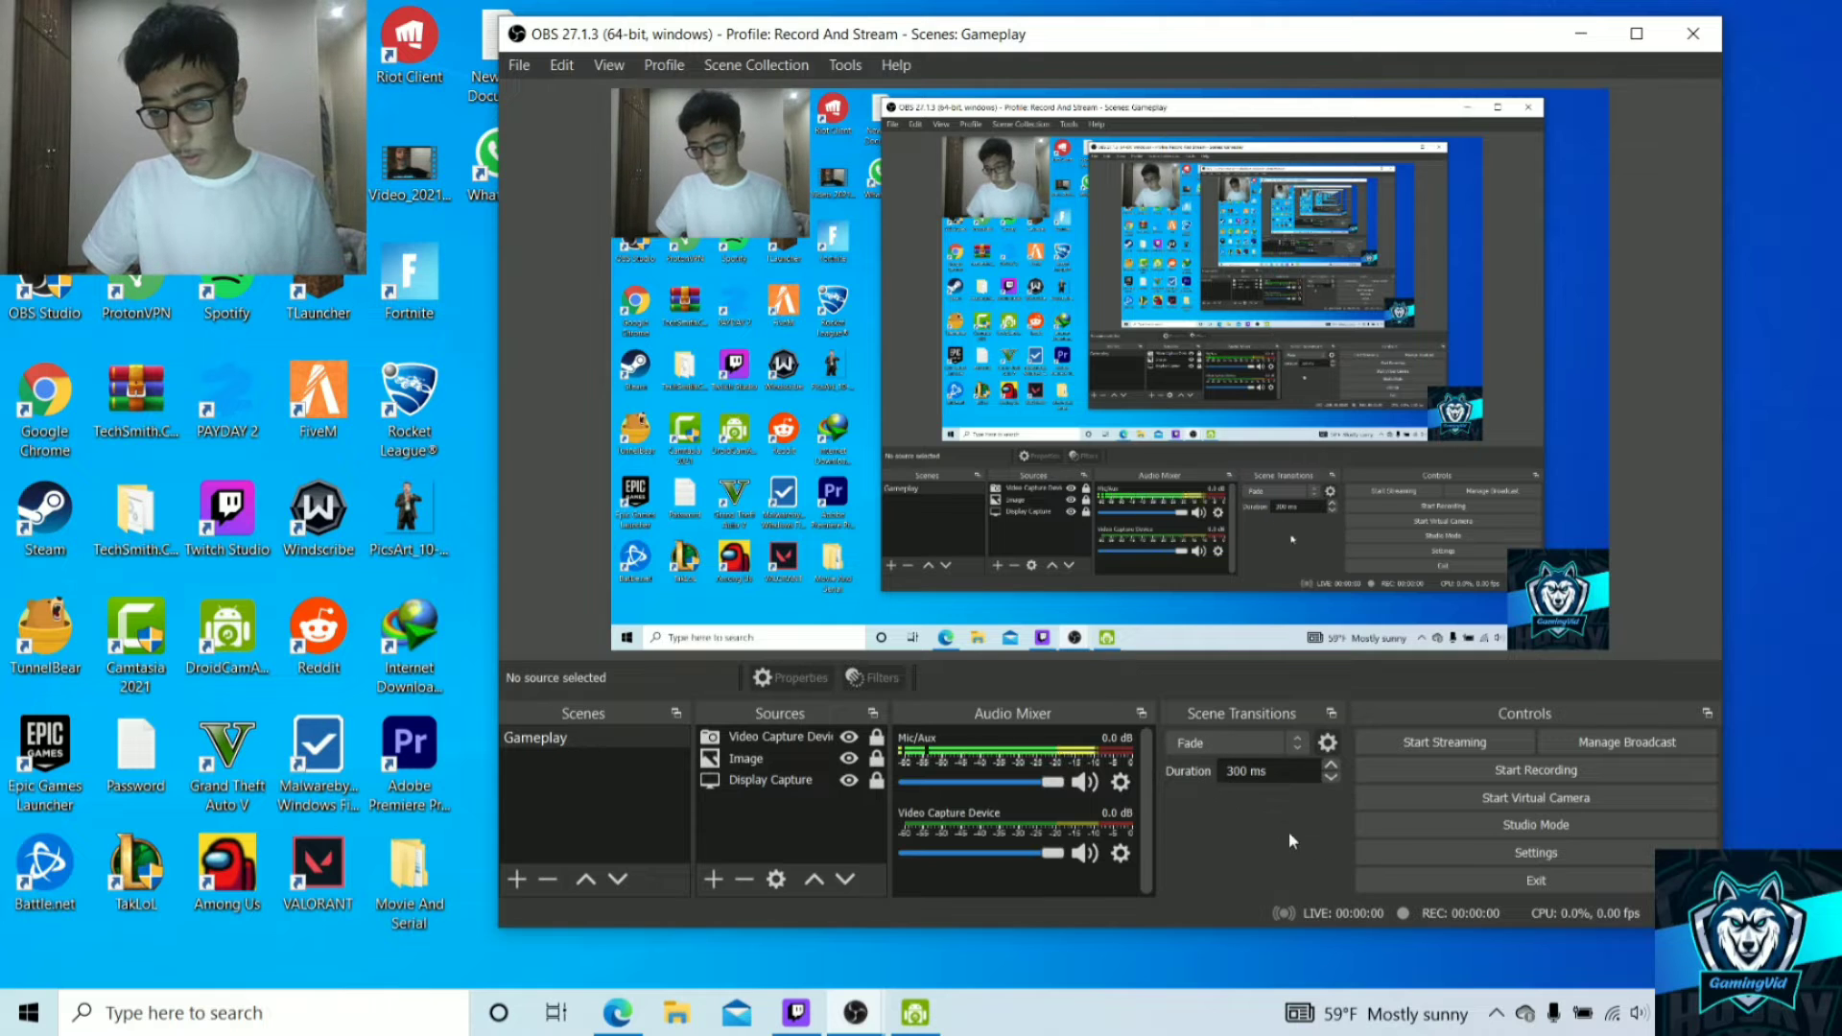
left_click(1380, 855)
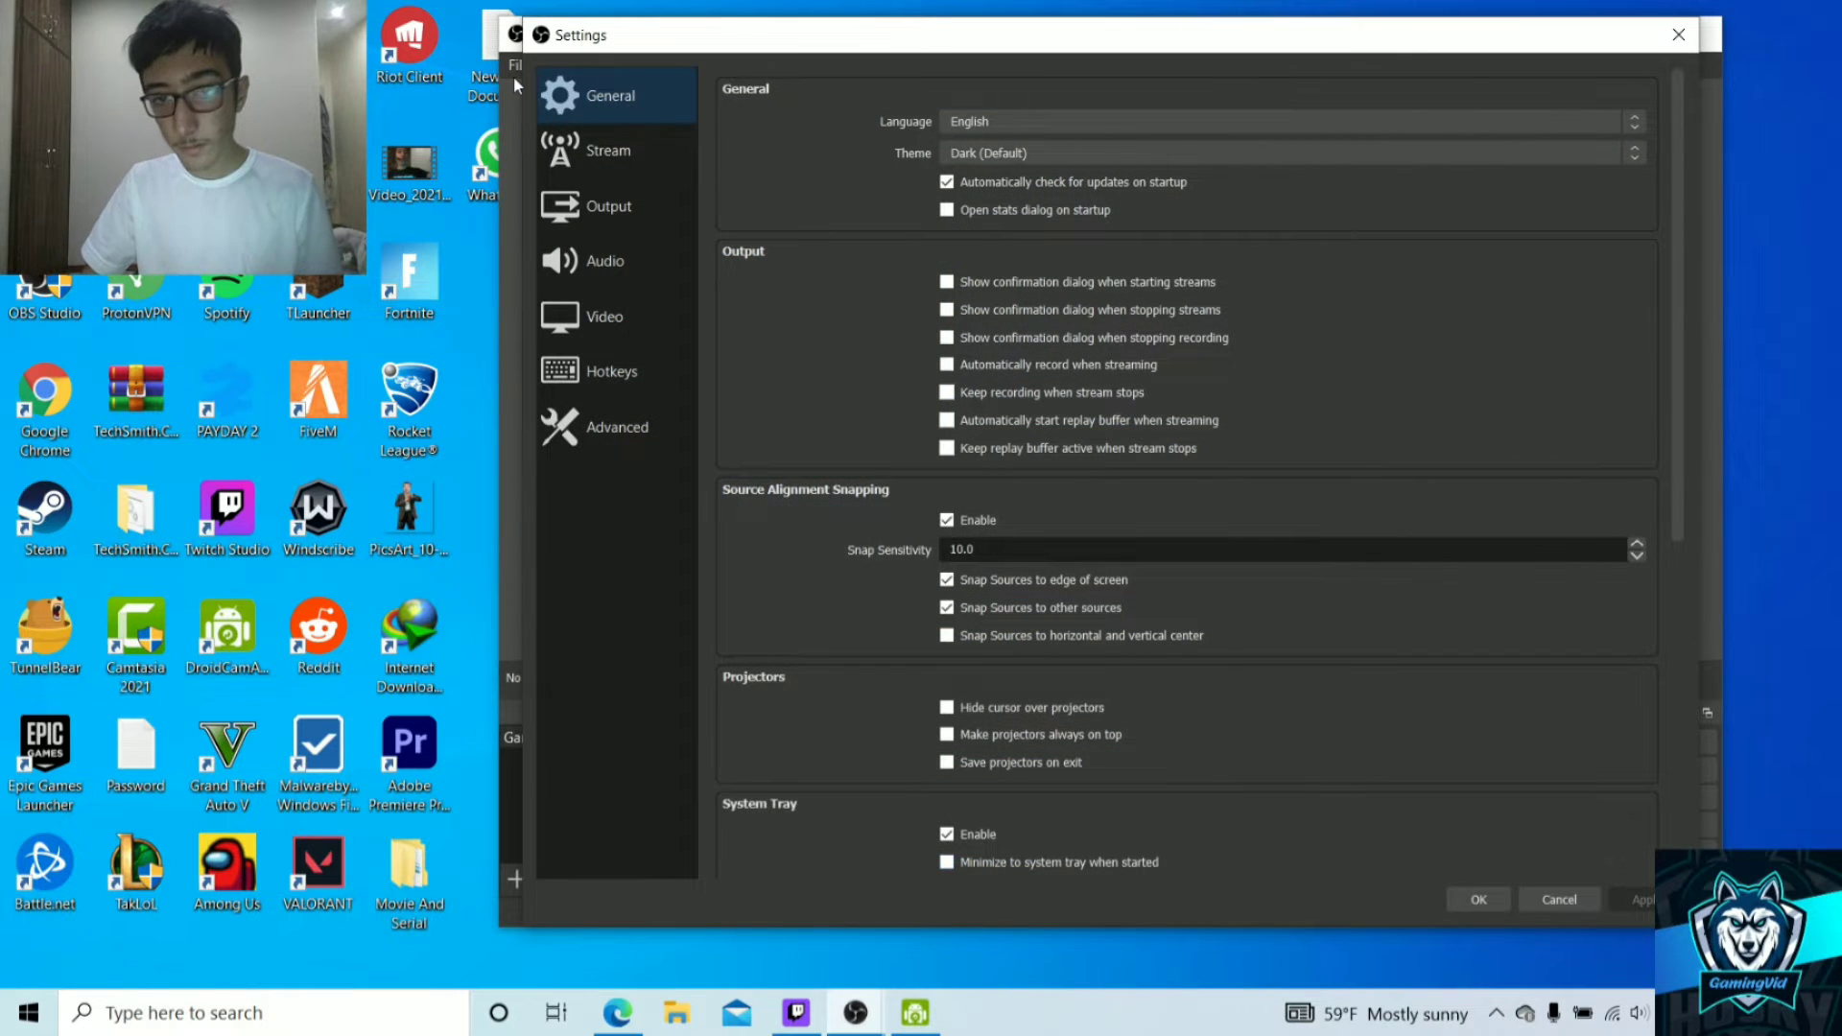
- Review the available streaming services and the output mode choices, keeping YouTube - RTMPS and Advanced
left_click(595, 152)
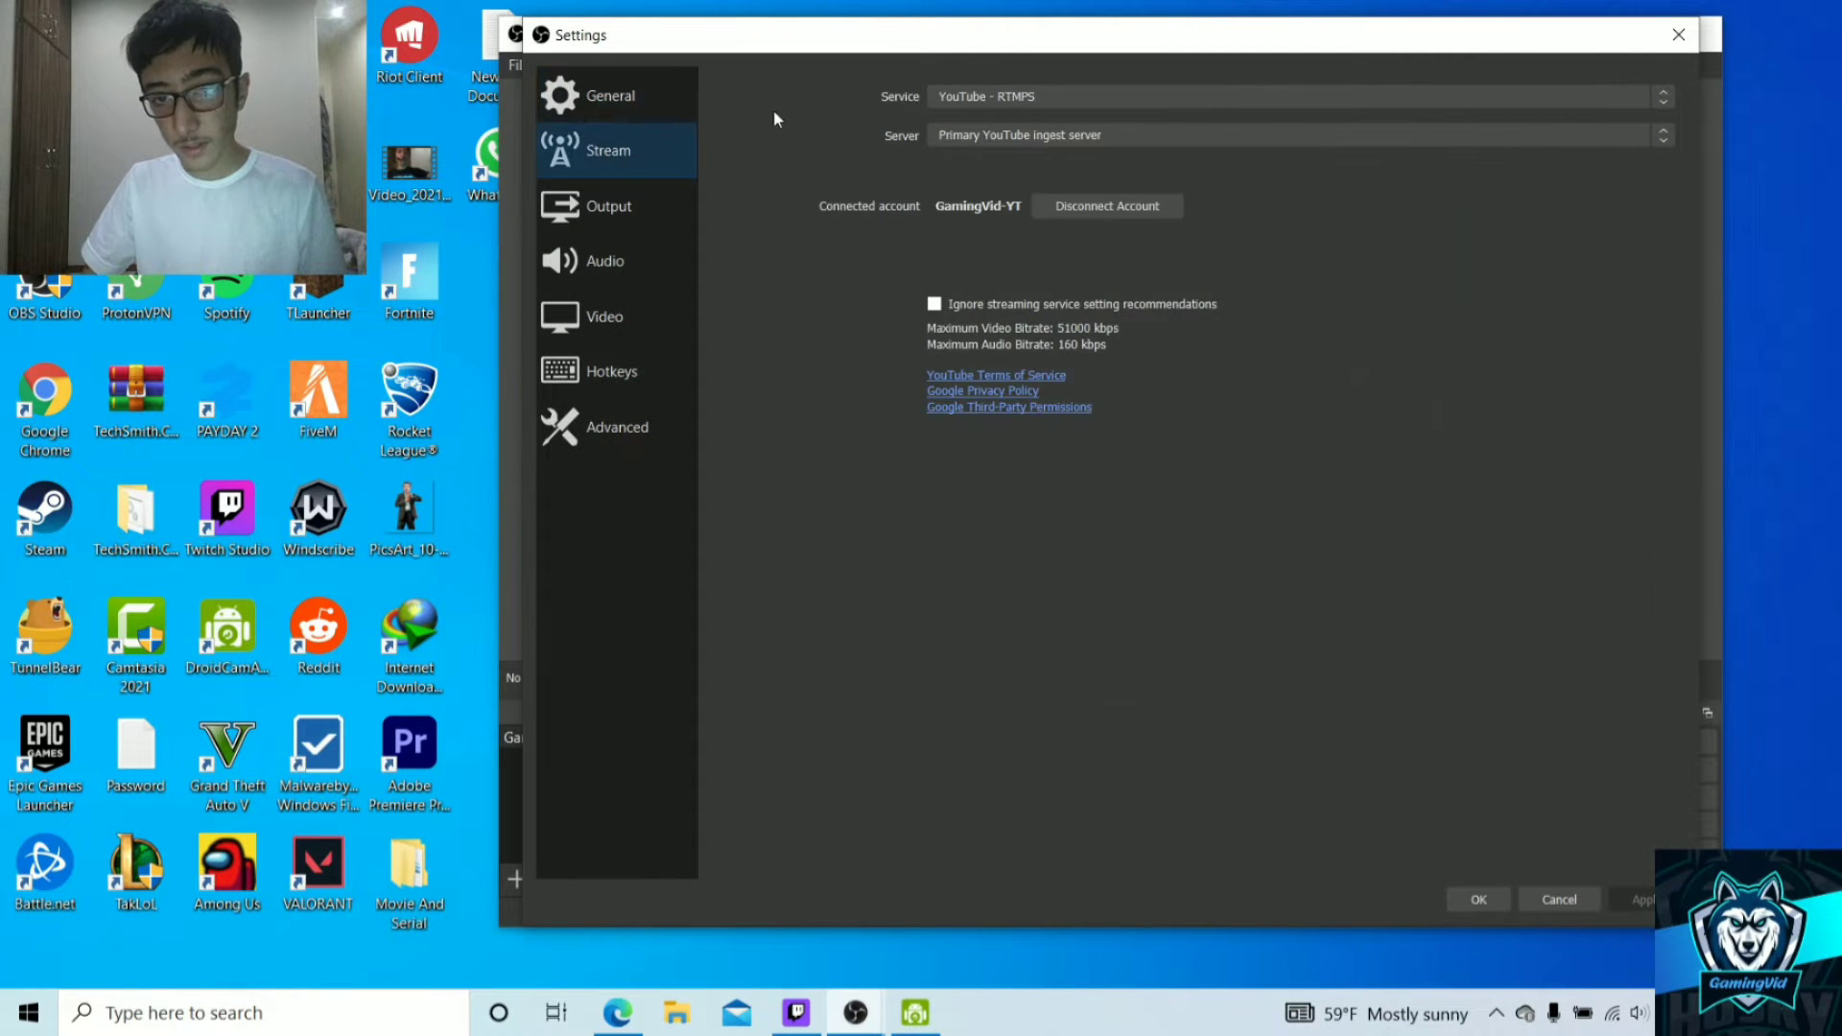
left_click(943, 98)
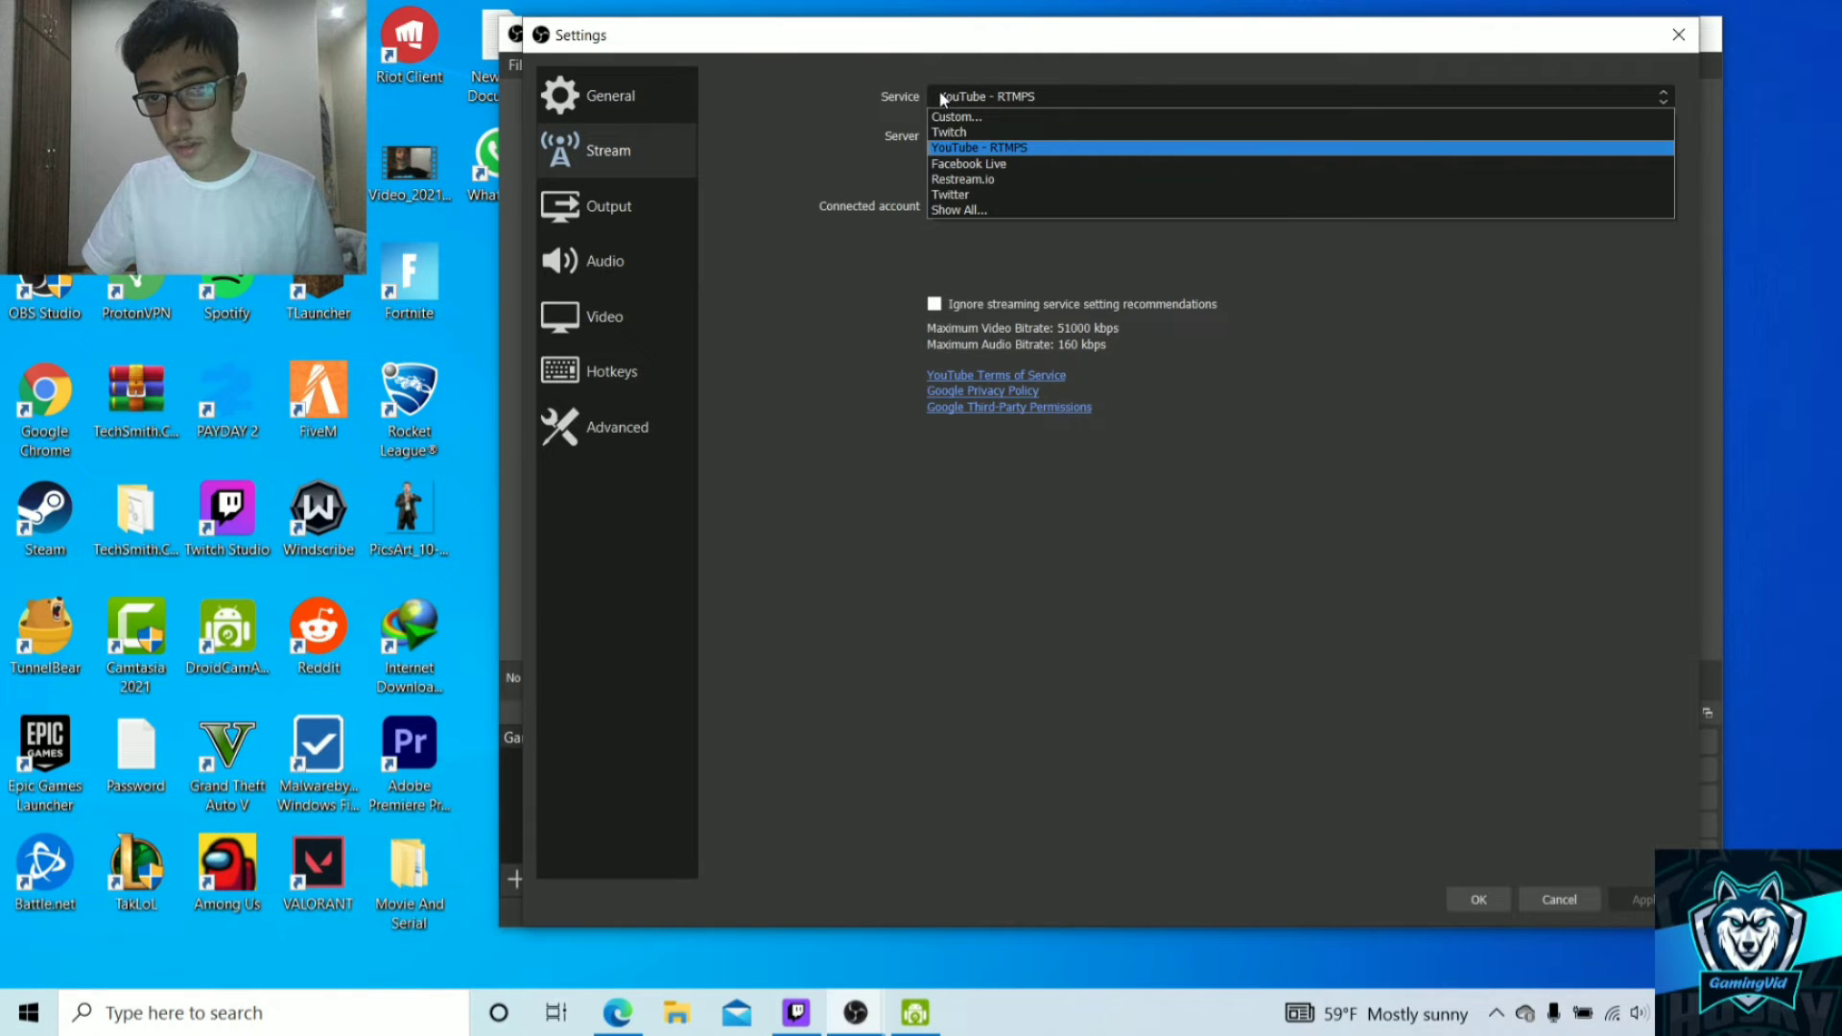
left_click(854, 111)
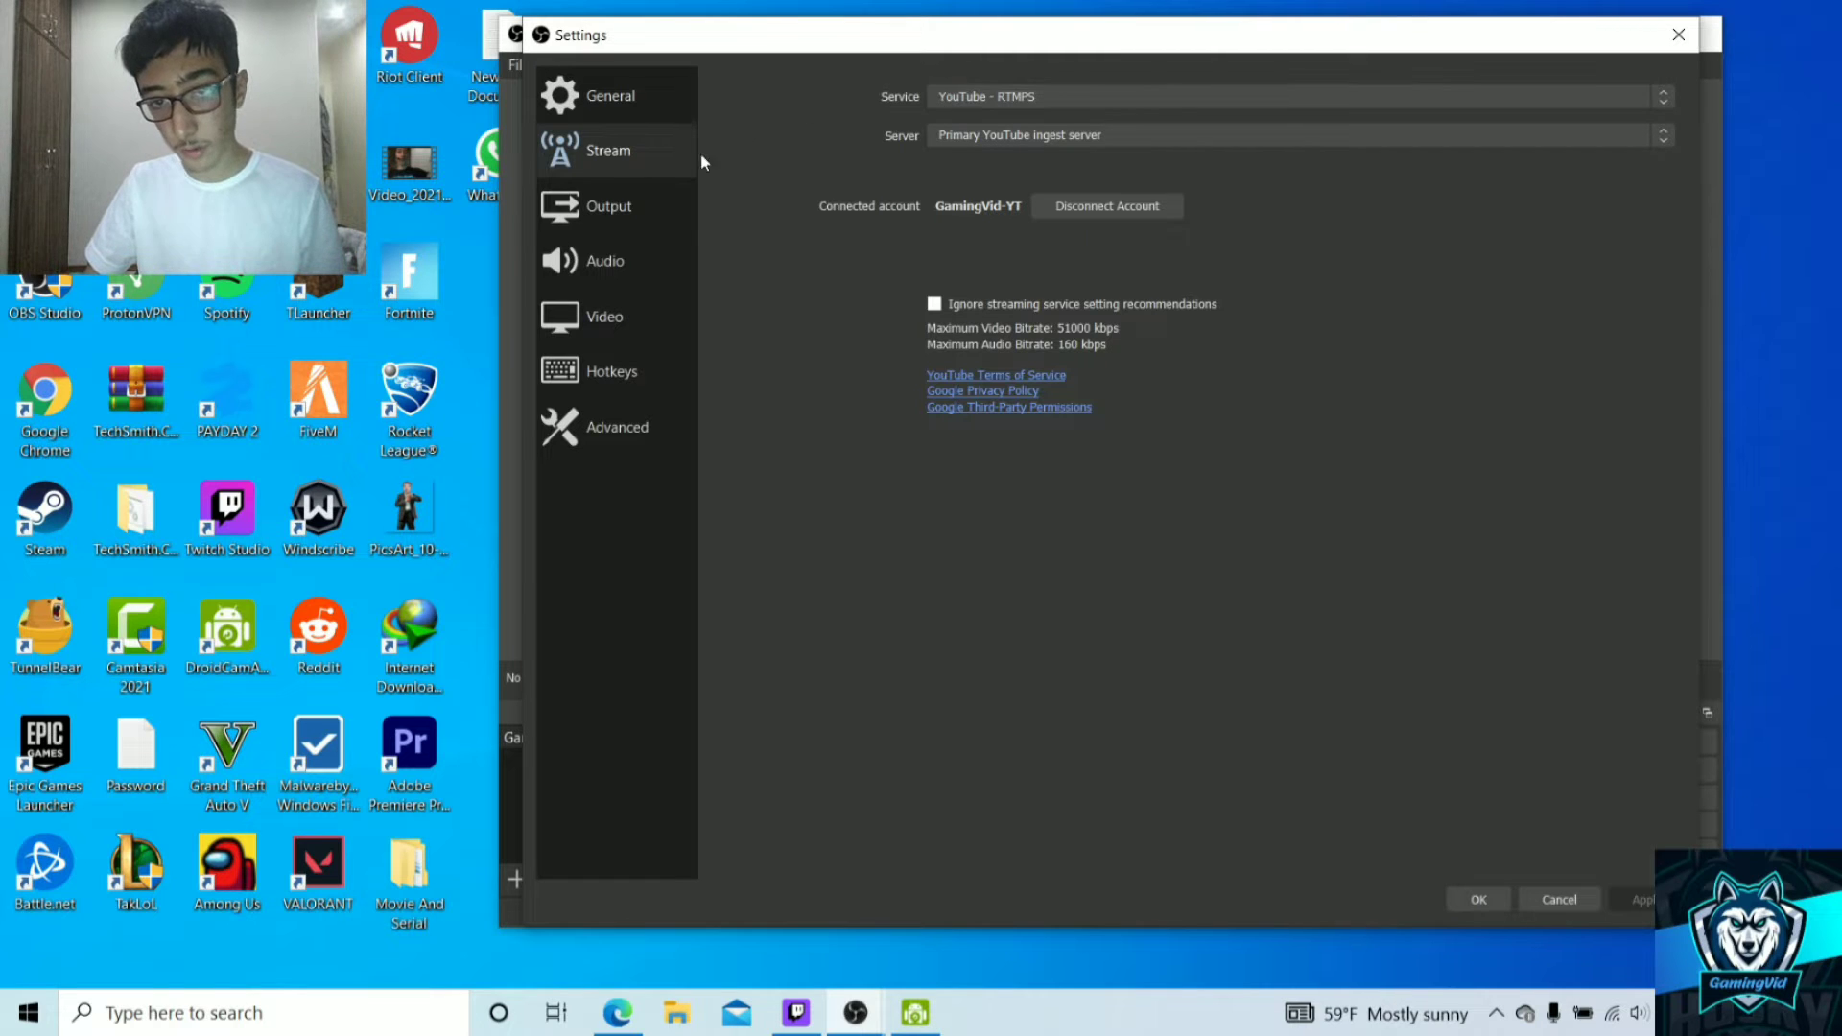
left_click(645, 213)
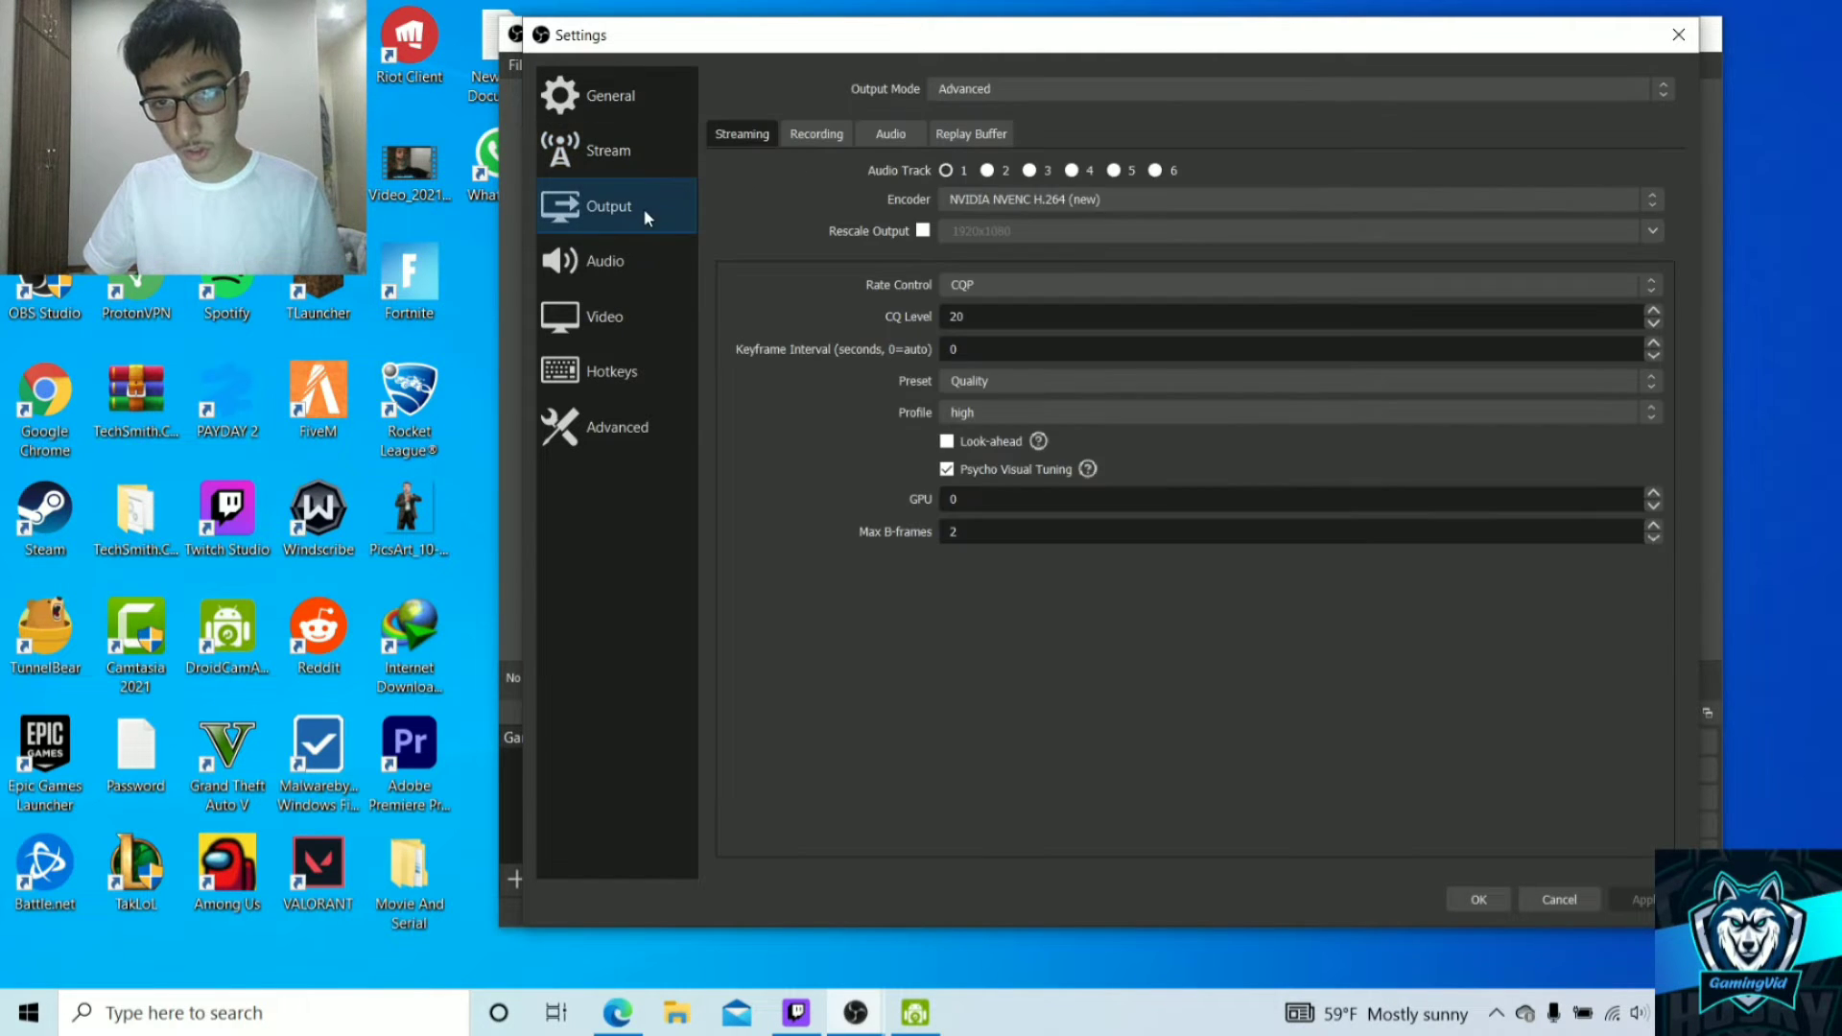
left_click(964, 84)
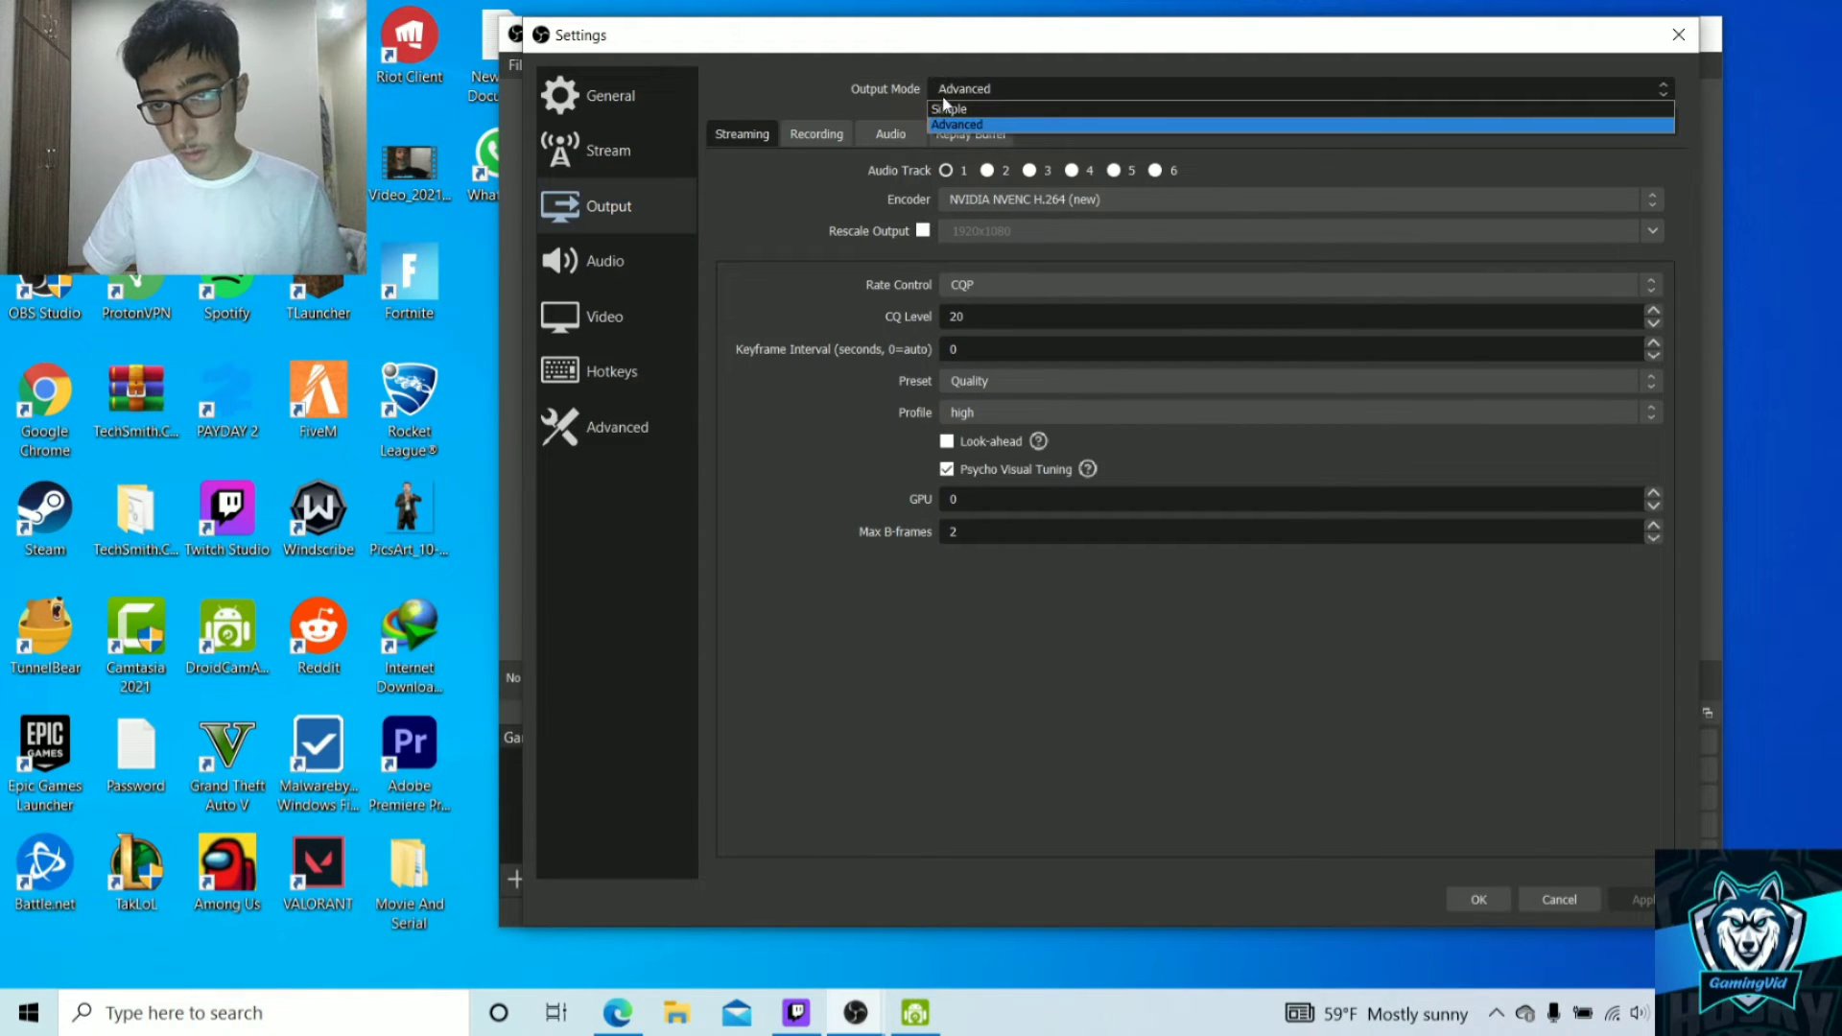
left_click(943, 91)
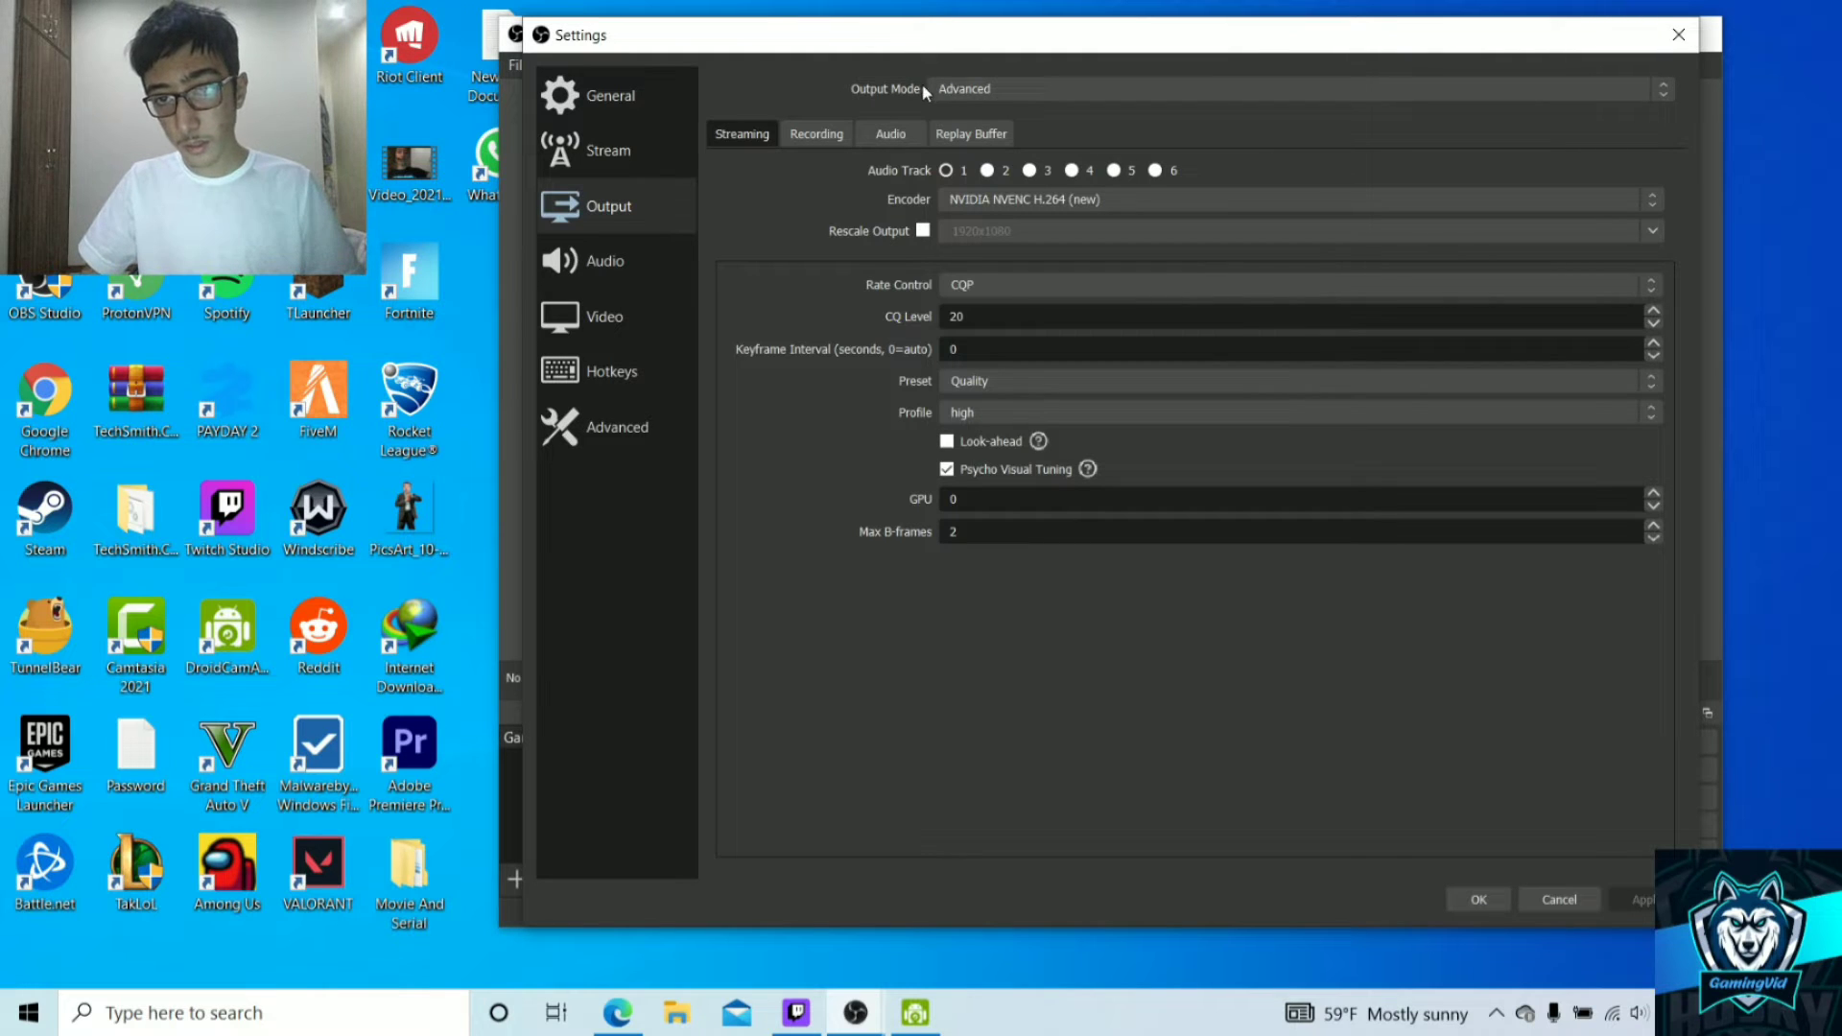
- Set the streaming encoder to QuickSync H.264 with CQP rate control
left_click(964, 195)
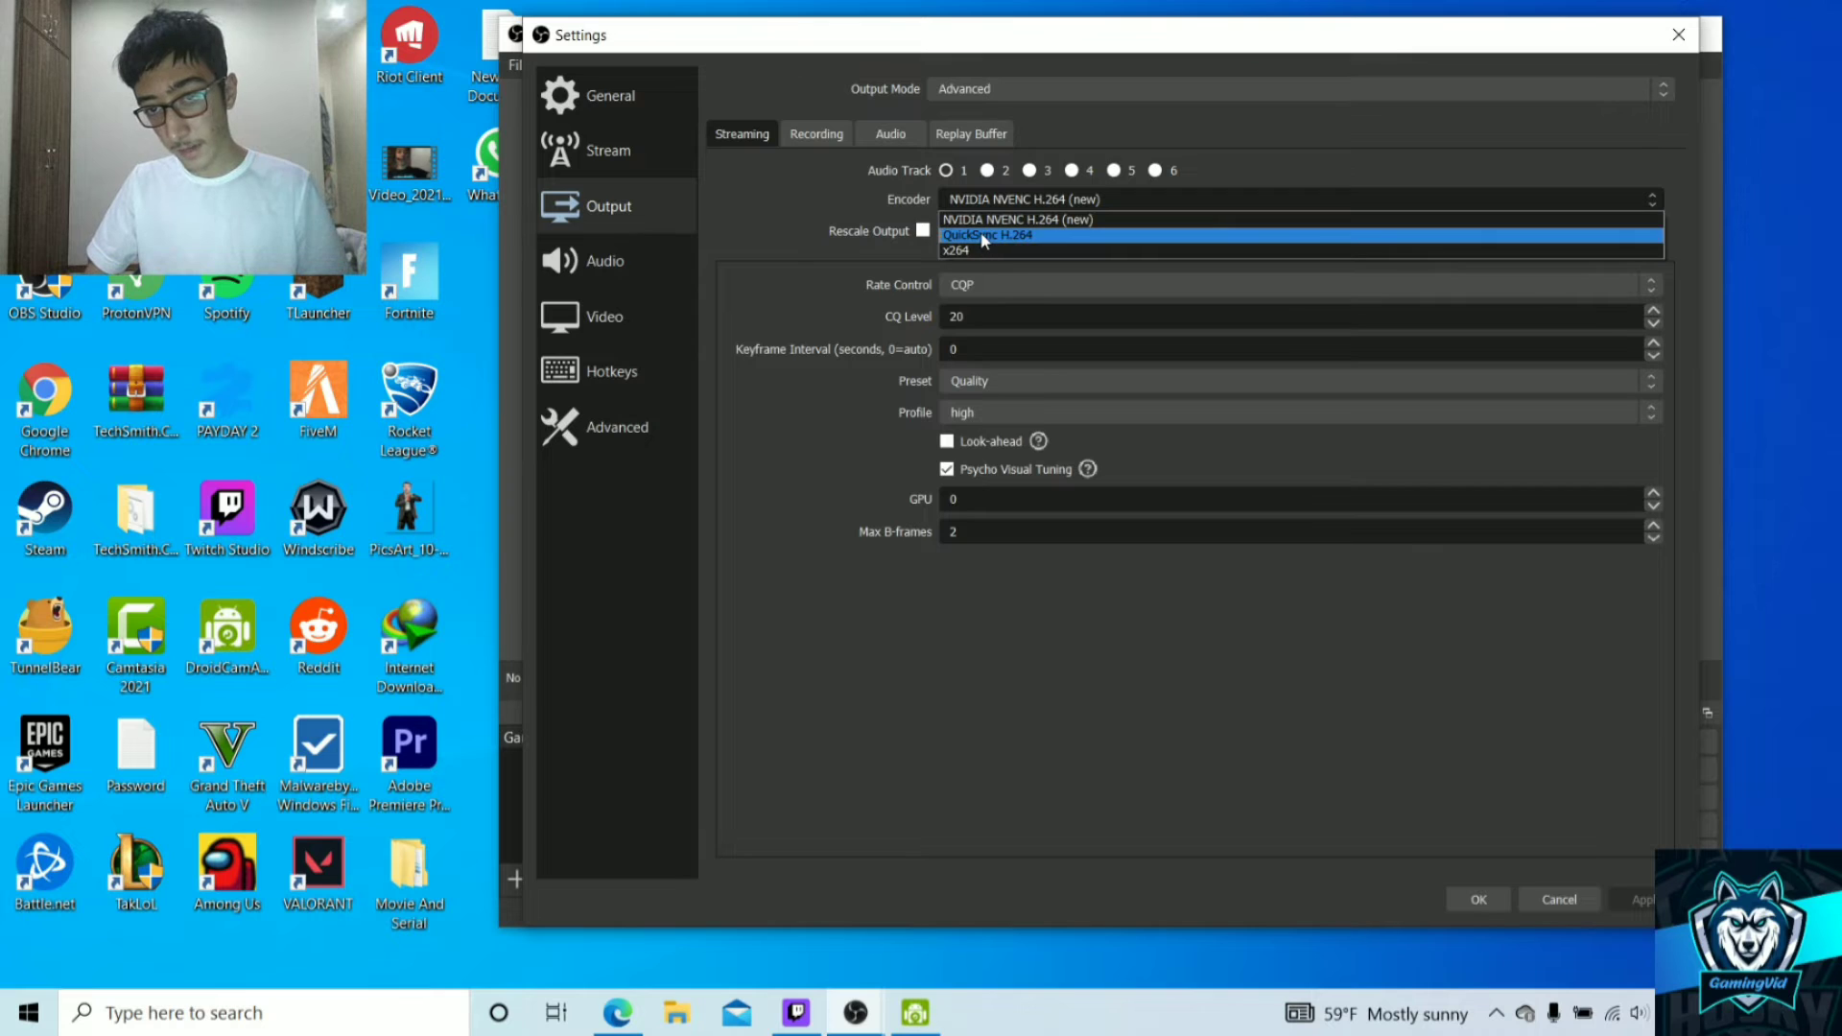
left_click(983, 238)
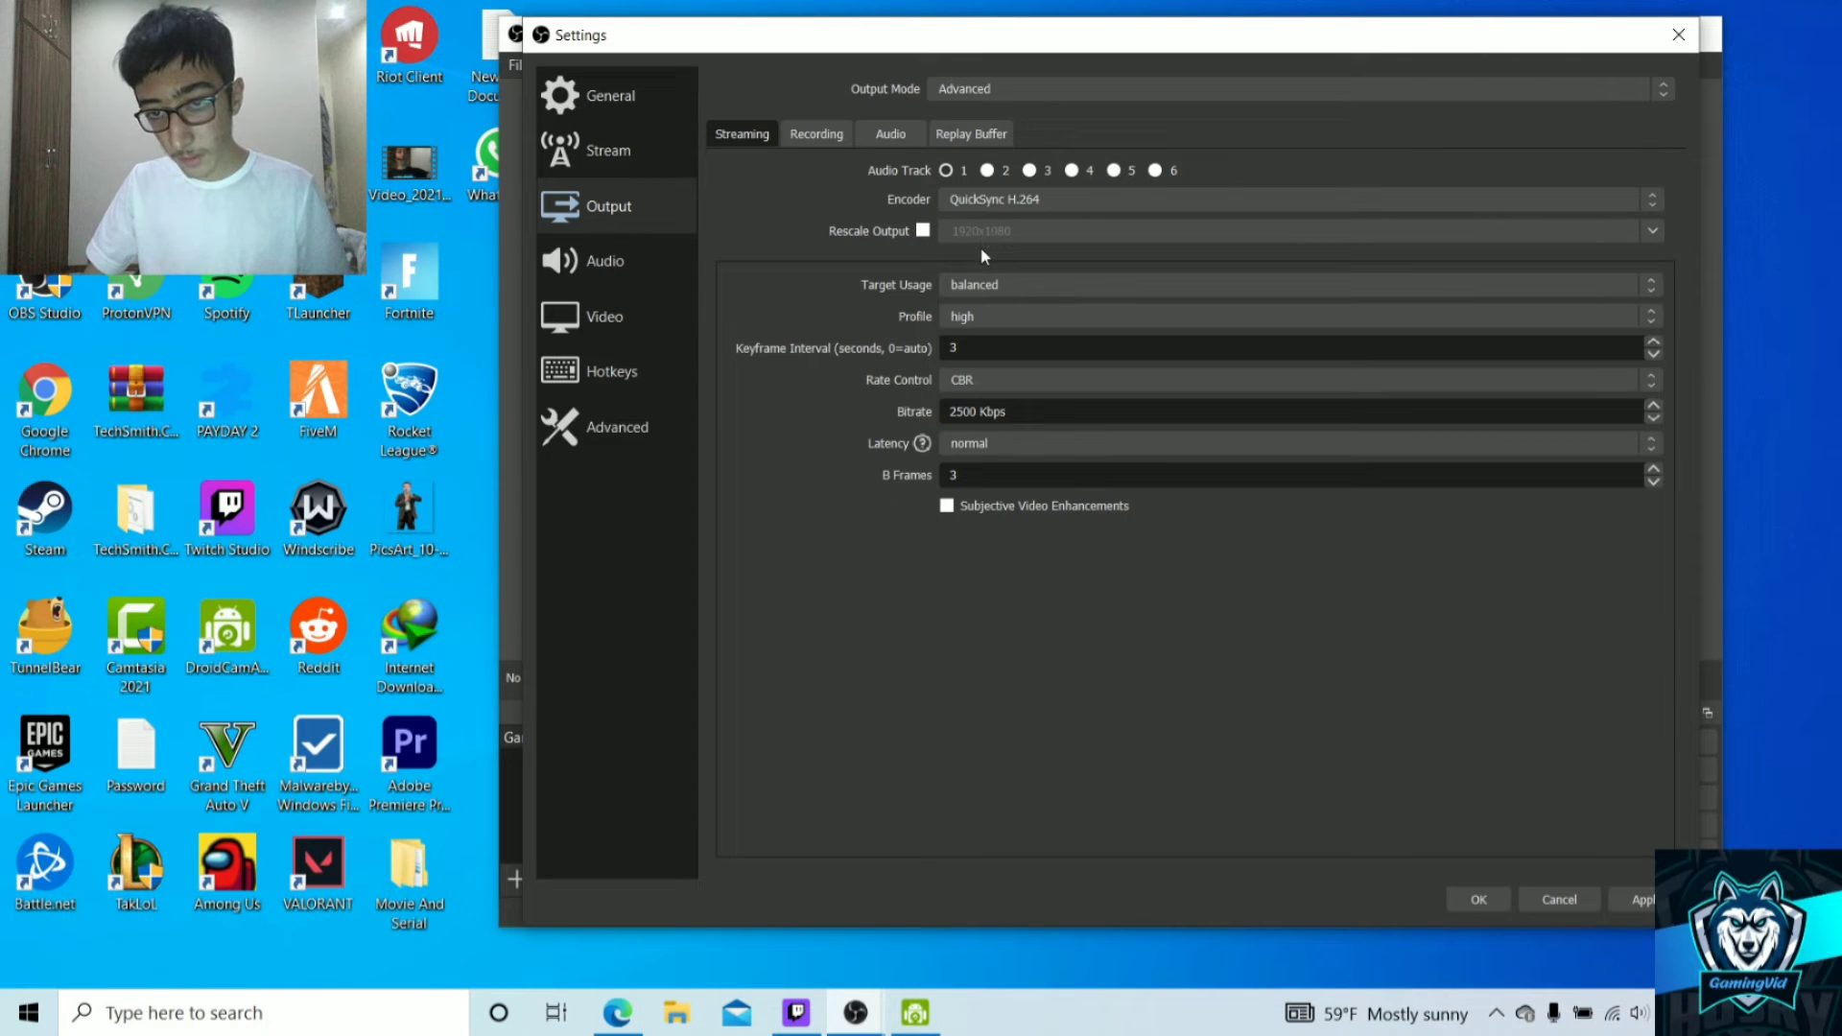
left_click(954, 382)
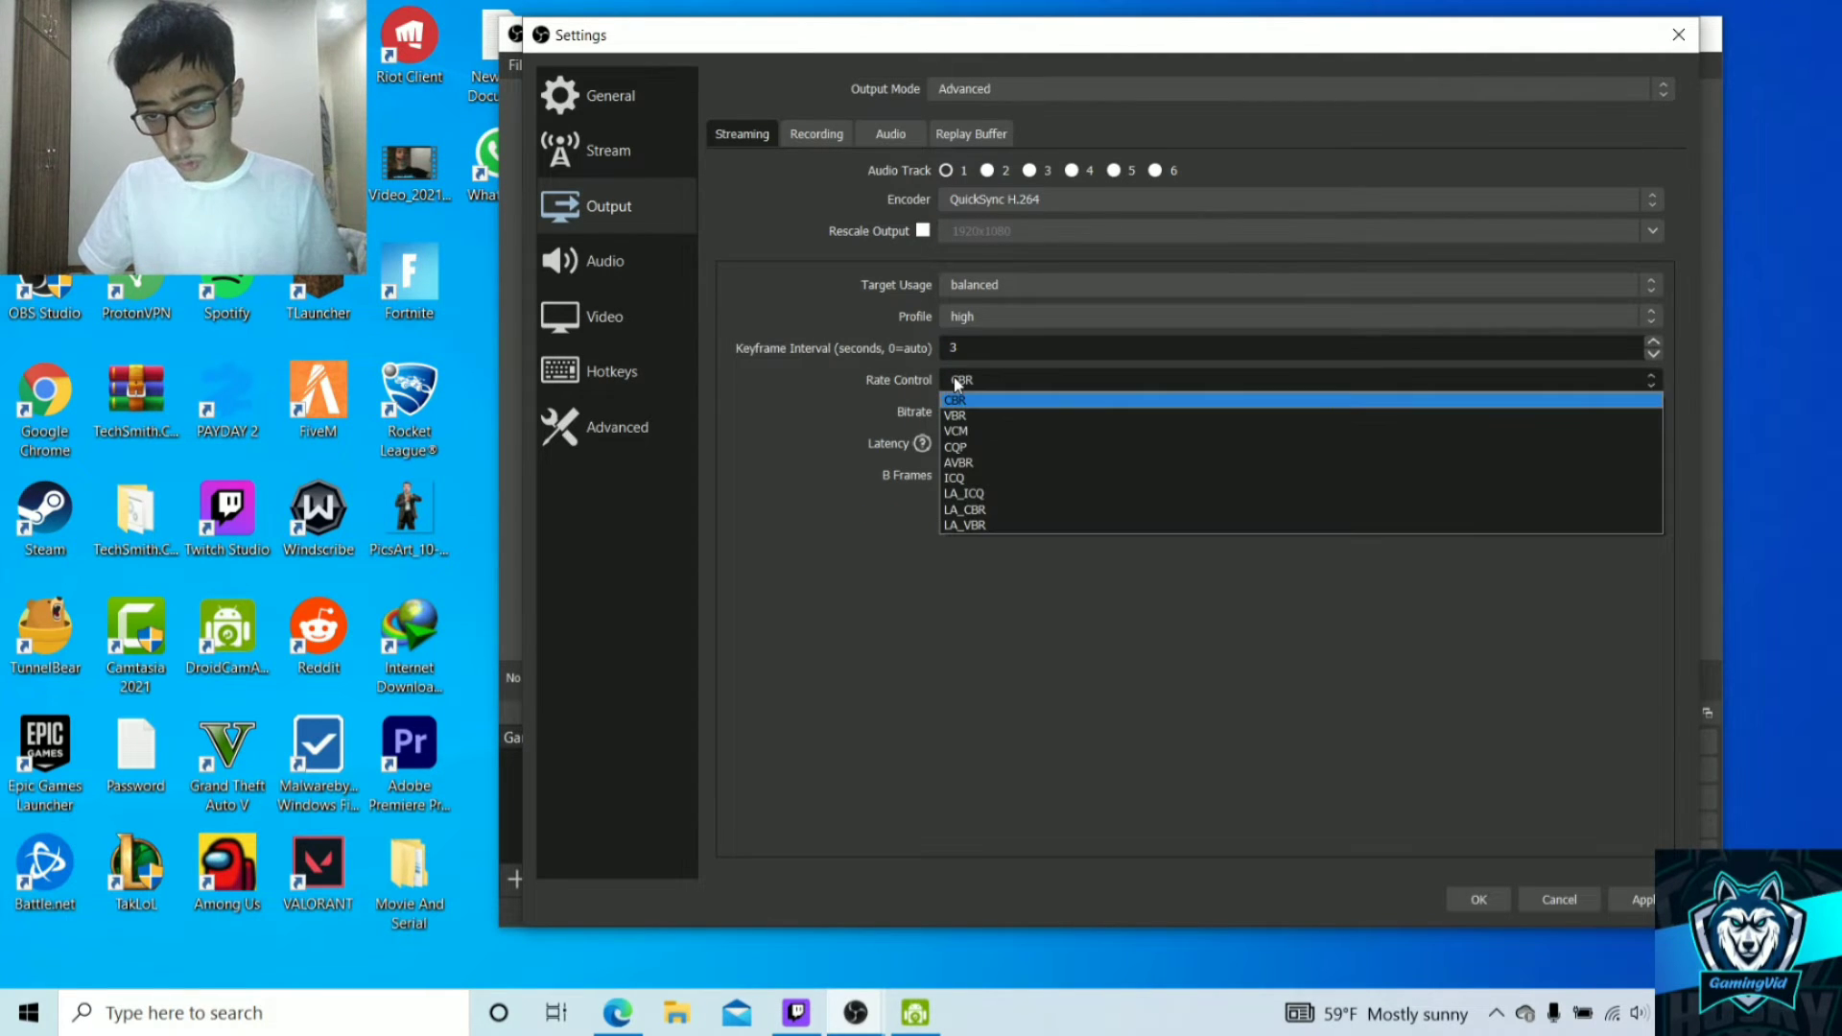
left_click(966, 446)
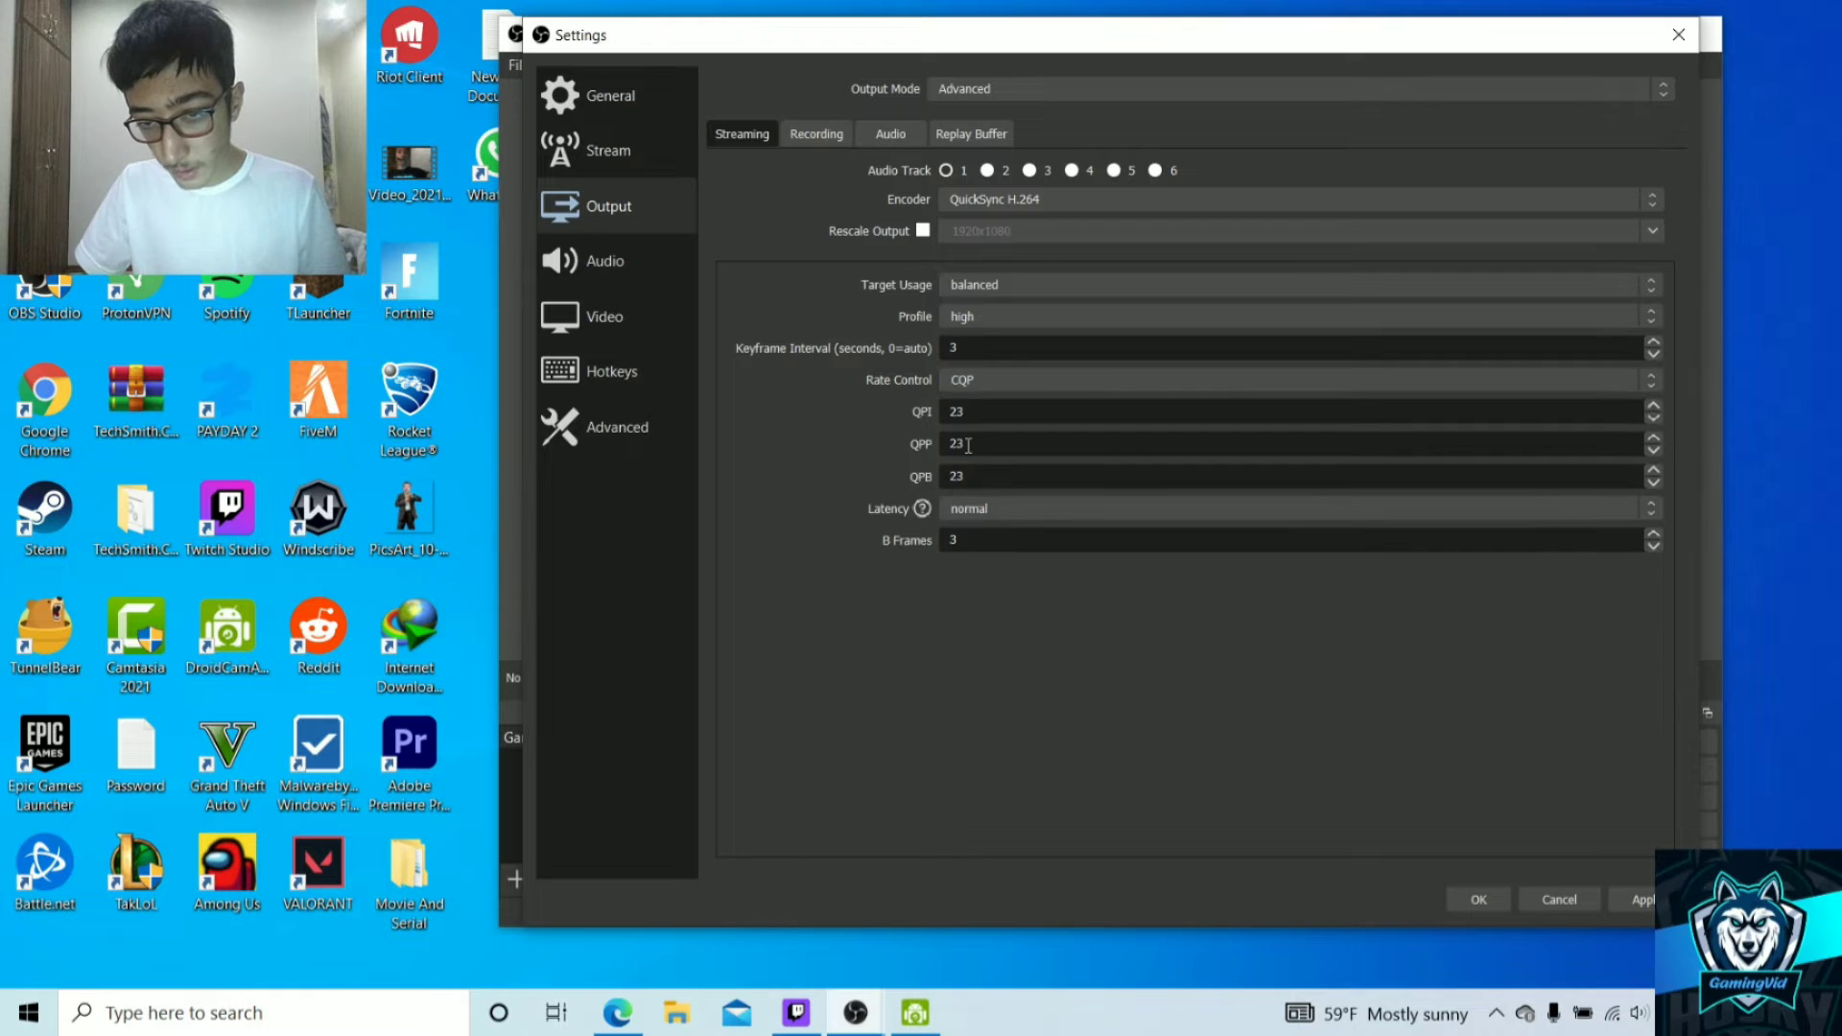
- Set the streaming encoder to NVIDIA NVENC H.264 (new) with CQP rate control
left_click(994, 197)
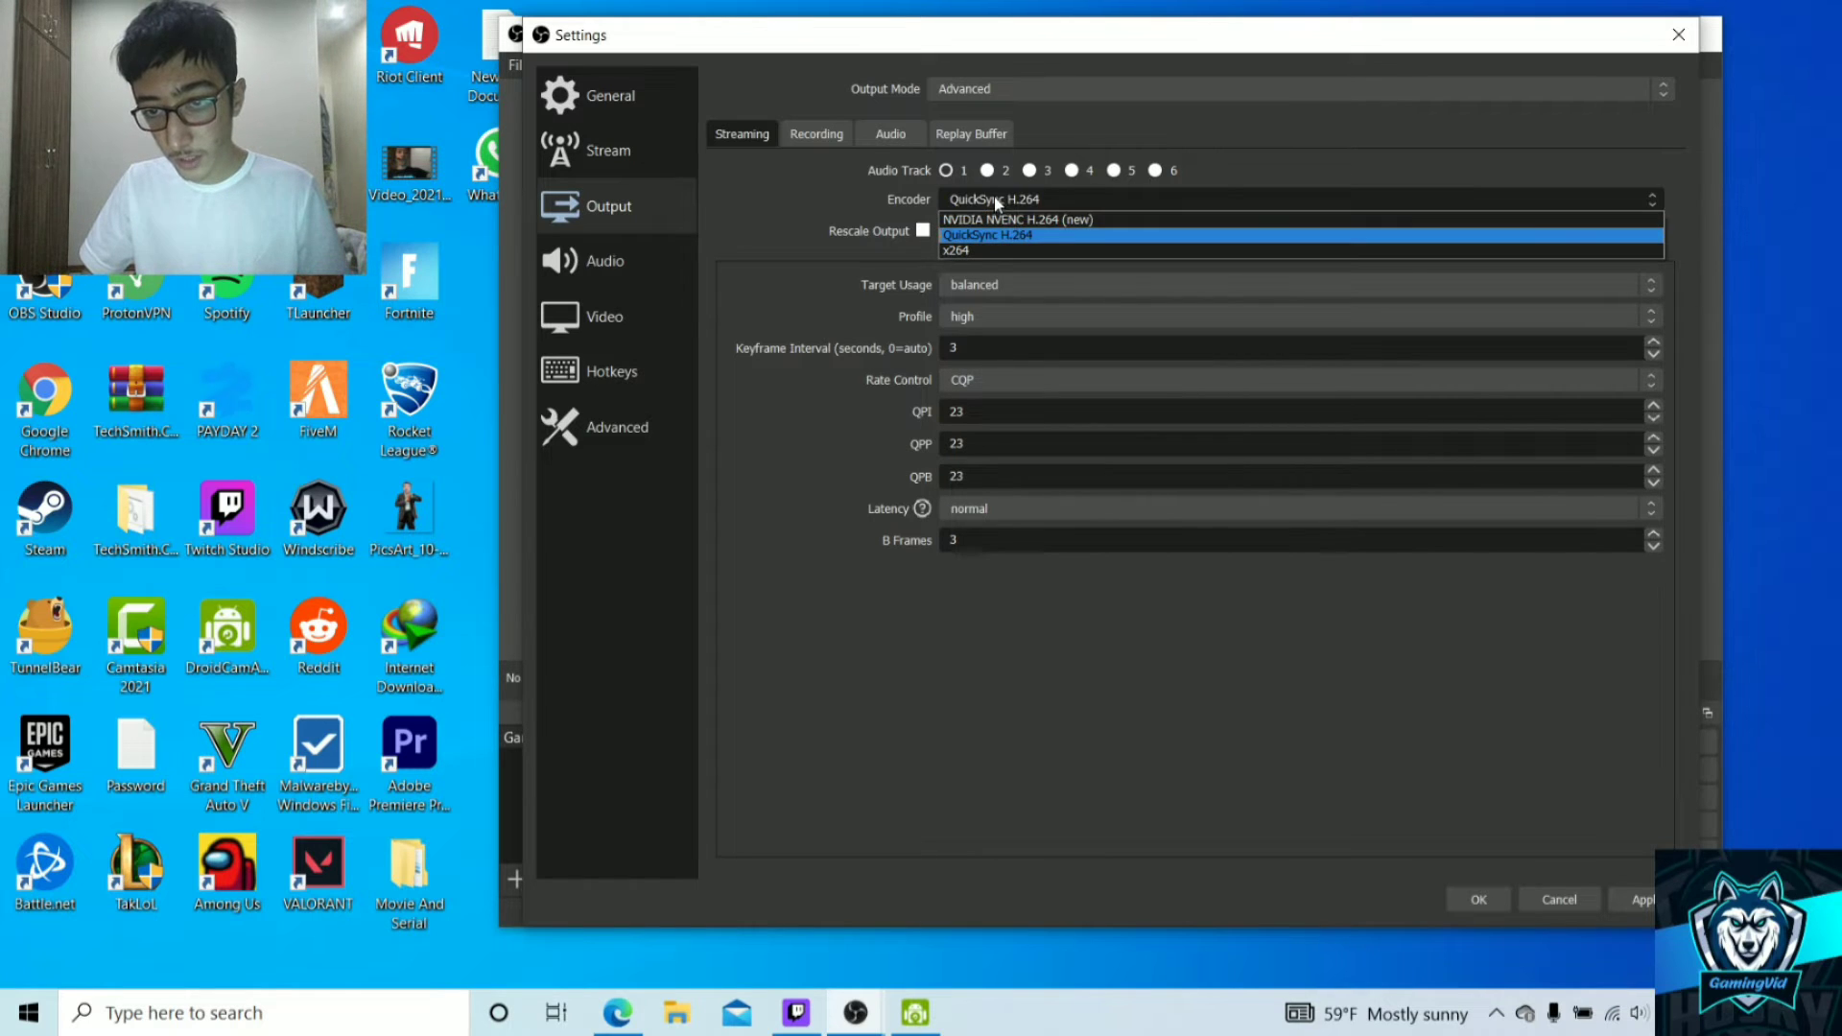
left_click(992, 223)
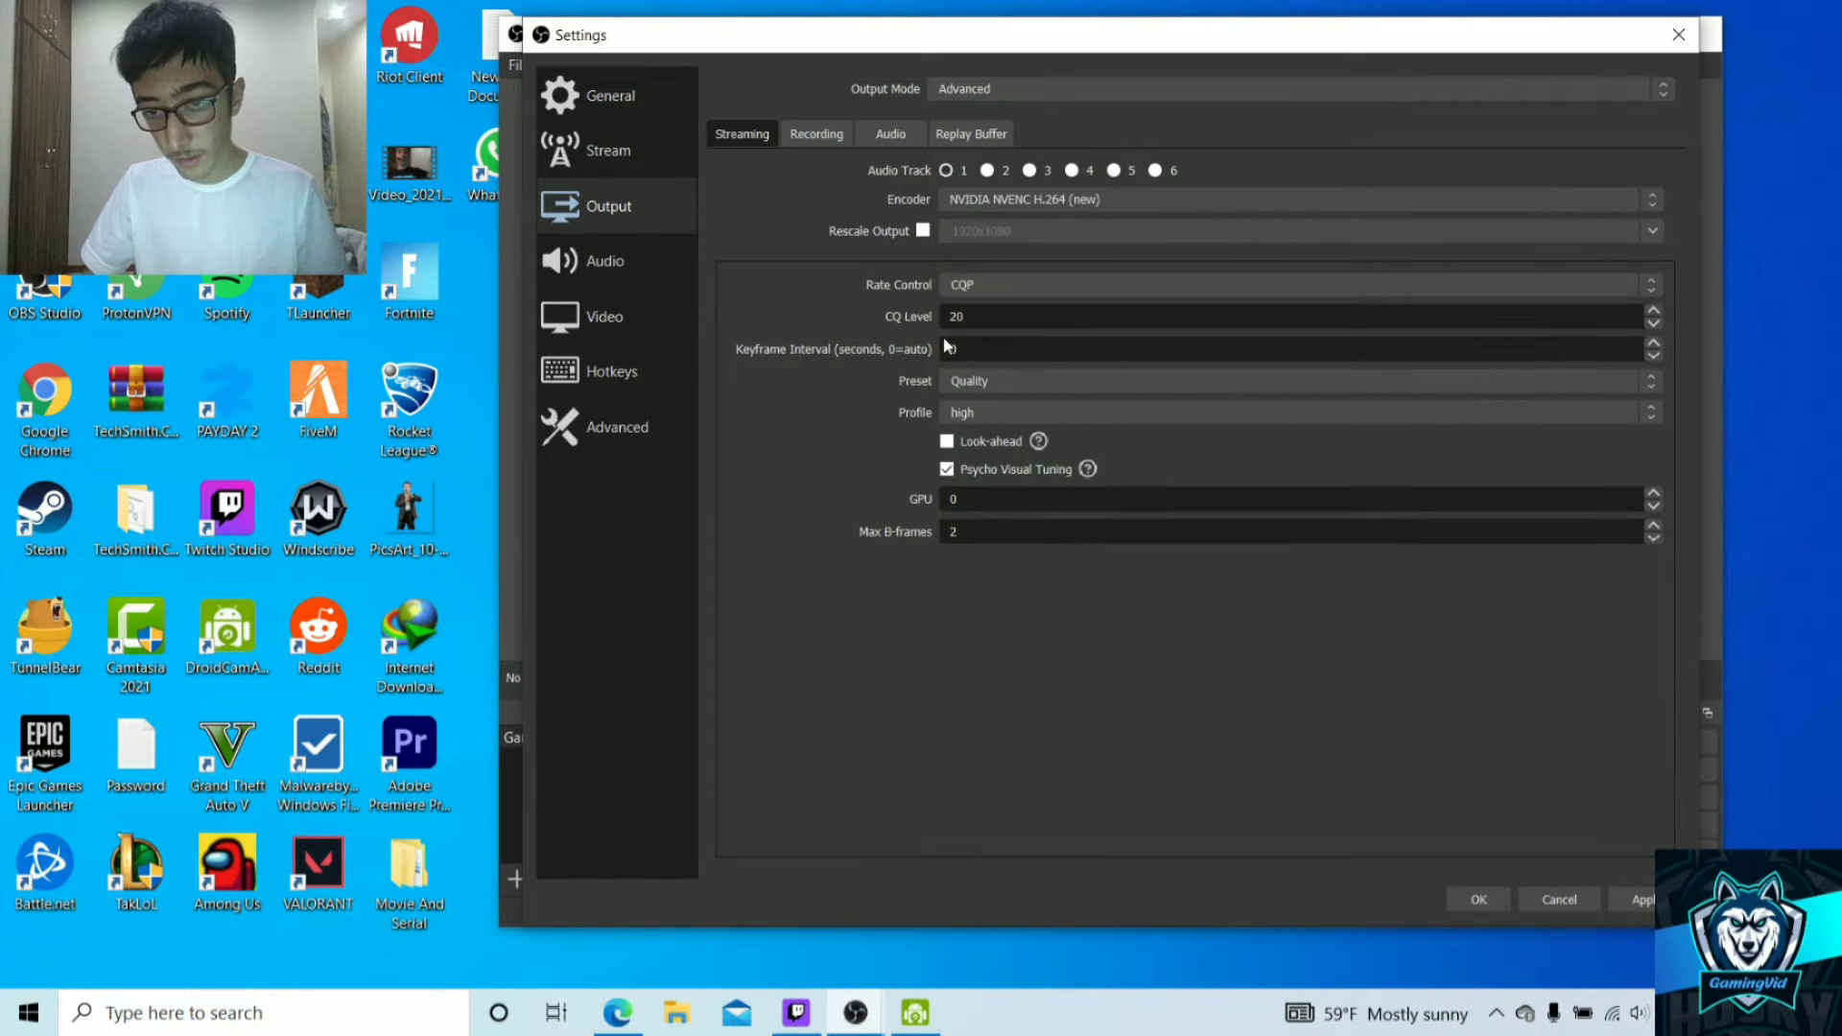
left_click(964, 286)
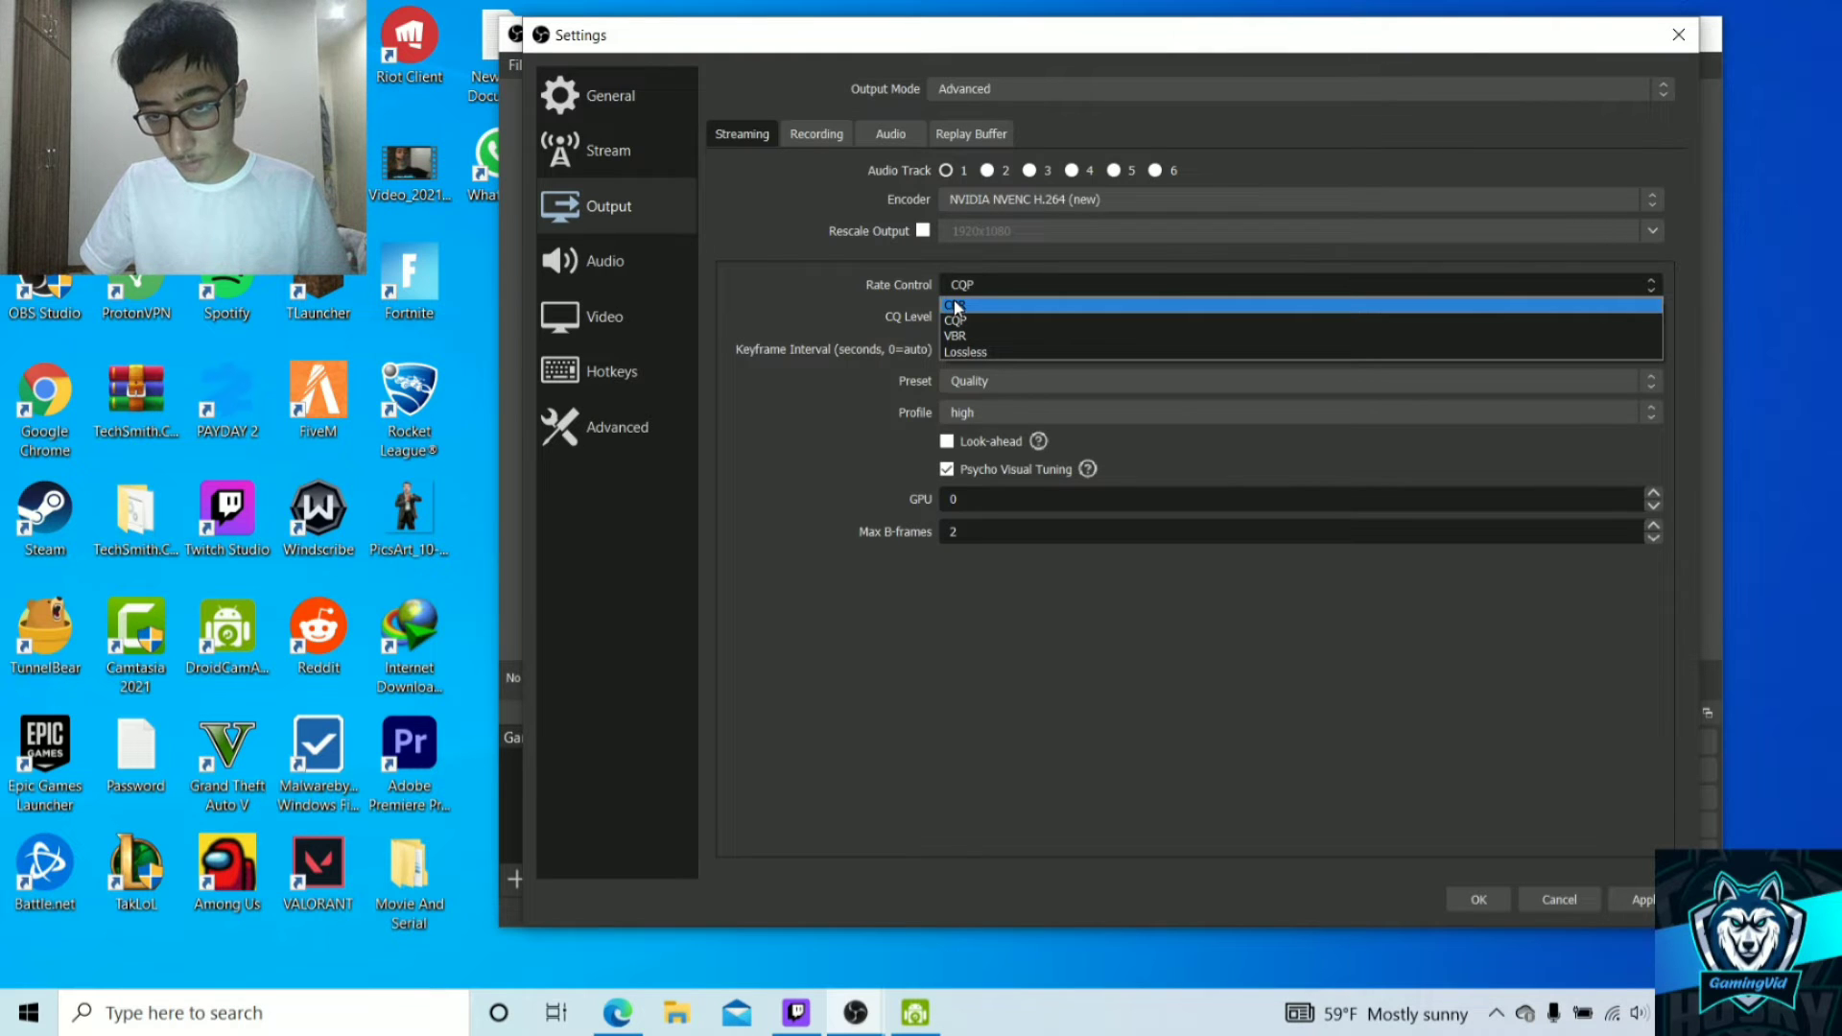
left_click(1033, 319)
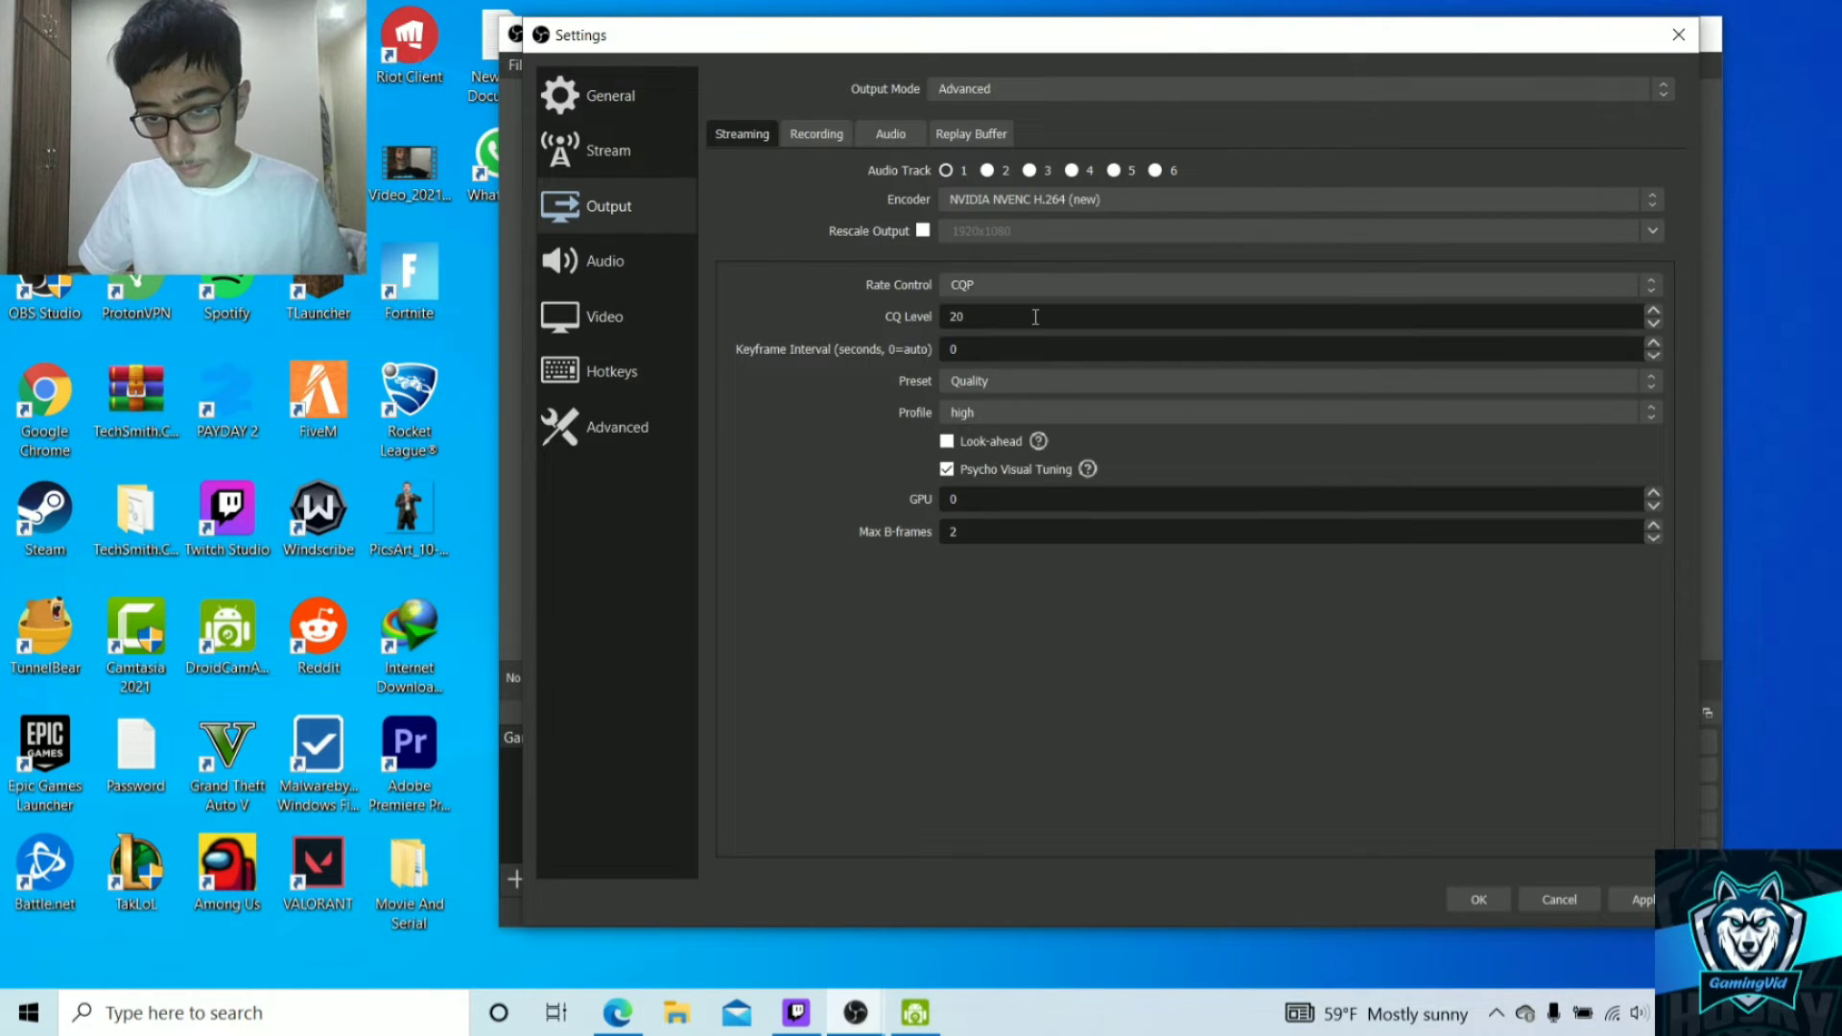
- Set the recording encoder to QuickSync H.264 with CQP rate control
left_click(812, 139)
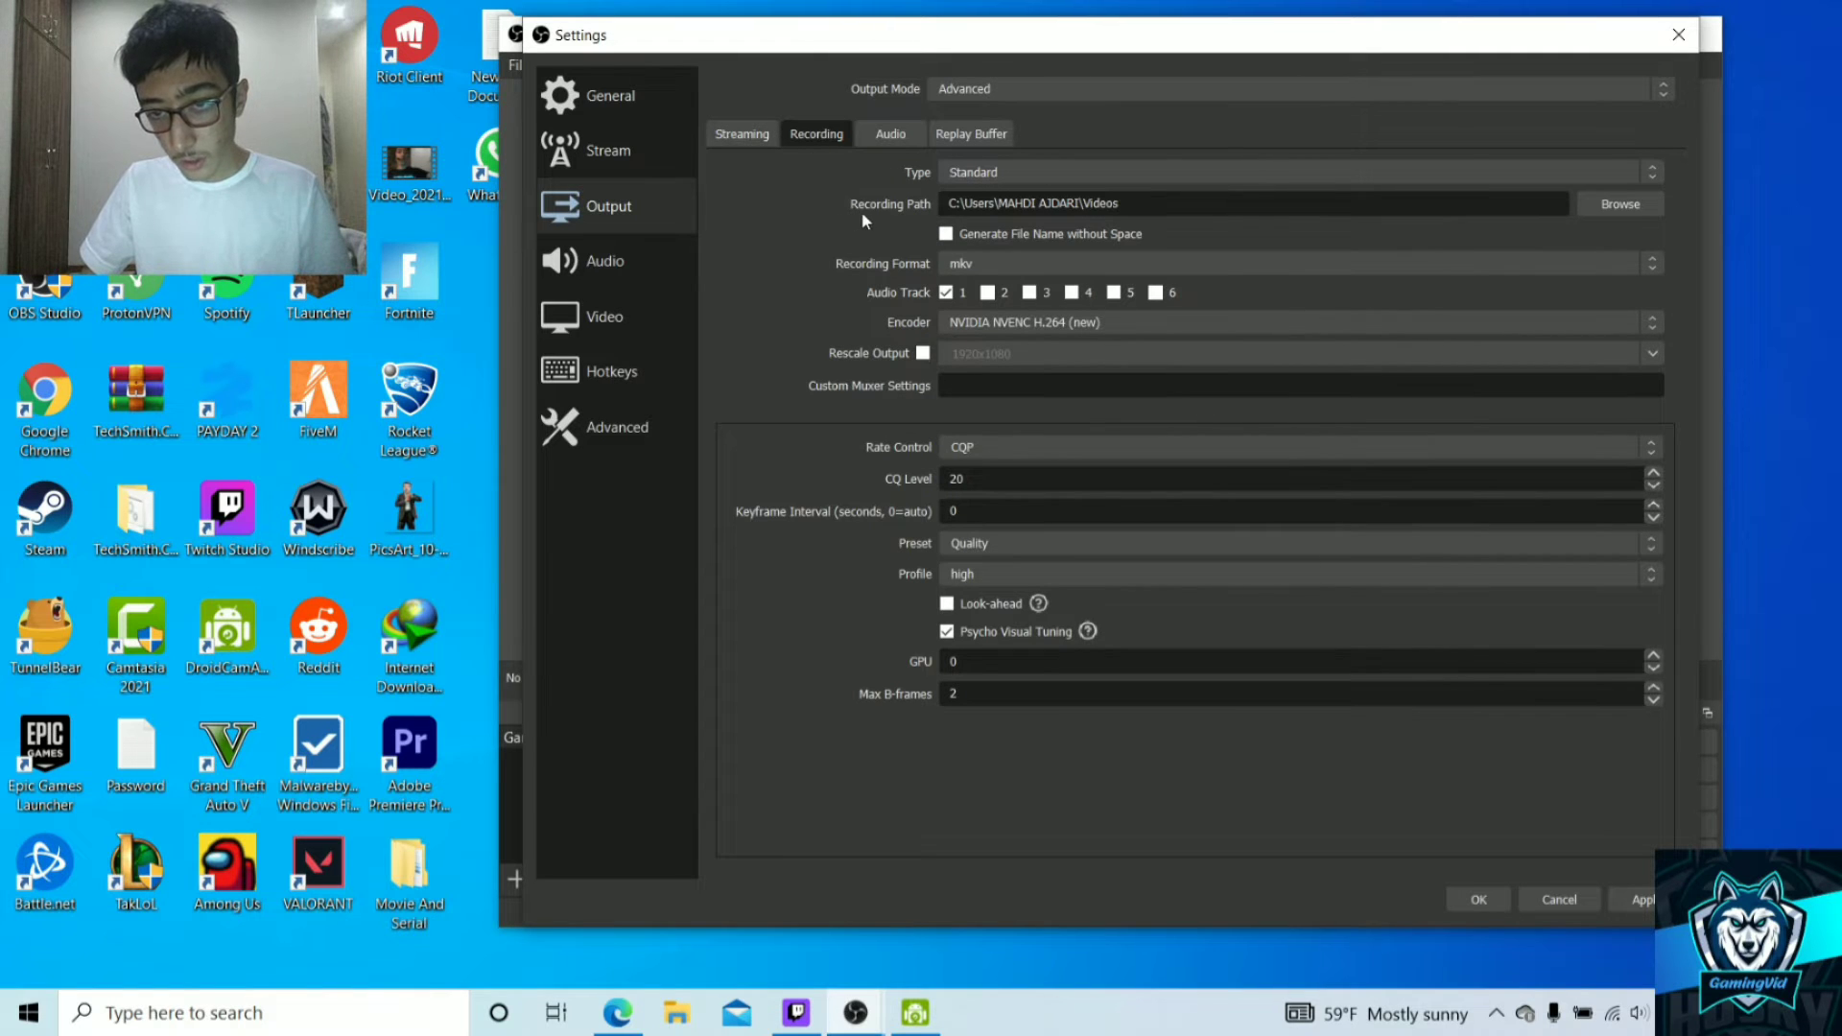
left_click(954, 321)
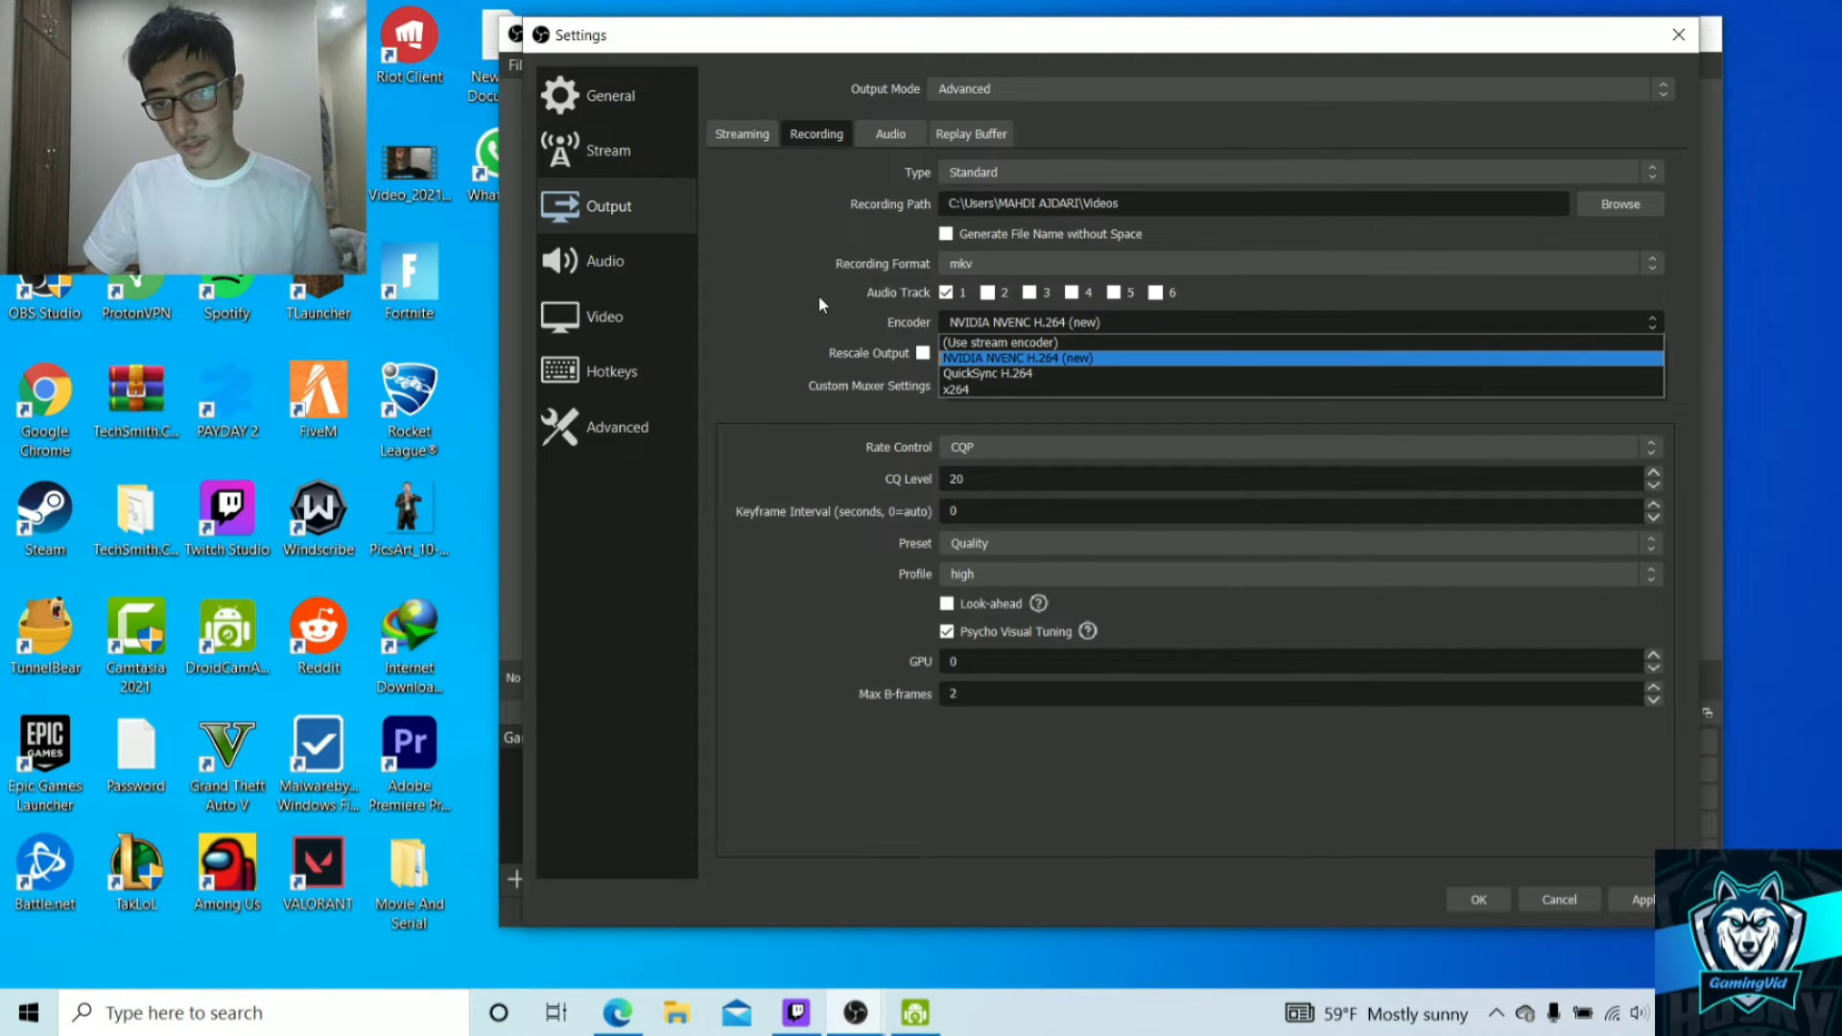
left_click(877, 317)
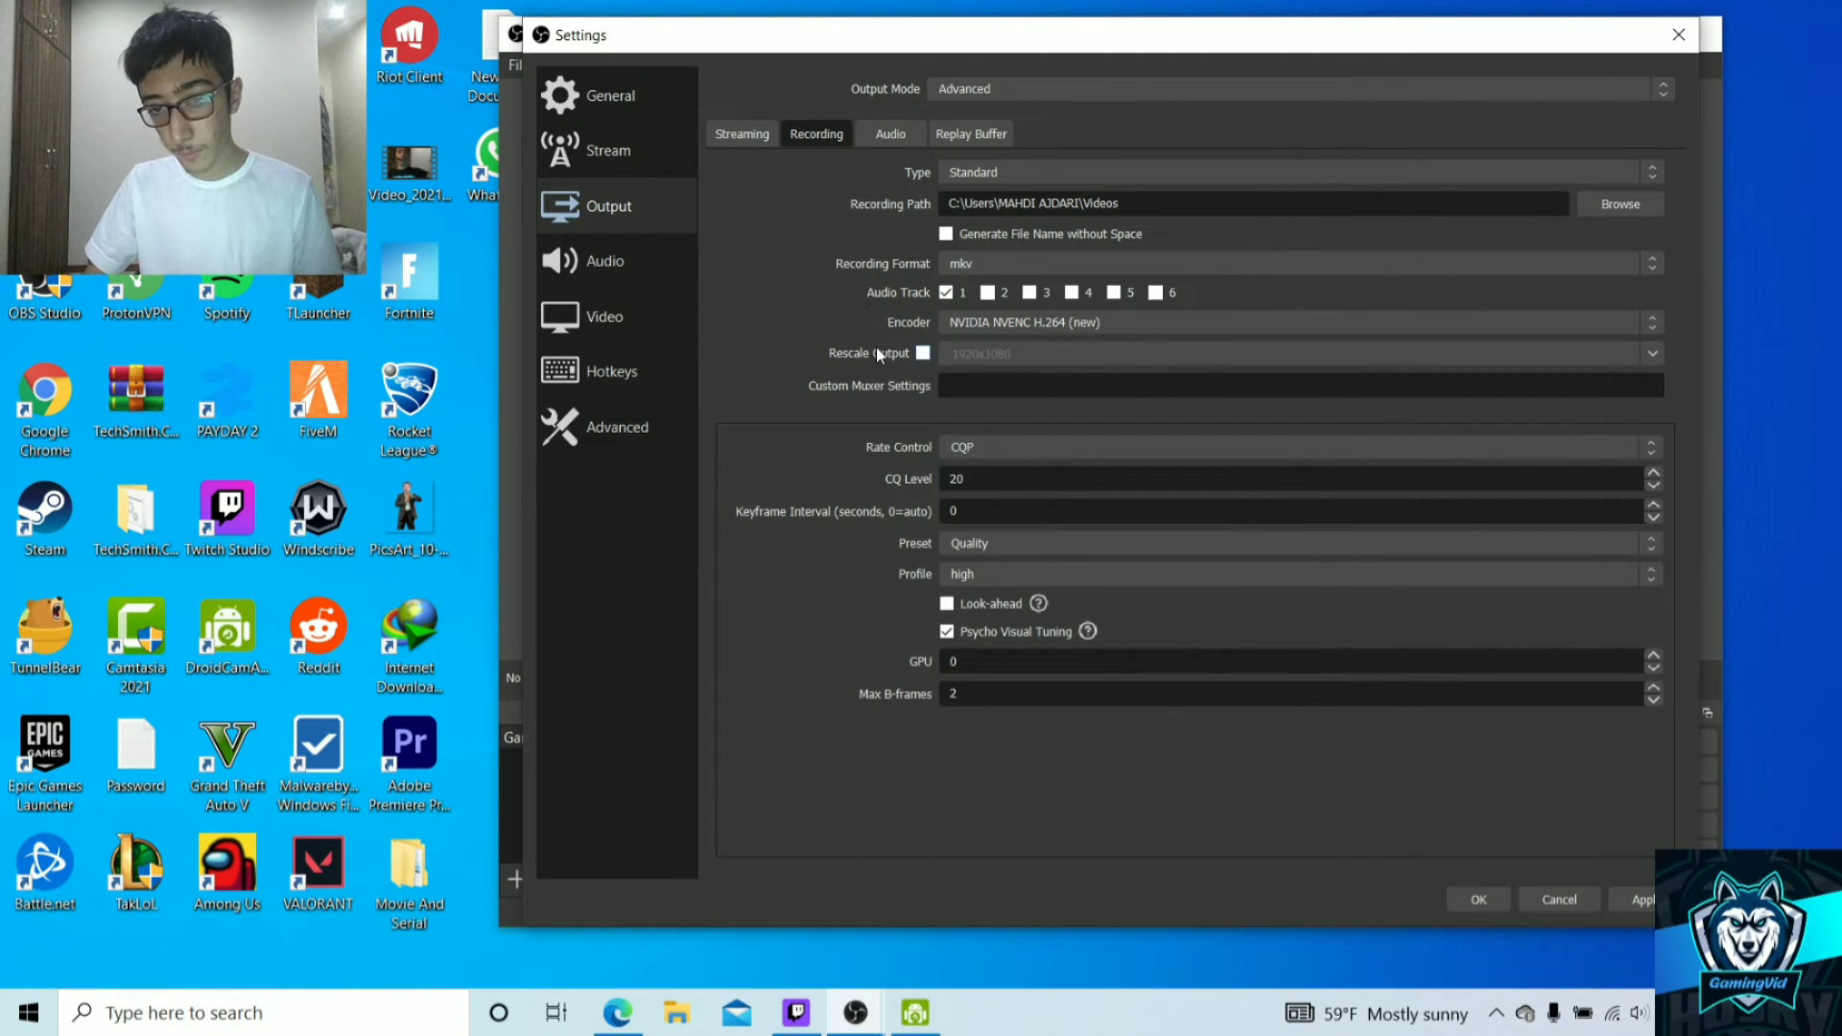
left_click(939, 316)
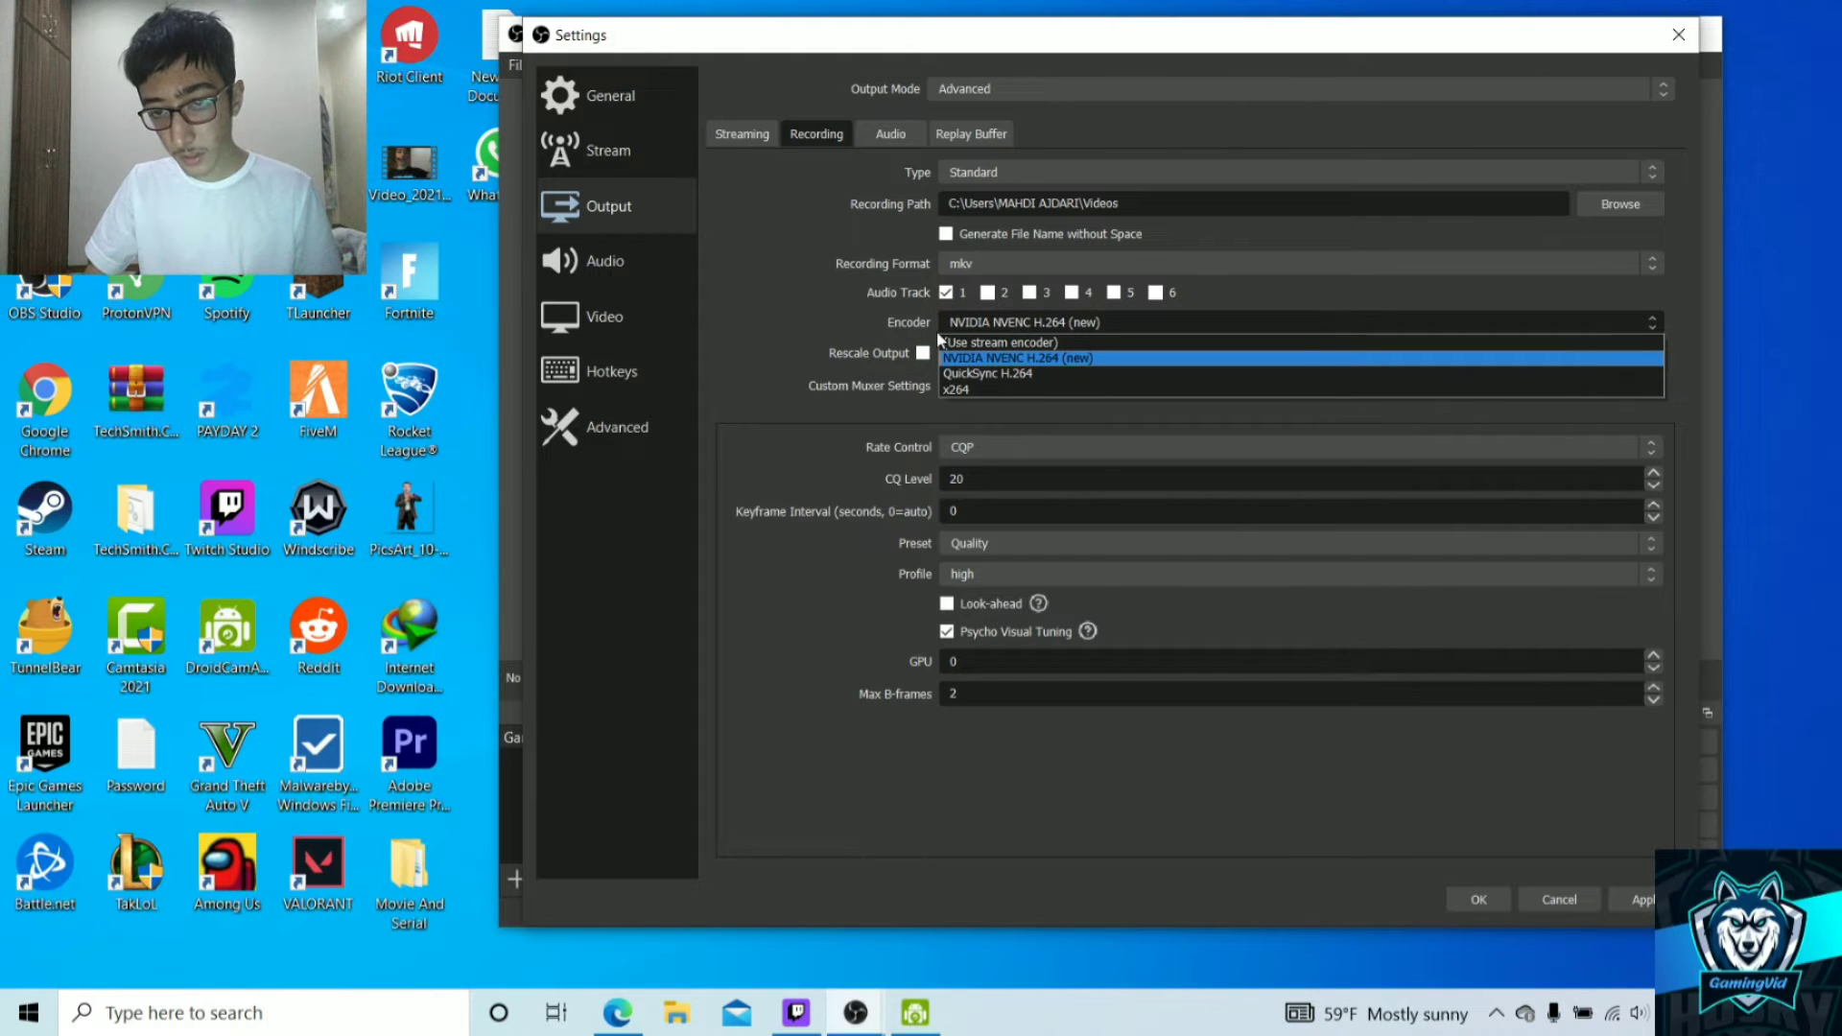
left_click(954, 371)
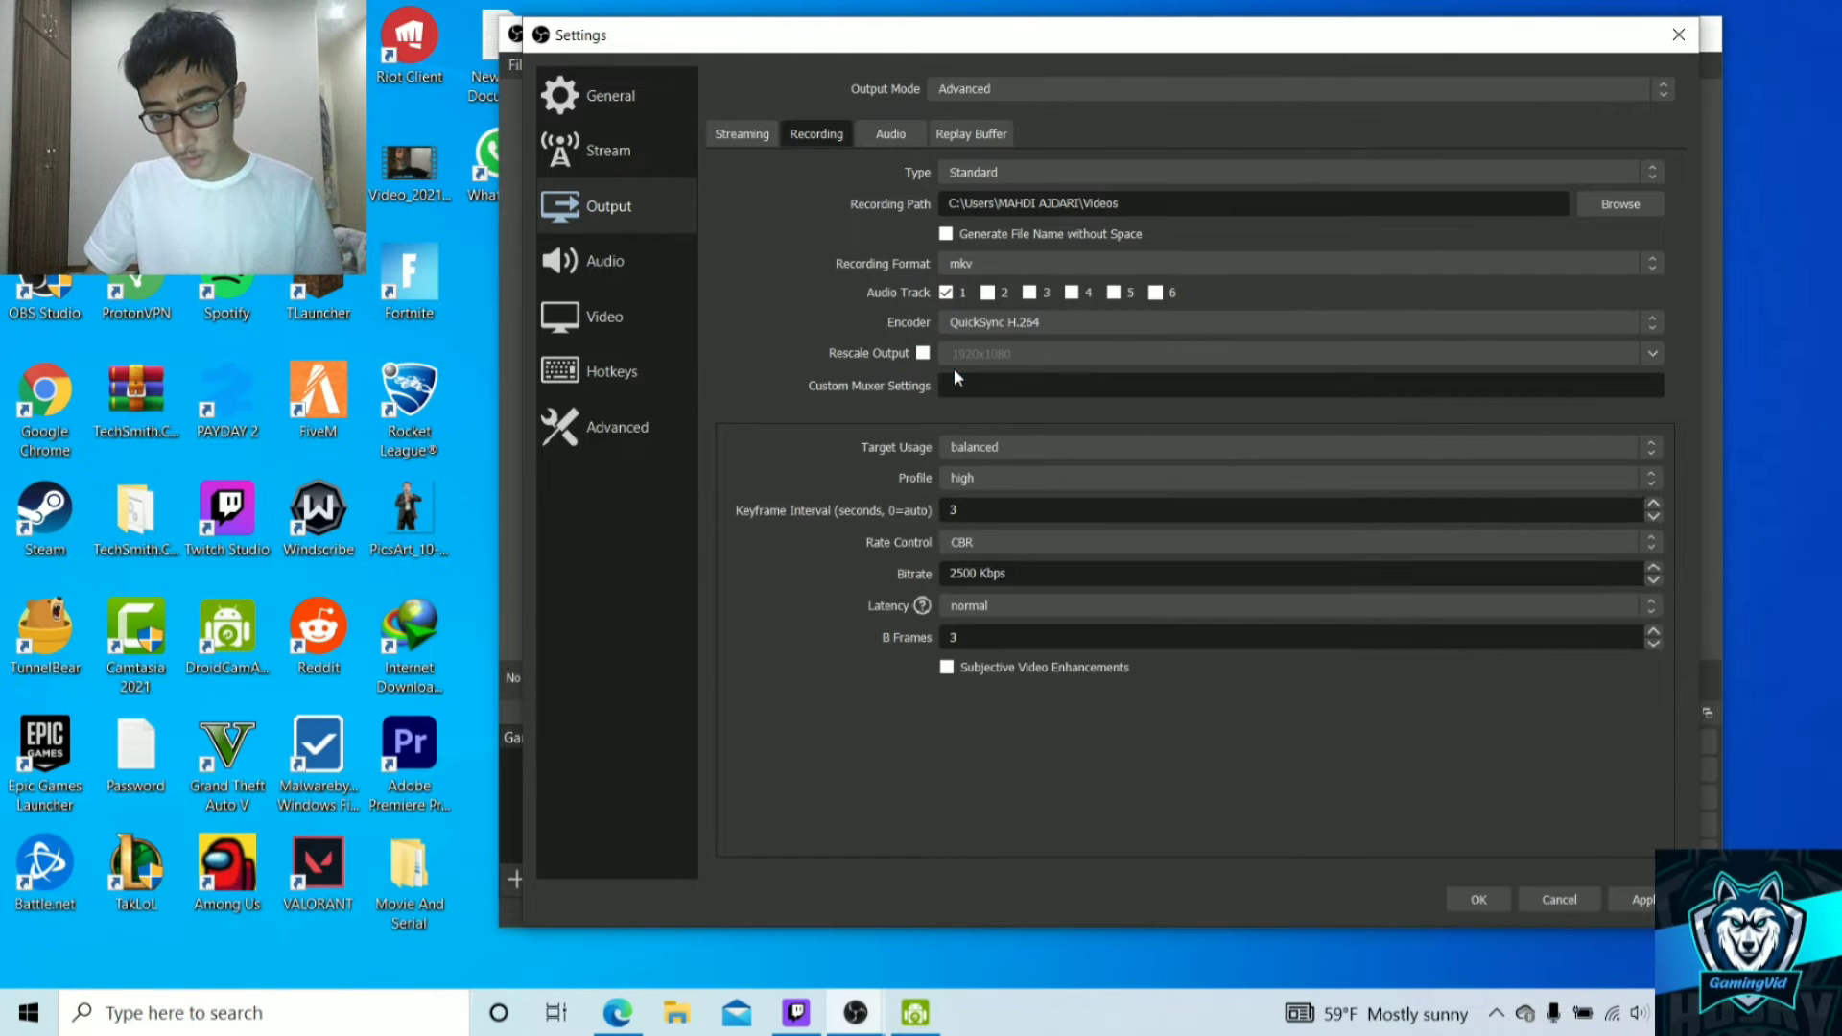
left_click(977, 540)
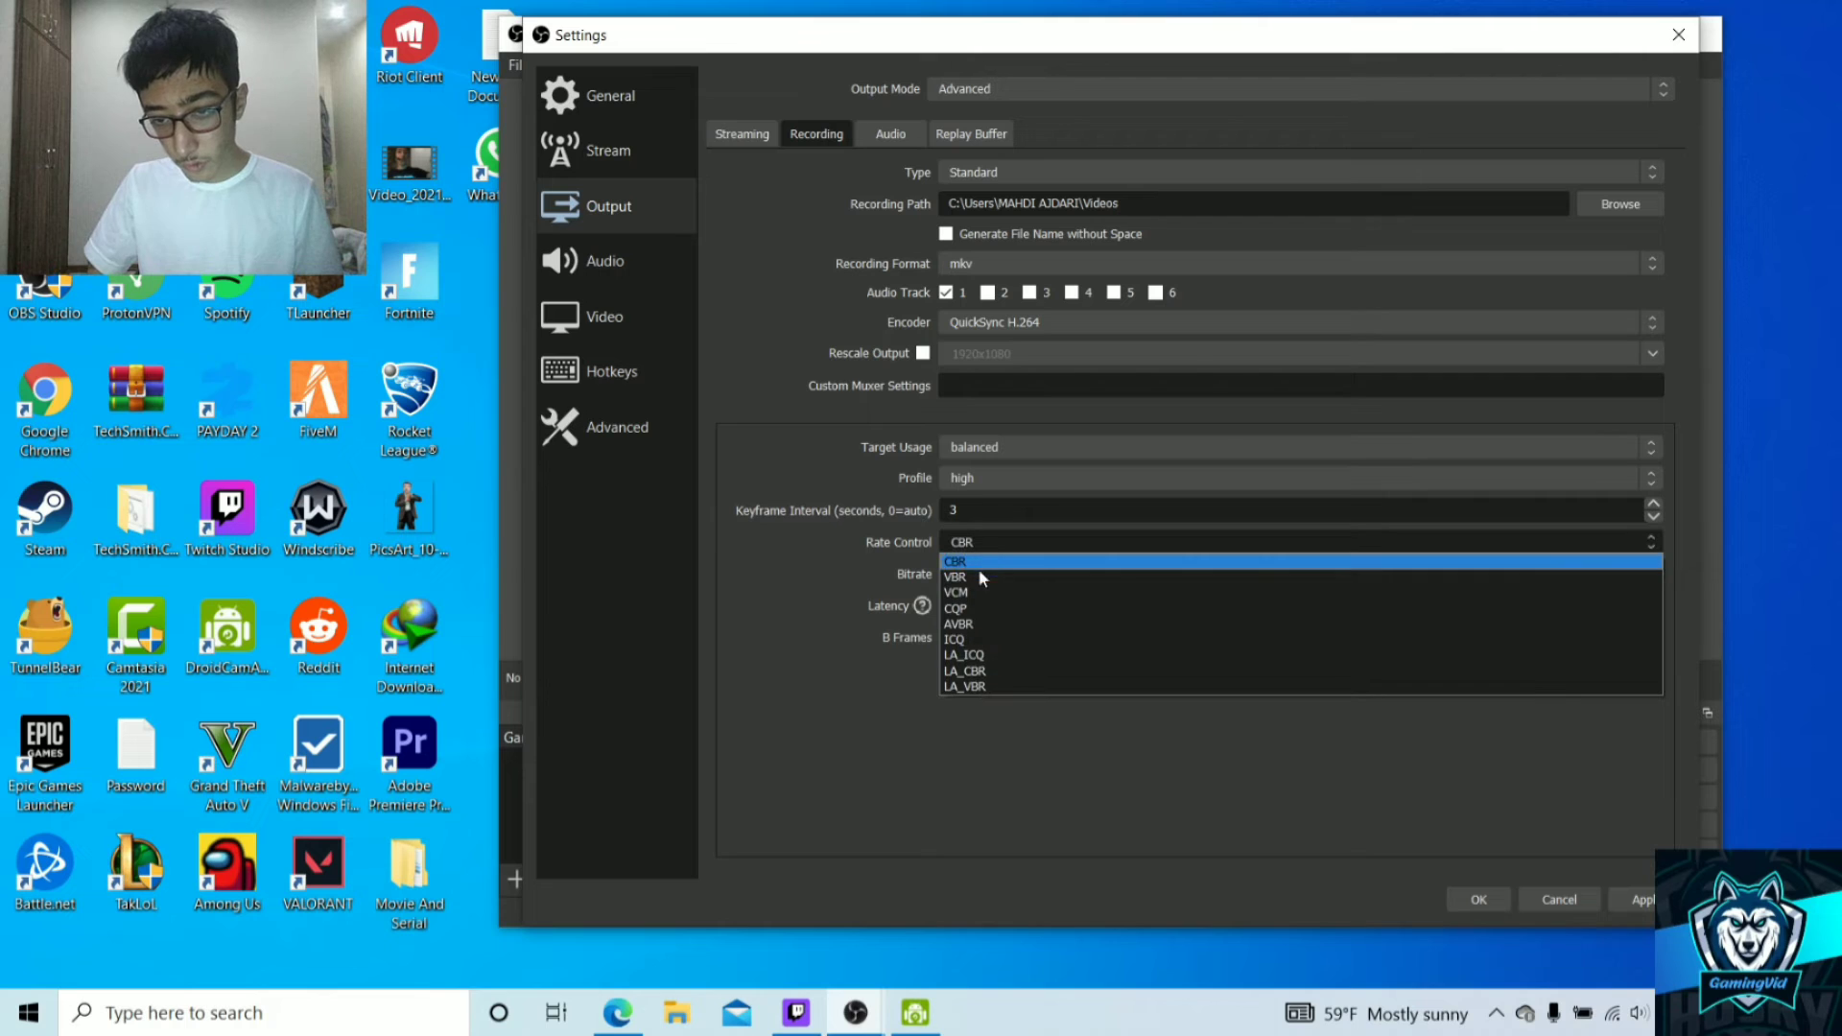
left_click(980, 609)
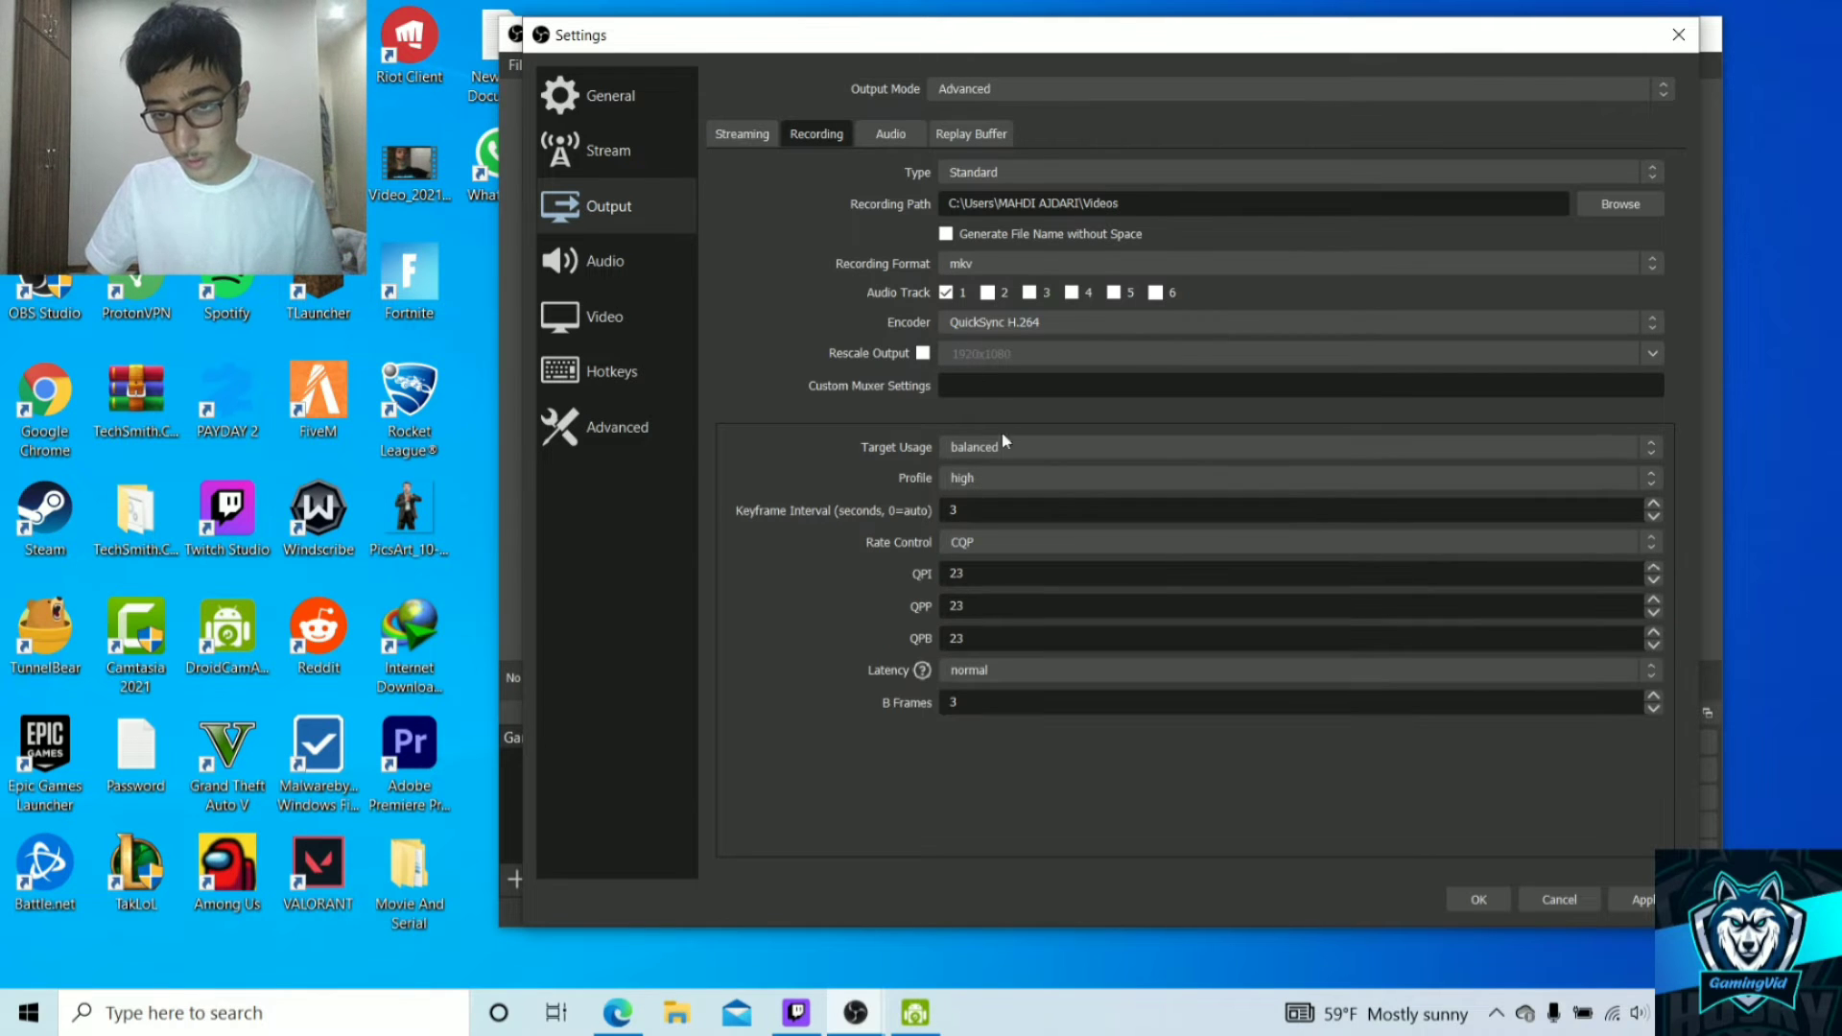
- Set the recording encoder to NVIDIA NVENC H.264 (new), and view the audio track bitrates of the output
left_click(1006, 322)
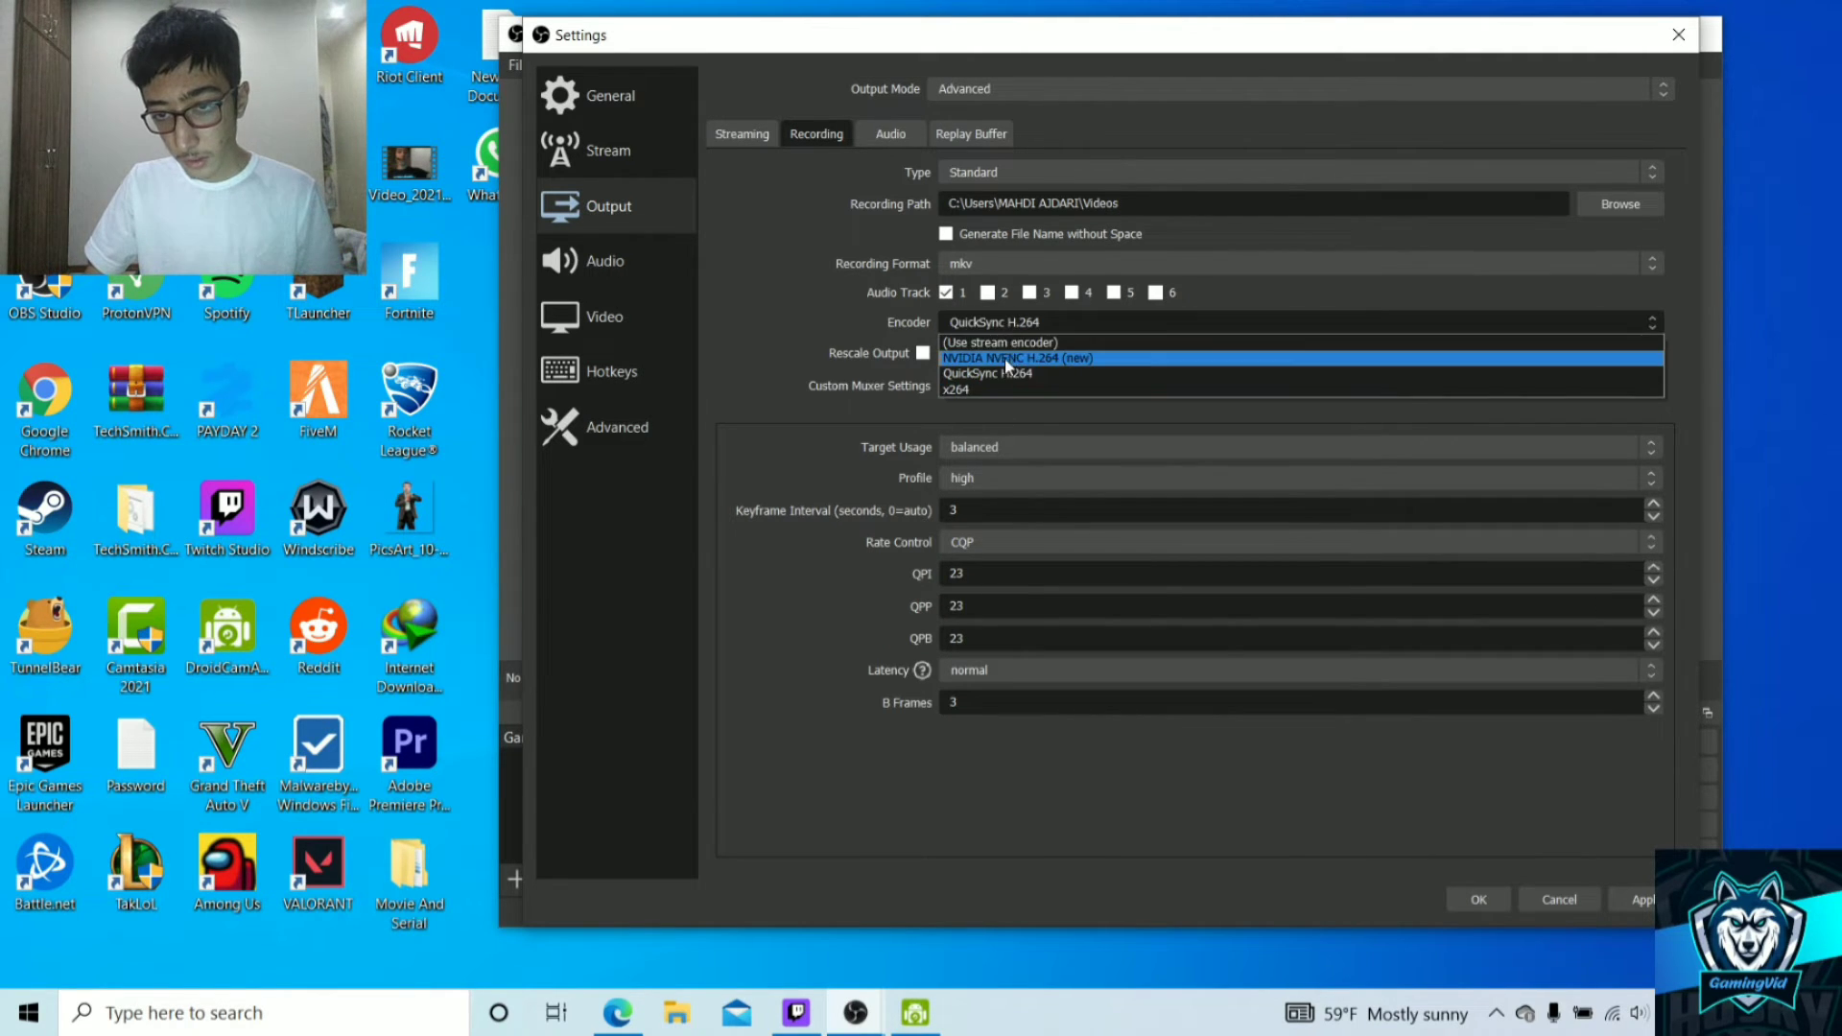
left_click(1013, 359)
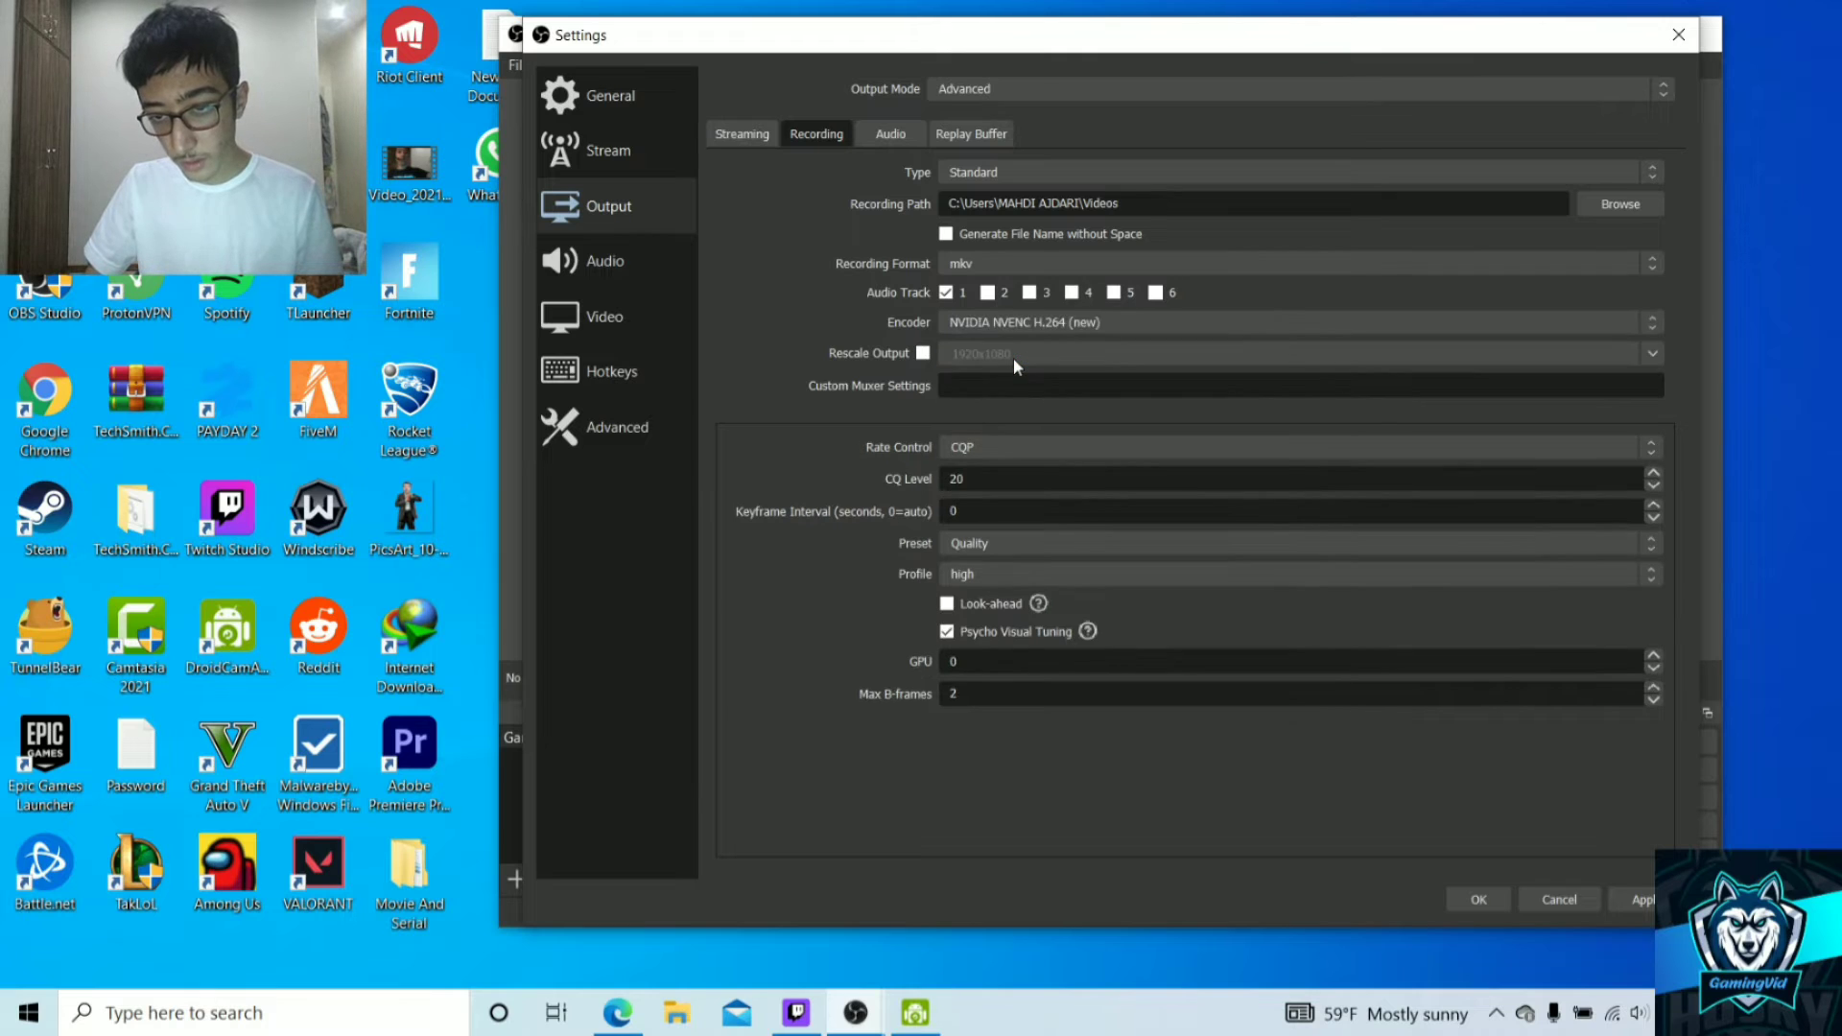
left_click(874, 131)
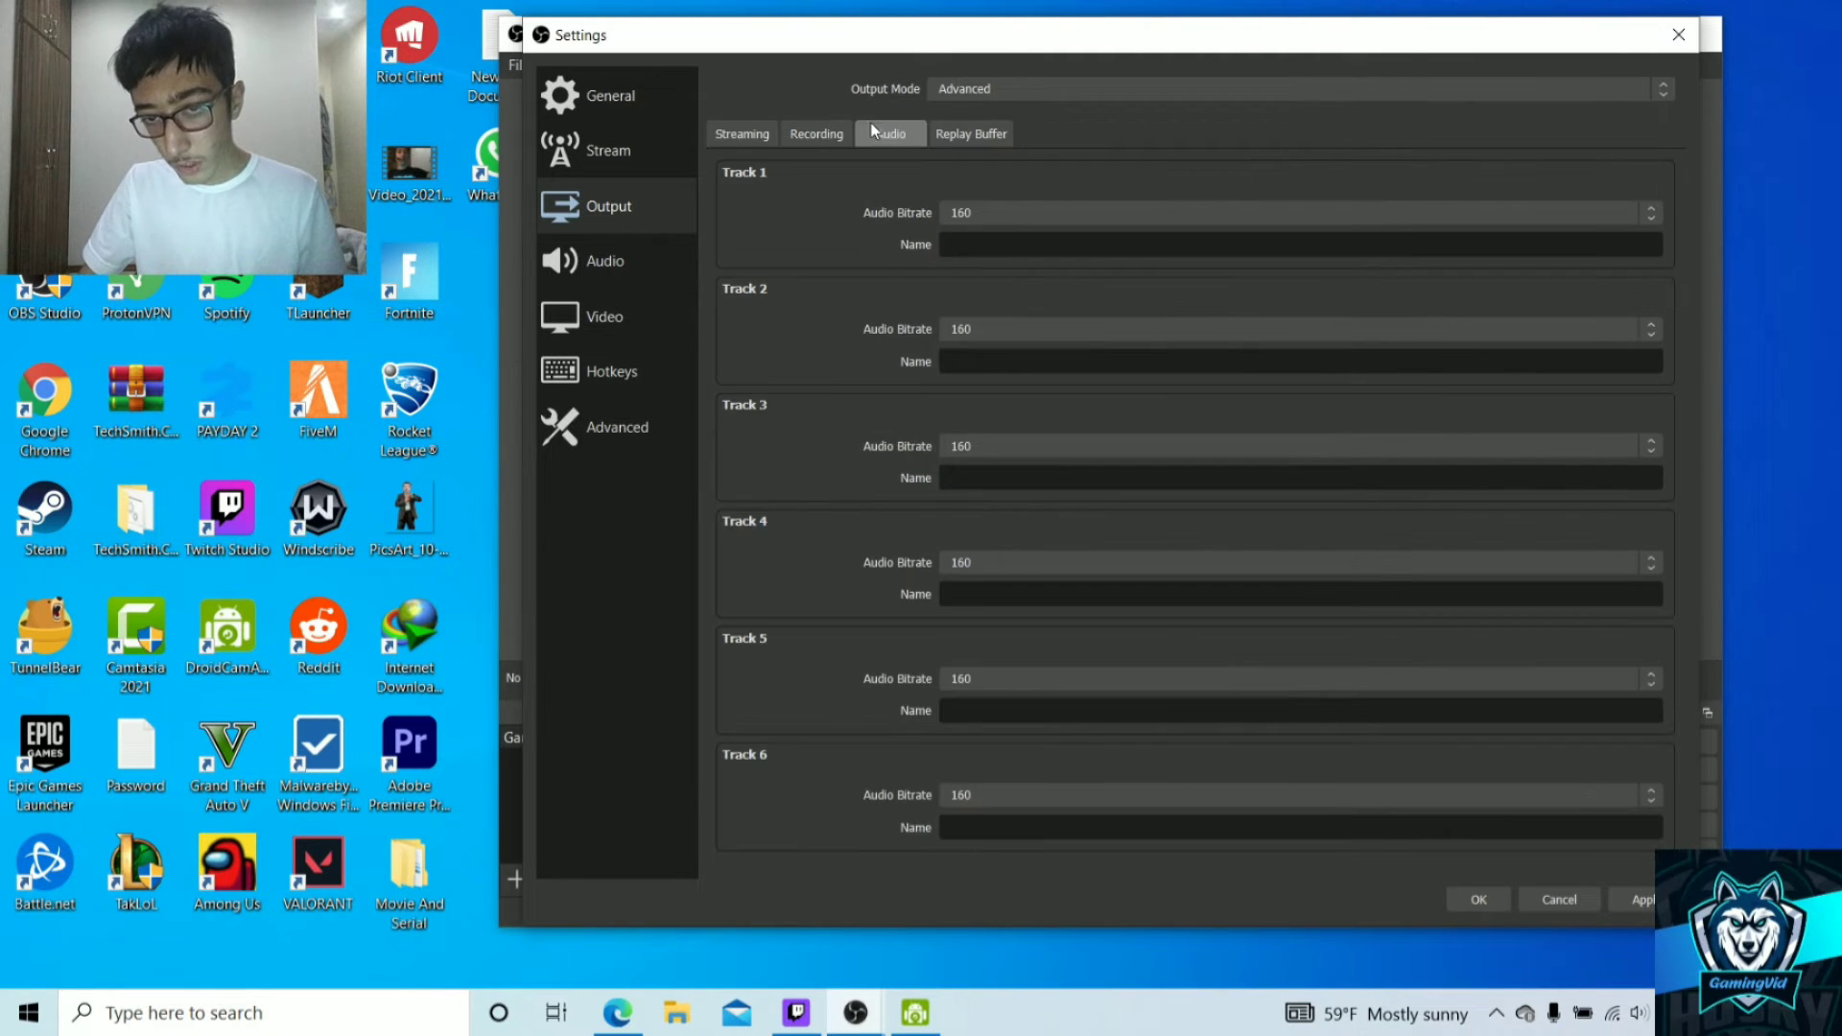
- Check the available desktop audio devices and choose Microphone Array (Realtek(R) Audio) as the Mic/Auxiliary Audio device
left_click(596, 268)
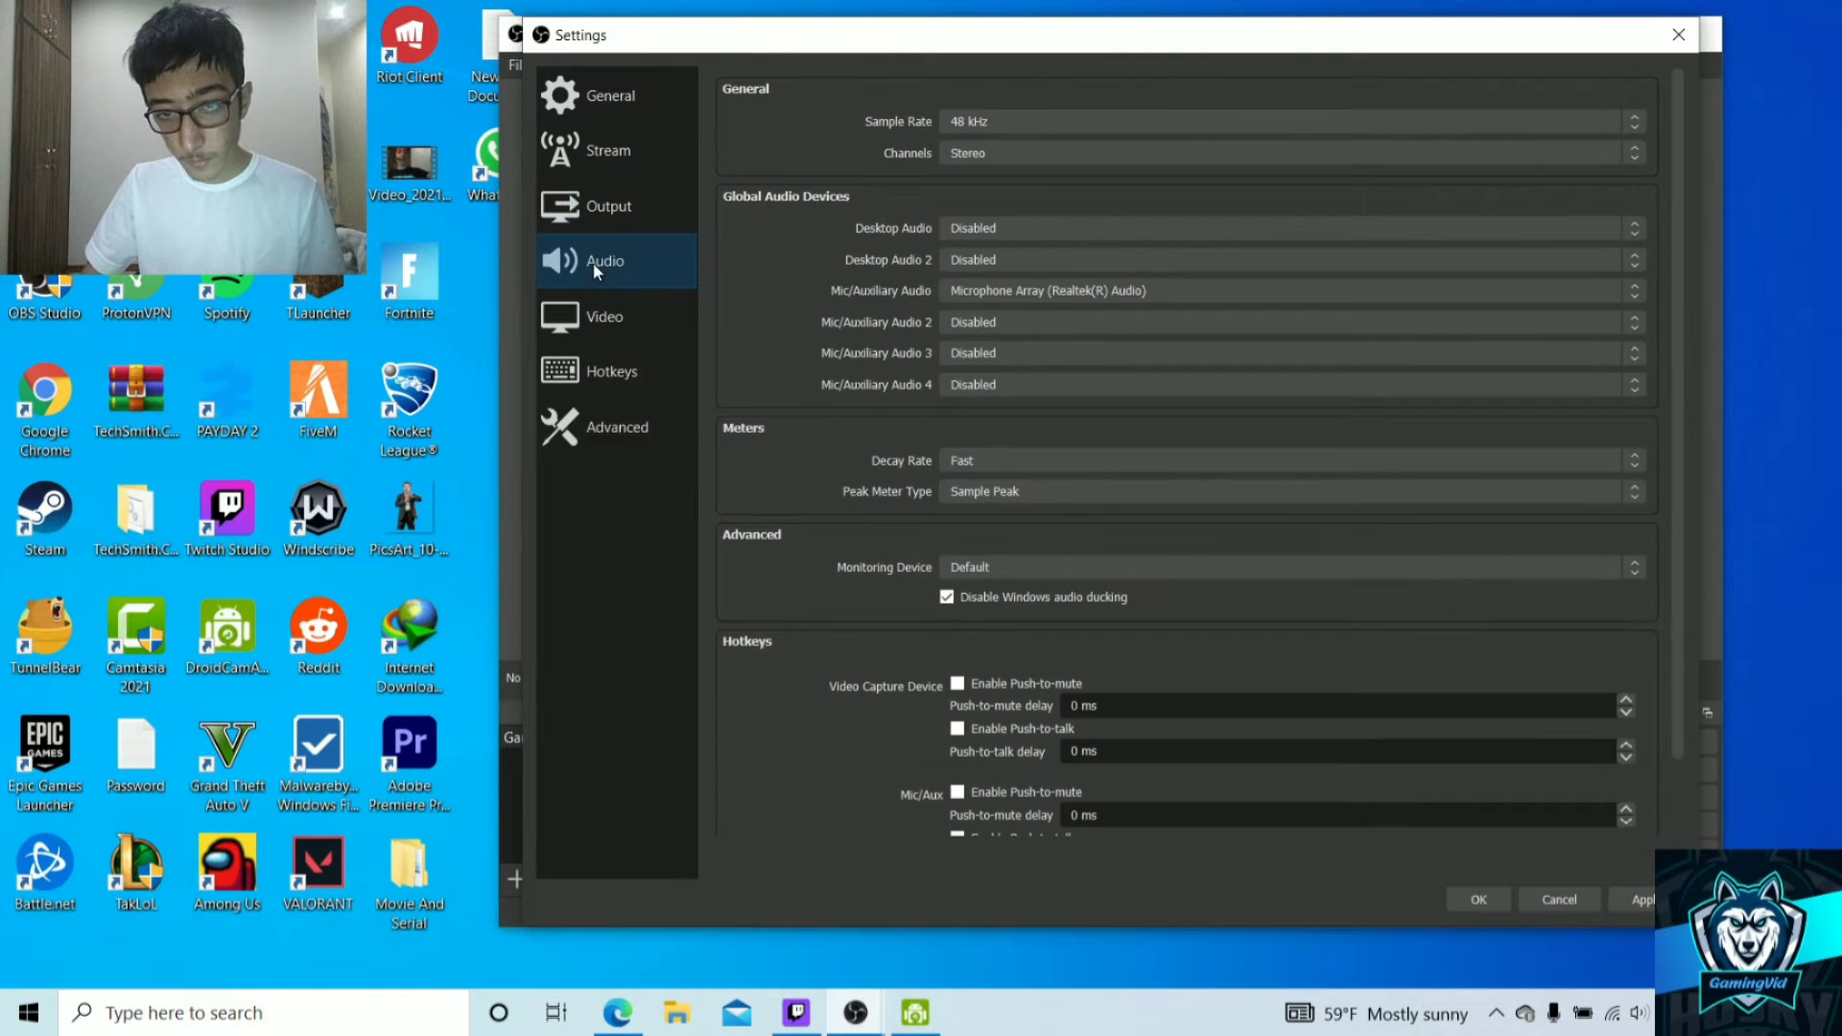
left_click(975, 230)
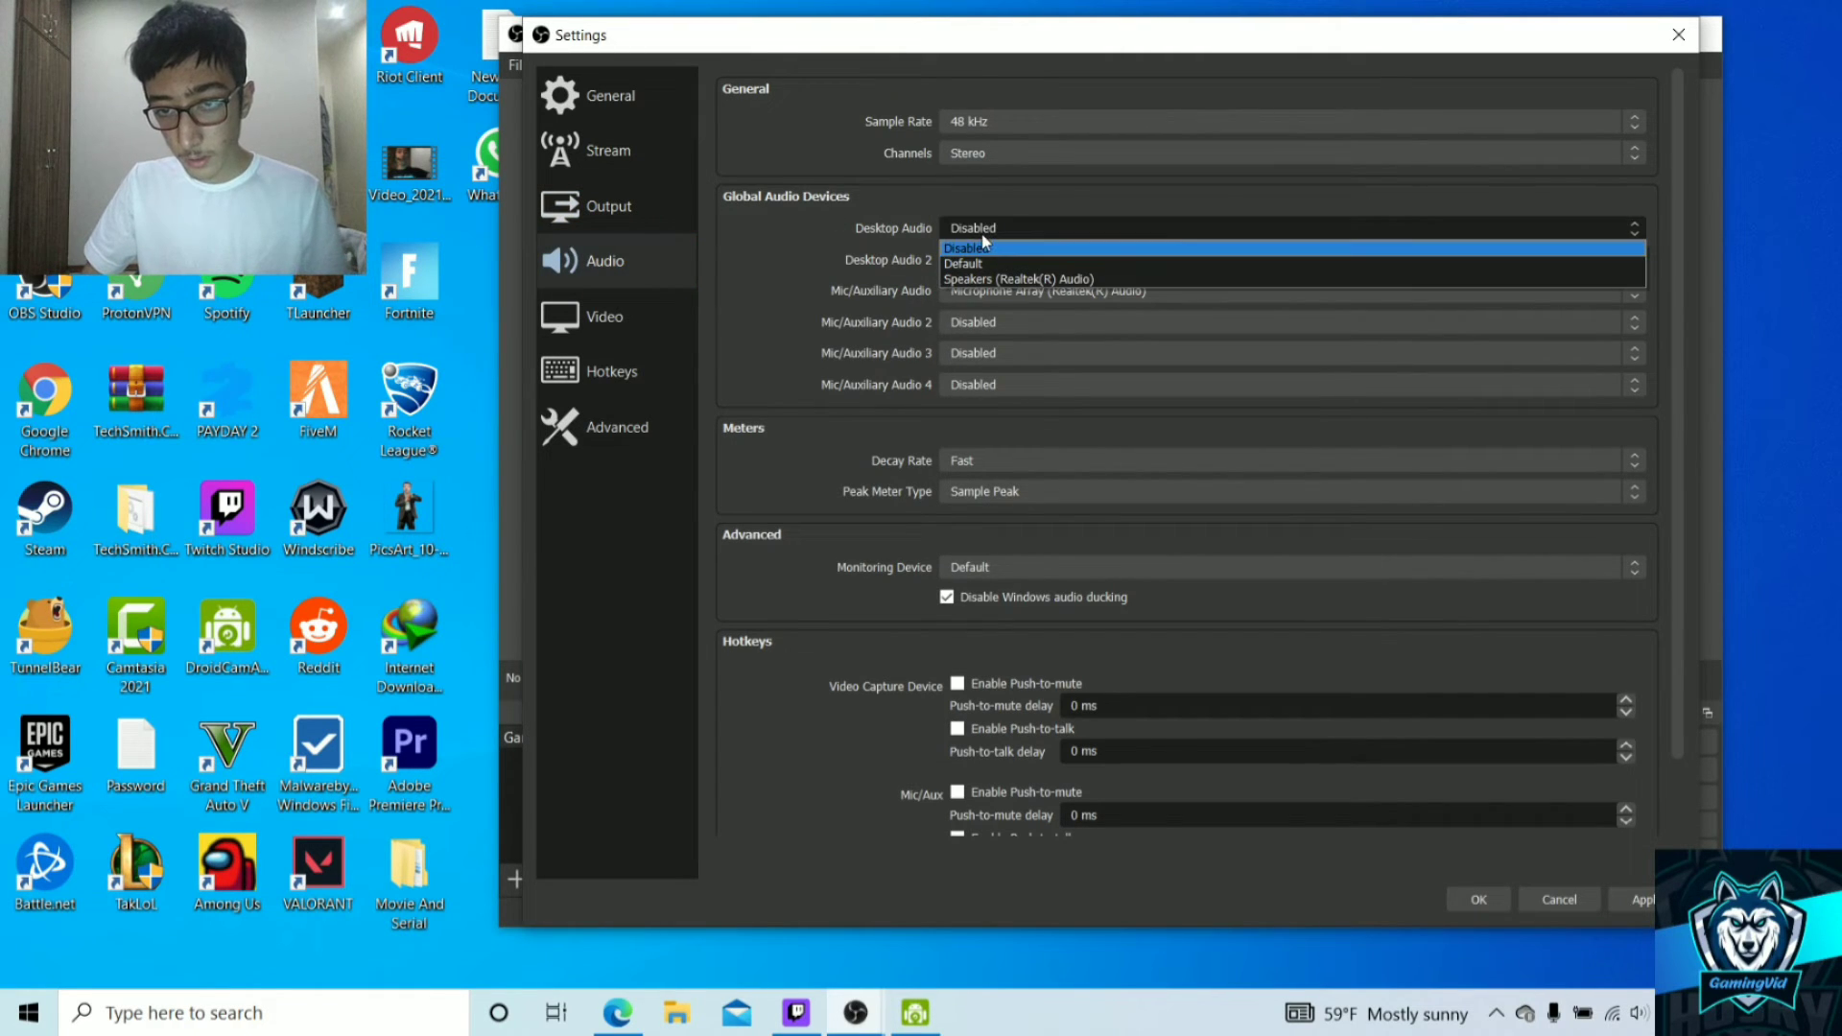
left_click(872, 227)
left_click(953, 291)
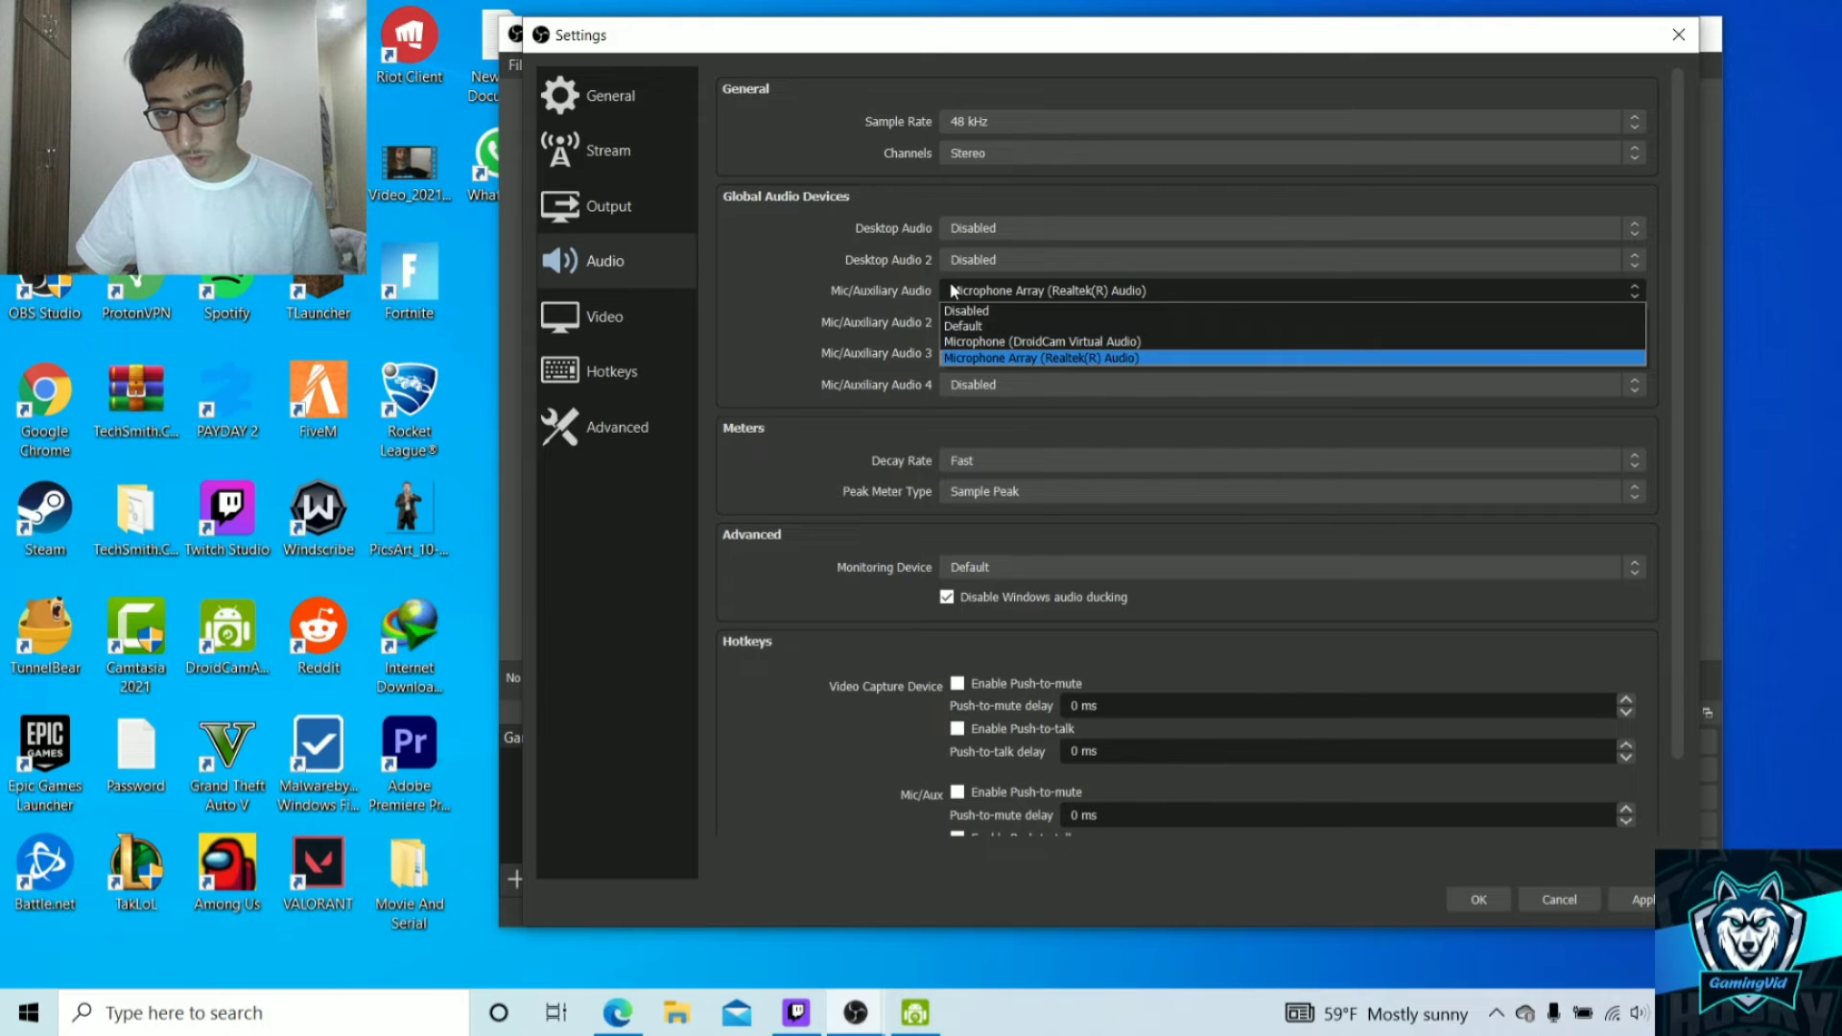
left_click(971, 361)
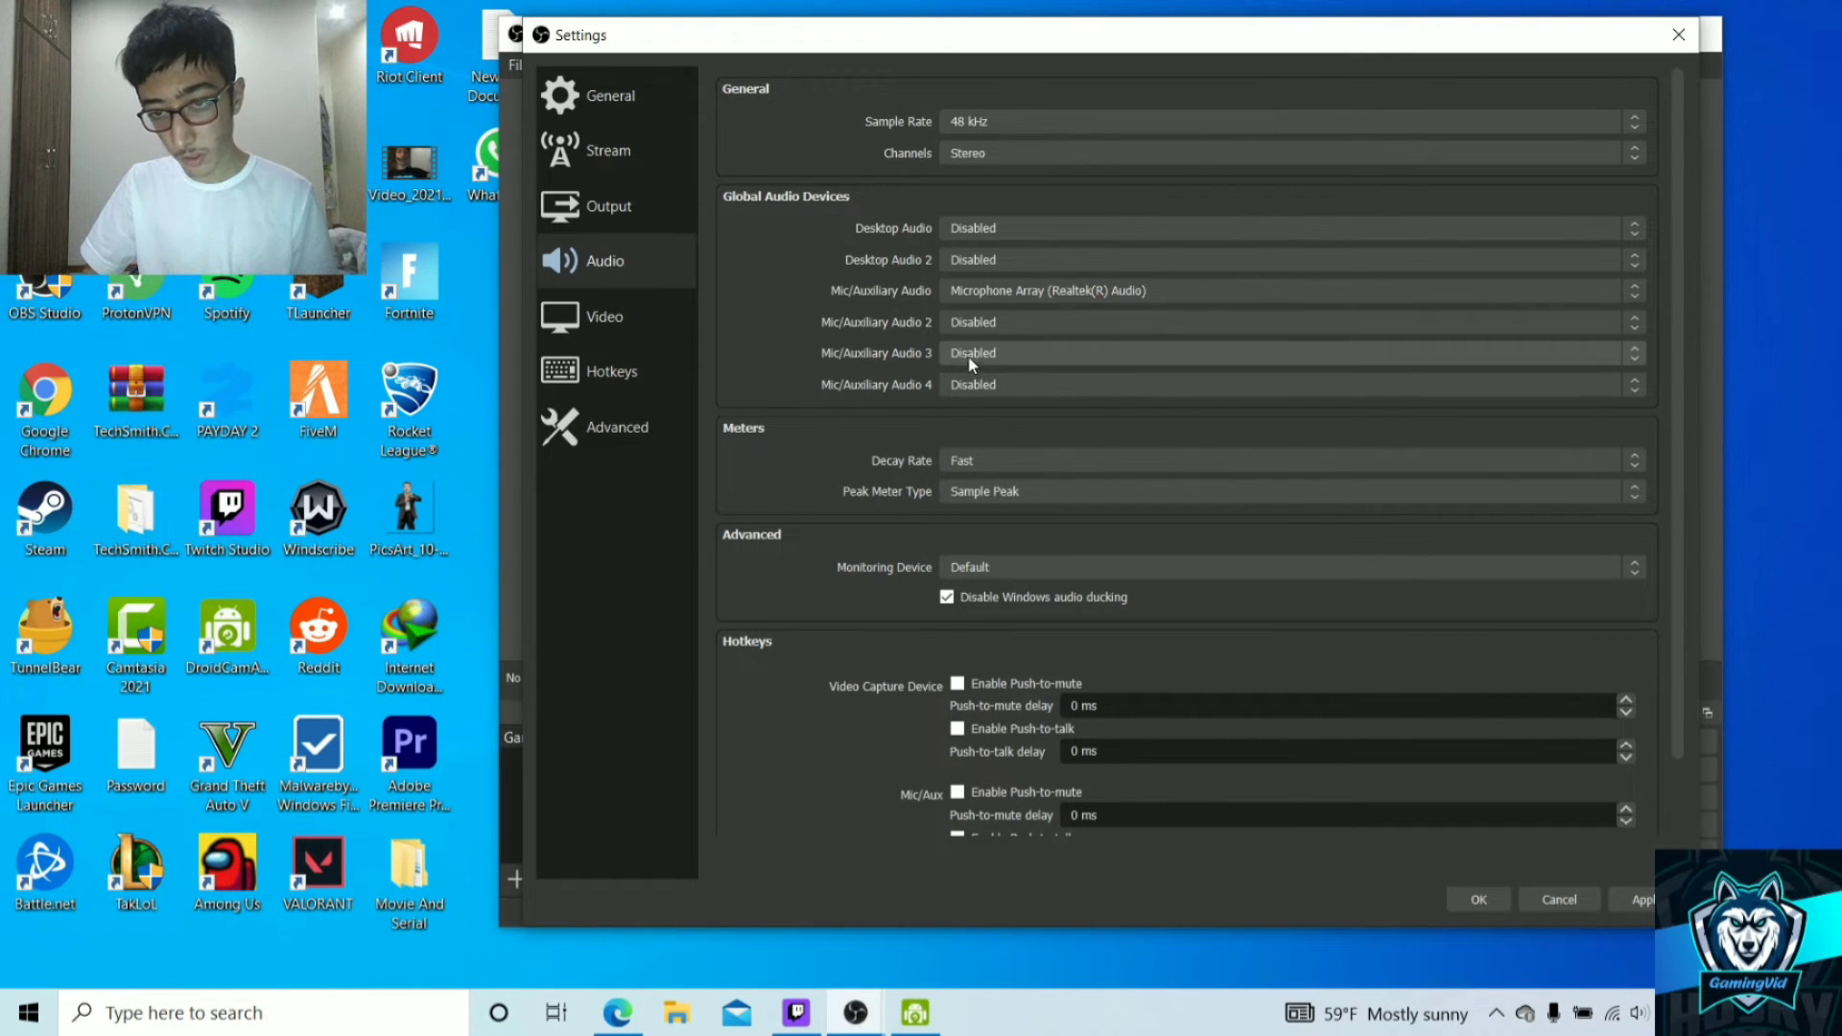
left_click(994, 288)
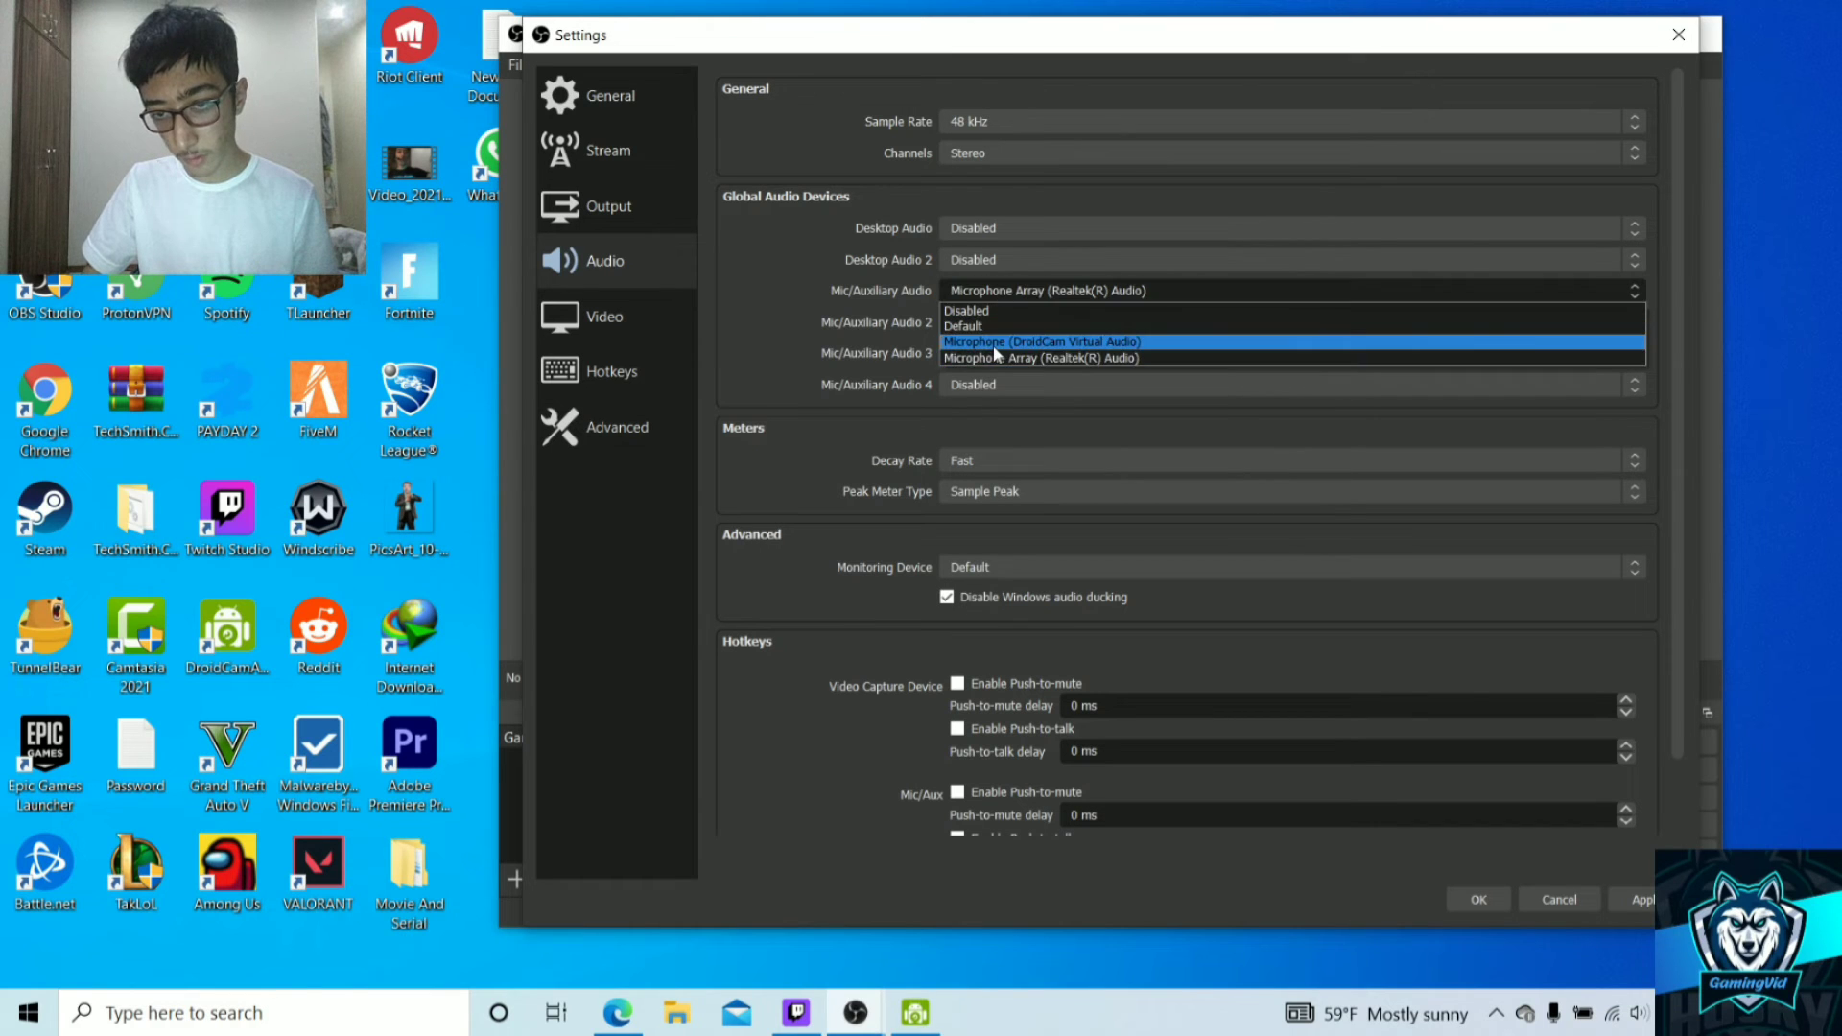
left_click(1013, 361)
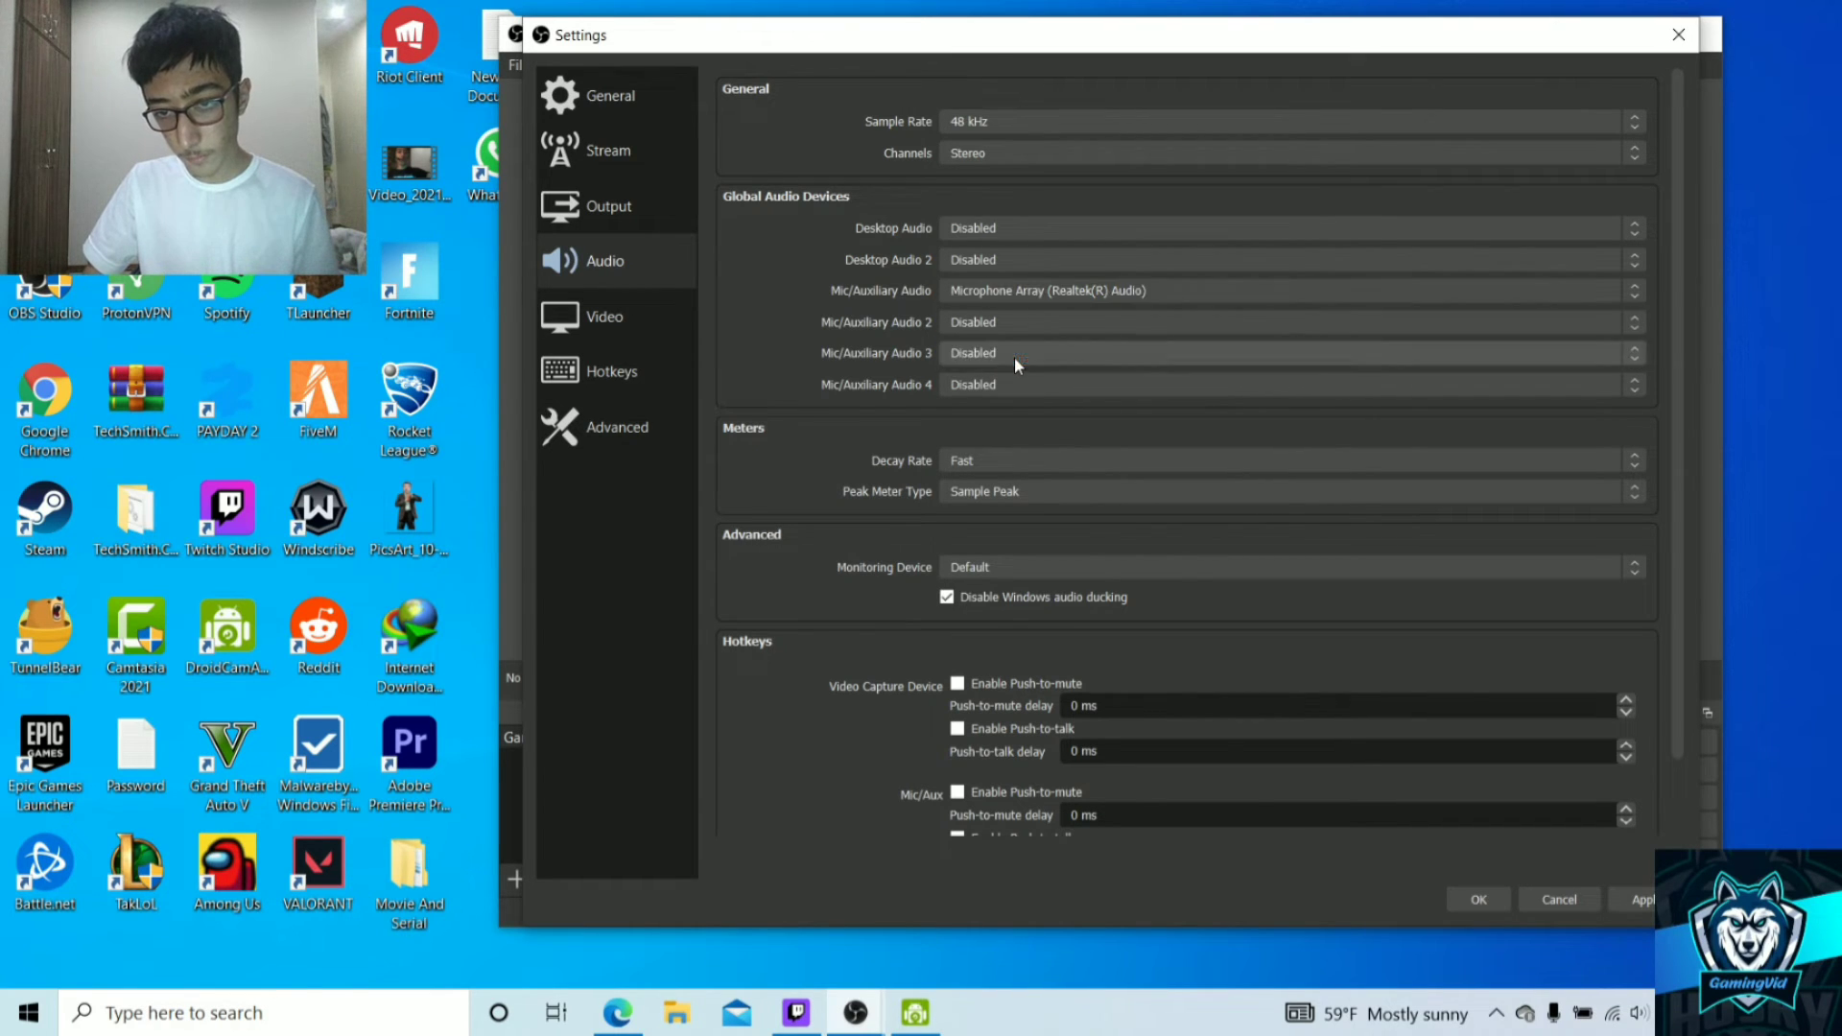
- Choose 1920x1080 as the base canvas resolution, and review the output resolution and common FPS options
left_click(651, 322)
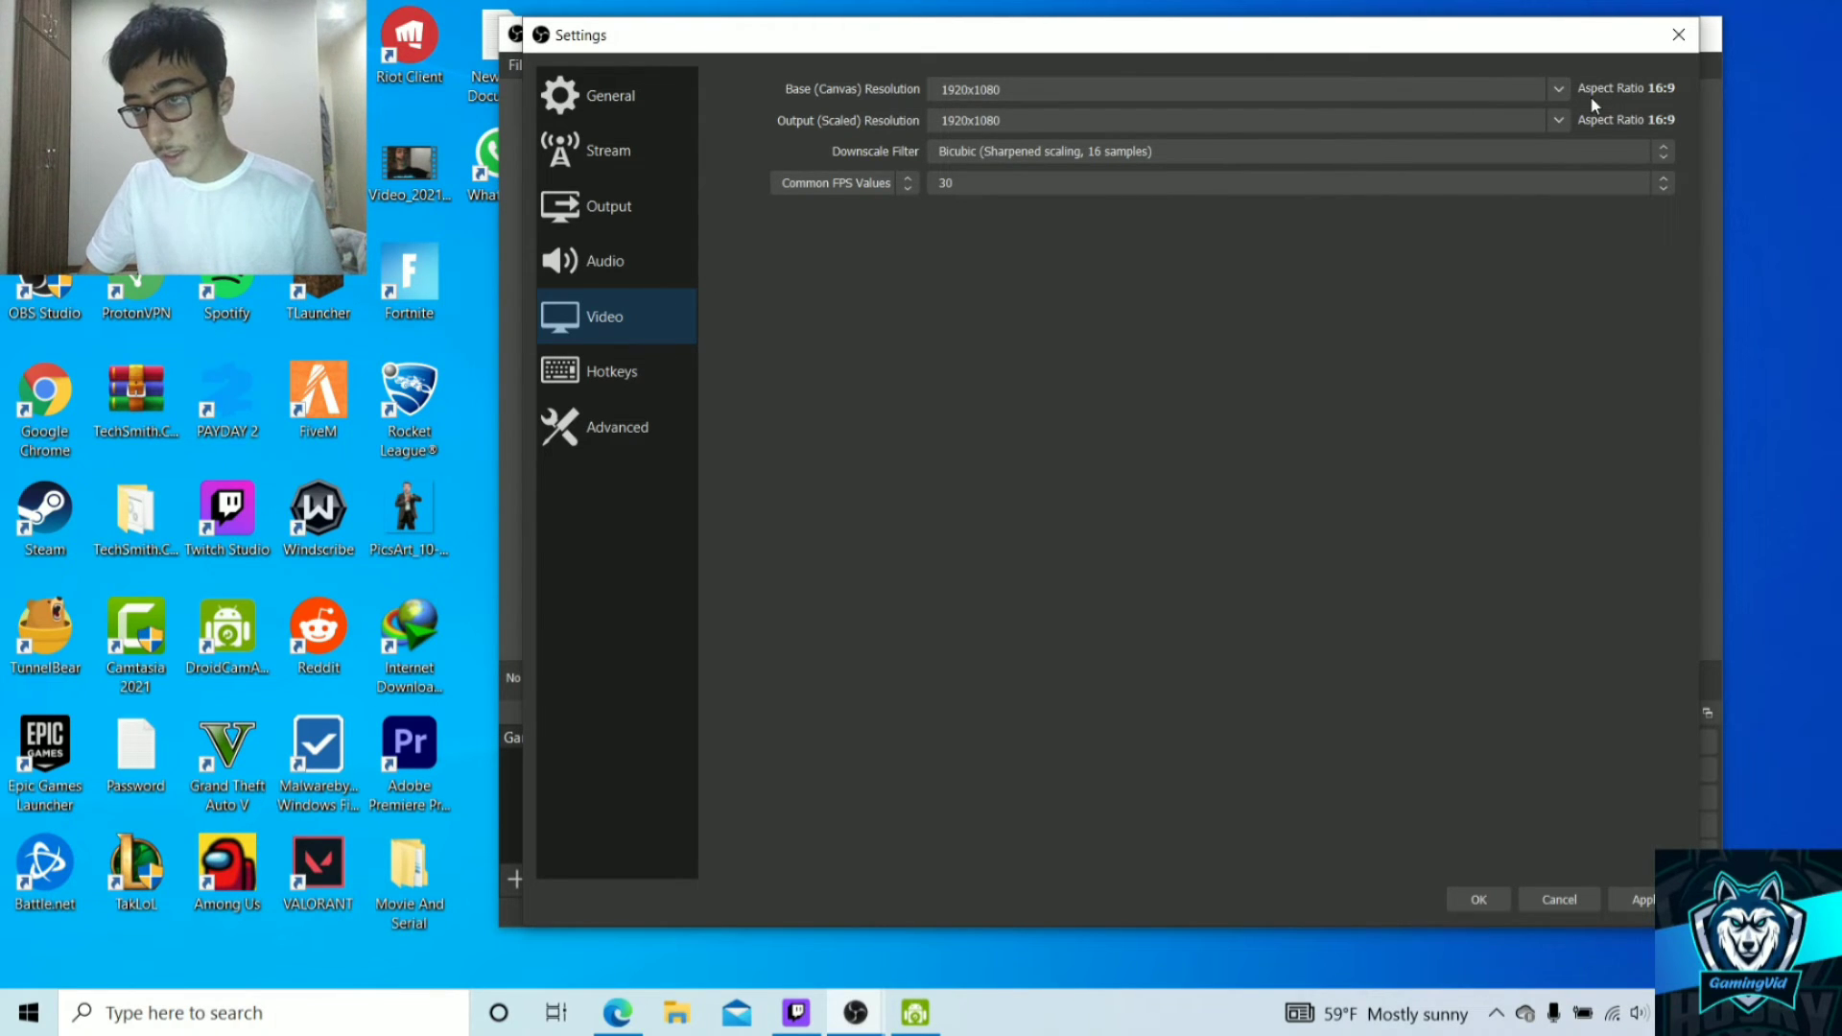
left_click(1564, 95)
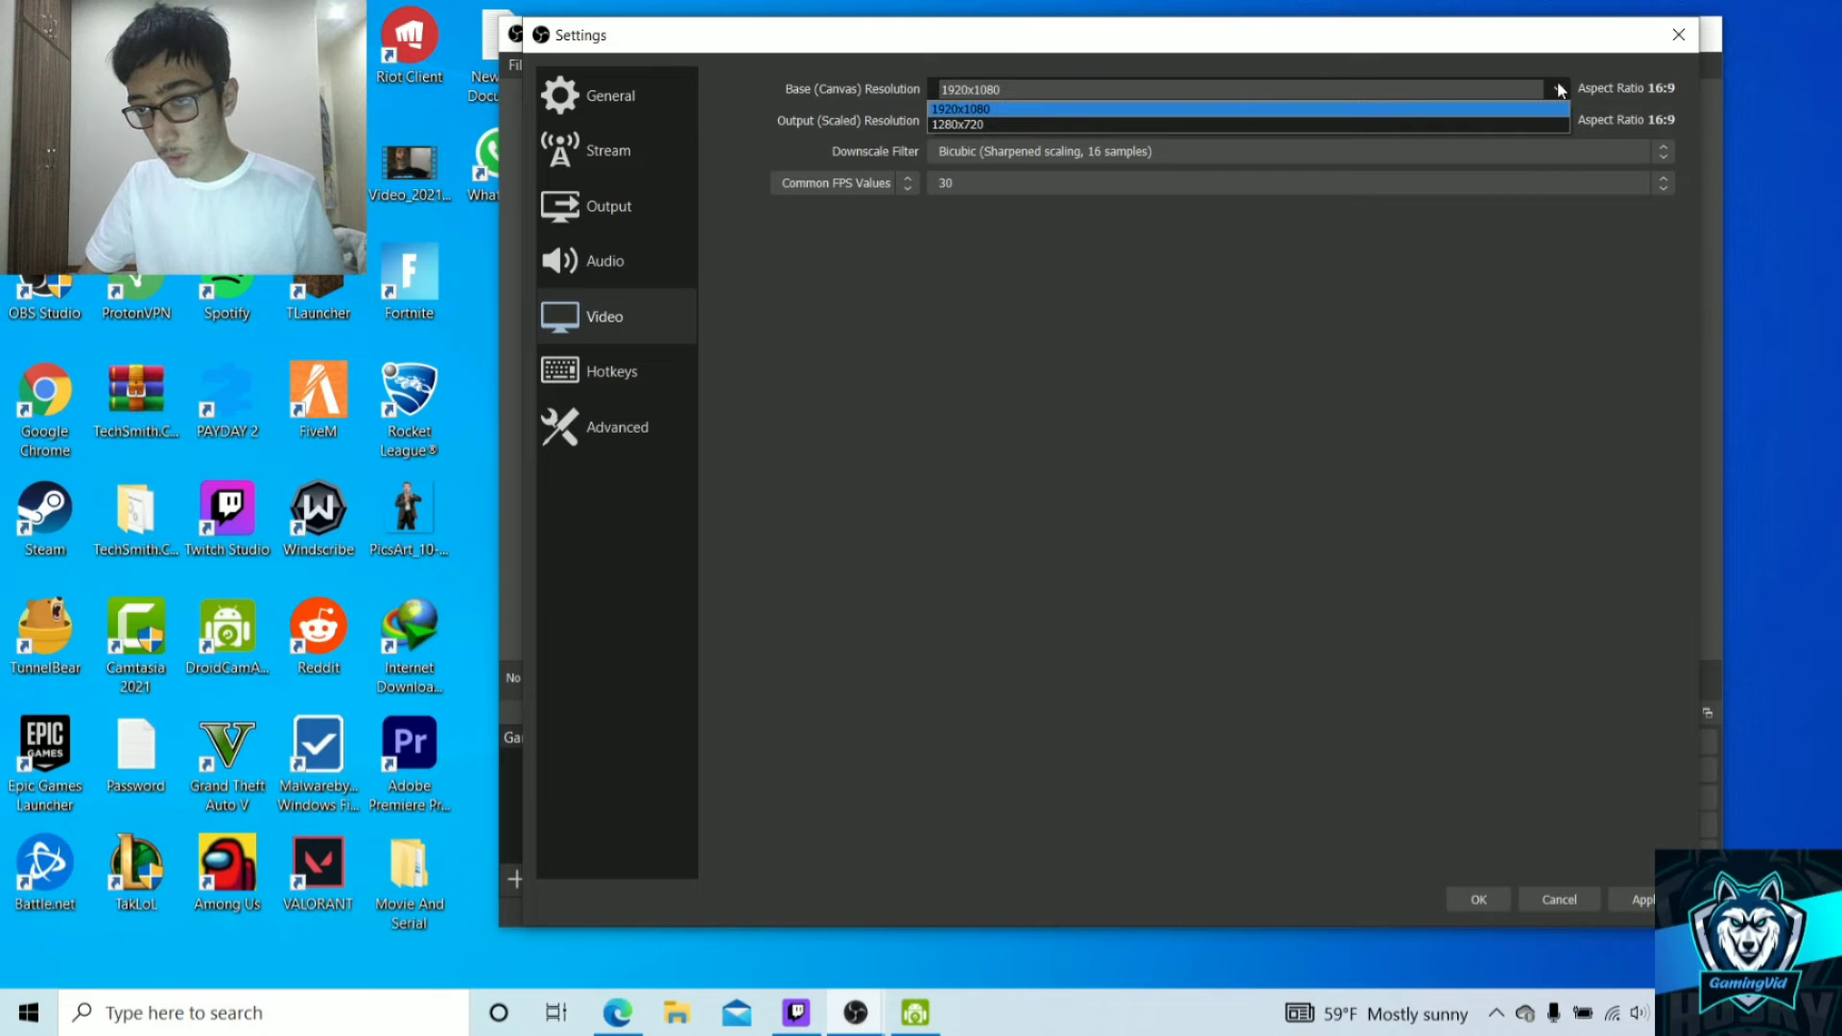
left_click(1558, 108)
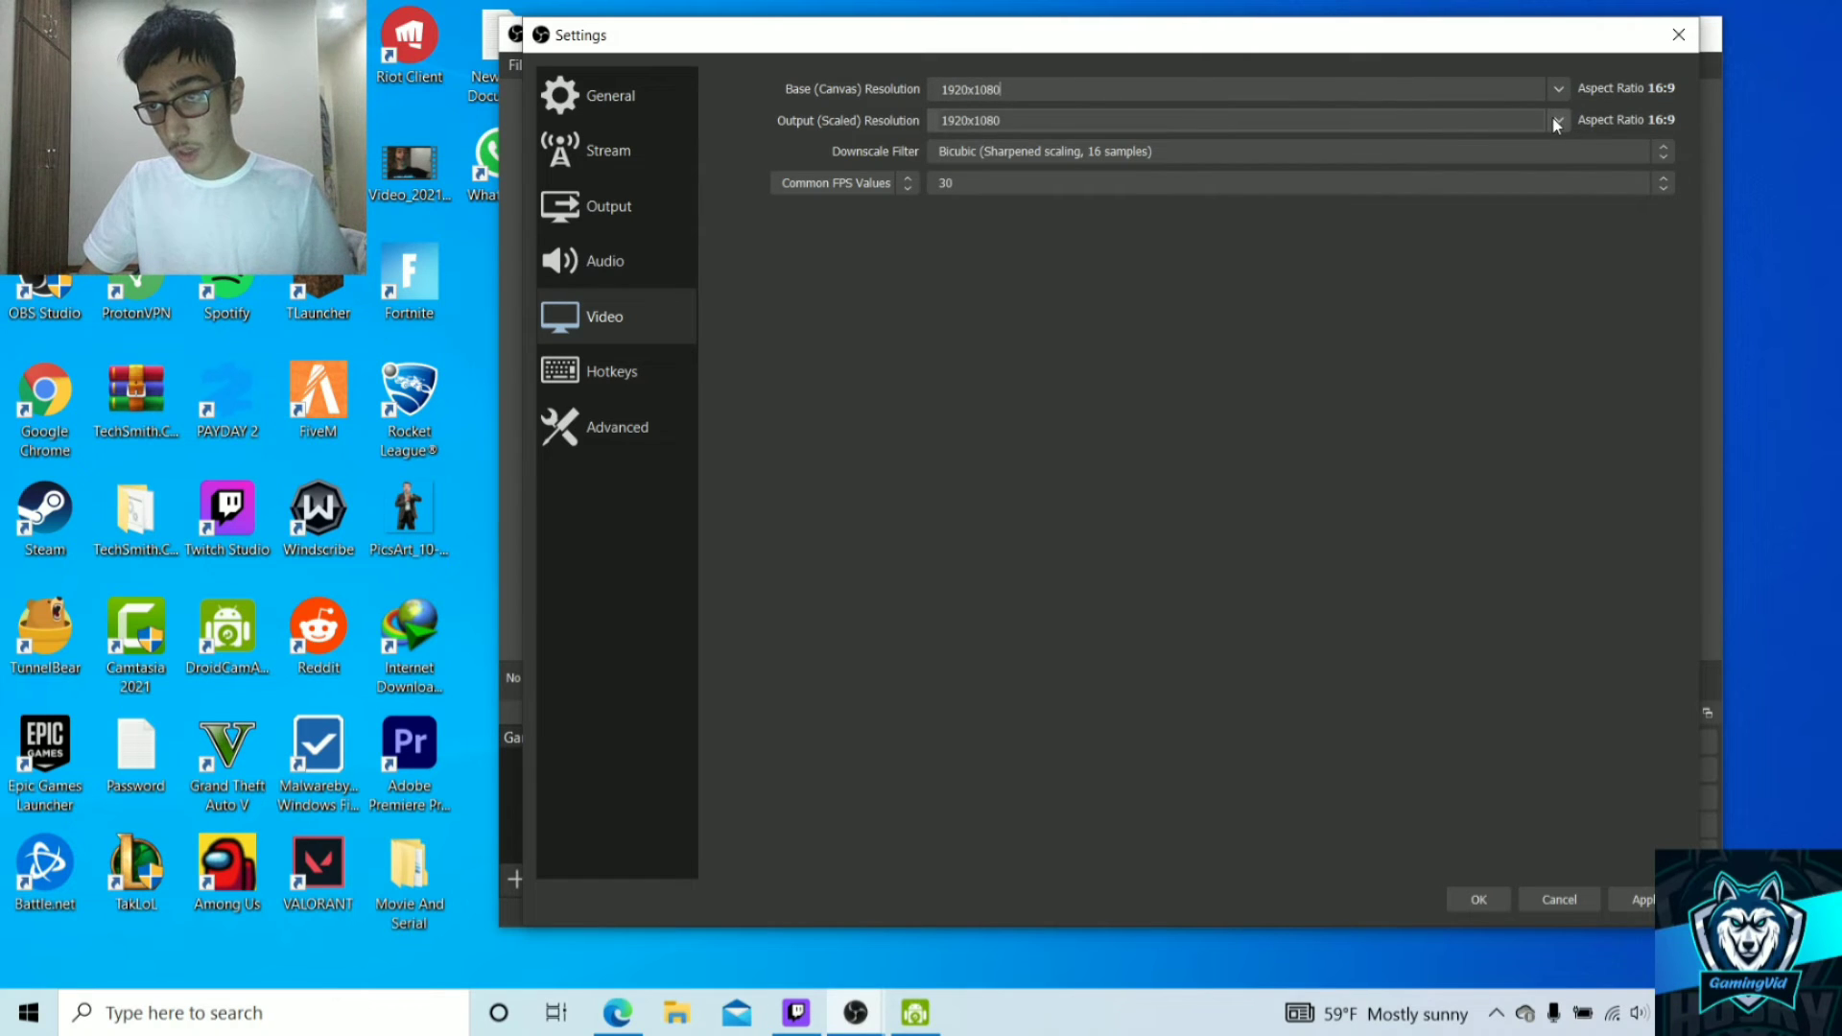
left_click(1556, 122)
left_click(1557, 90)
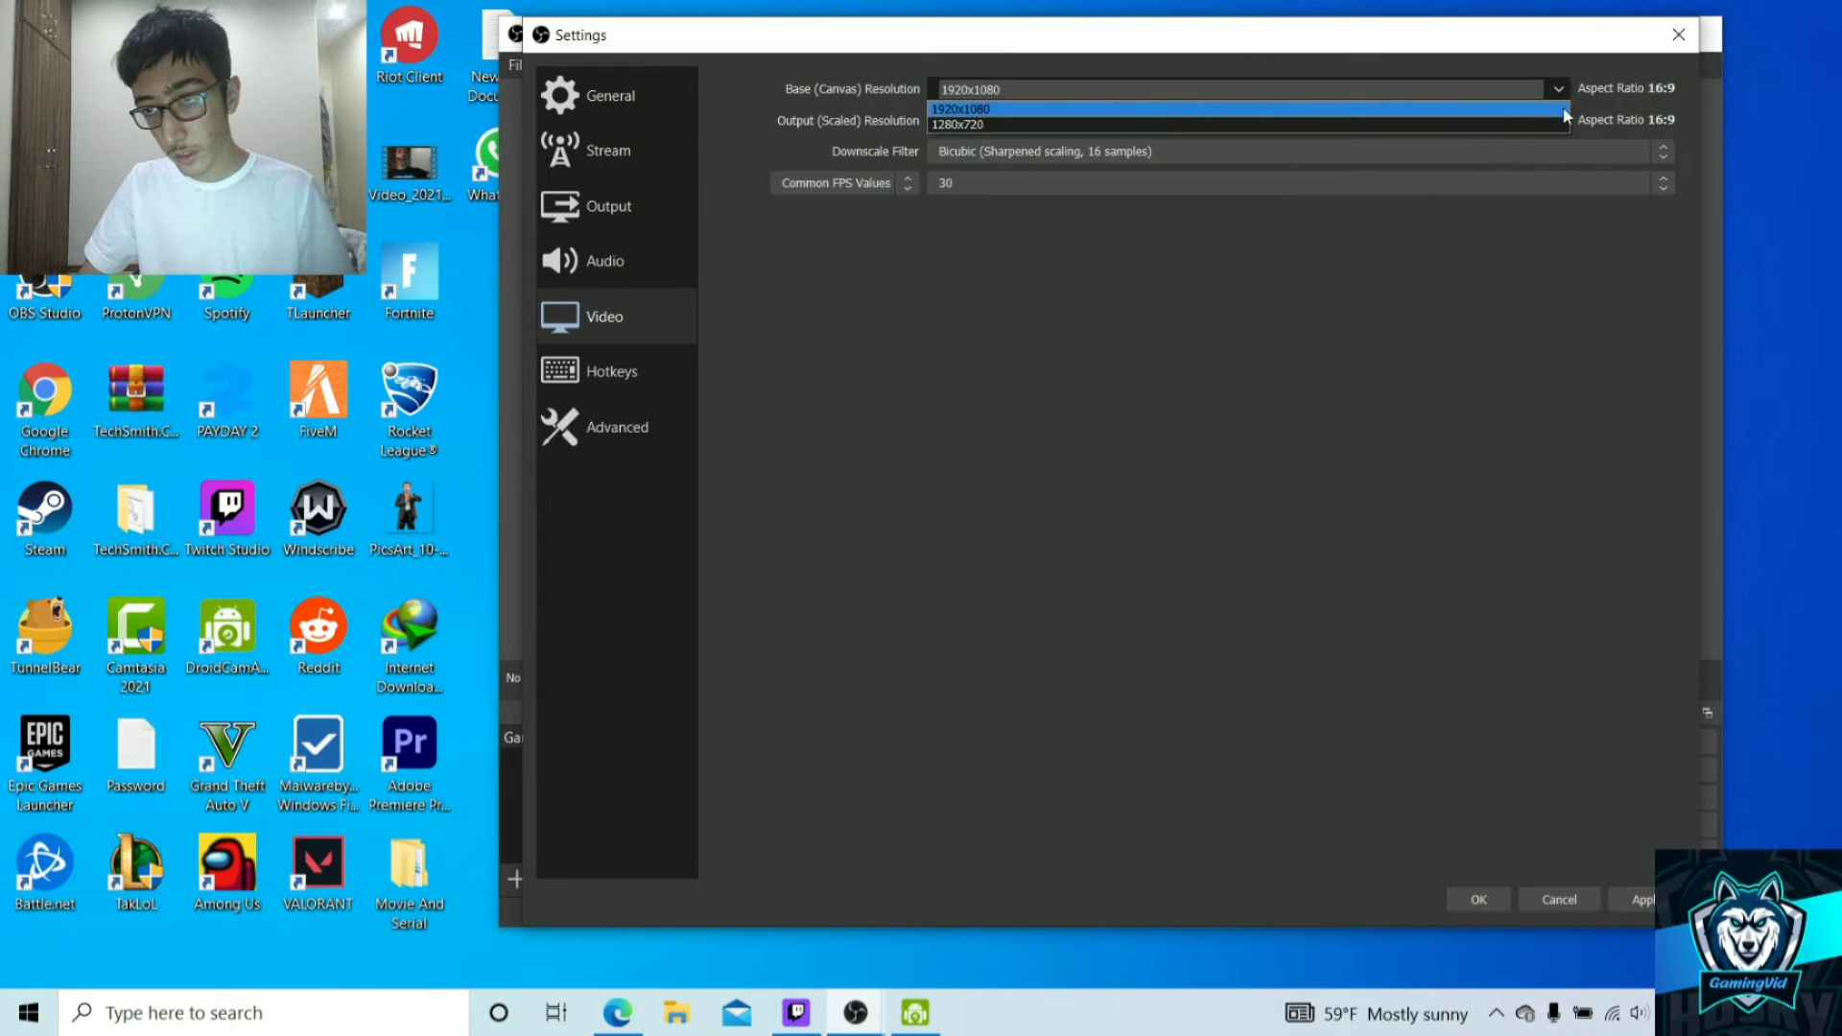
left_click(1602, 118)
left_click(1560, 122)
left_click(1586, 115)
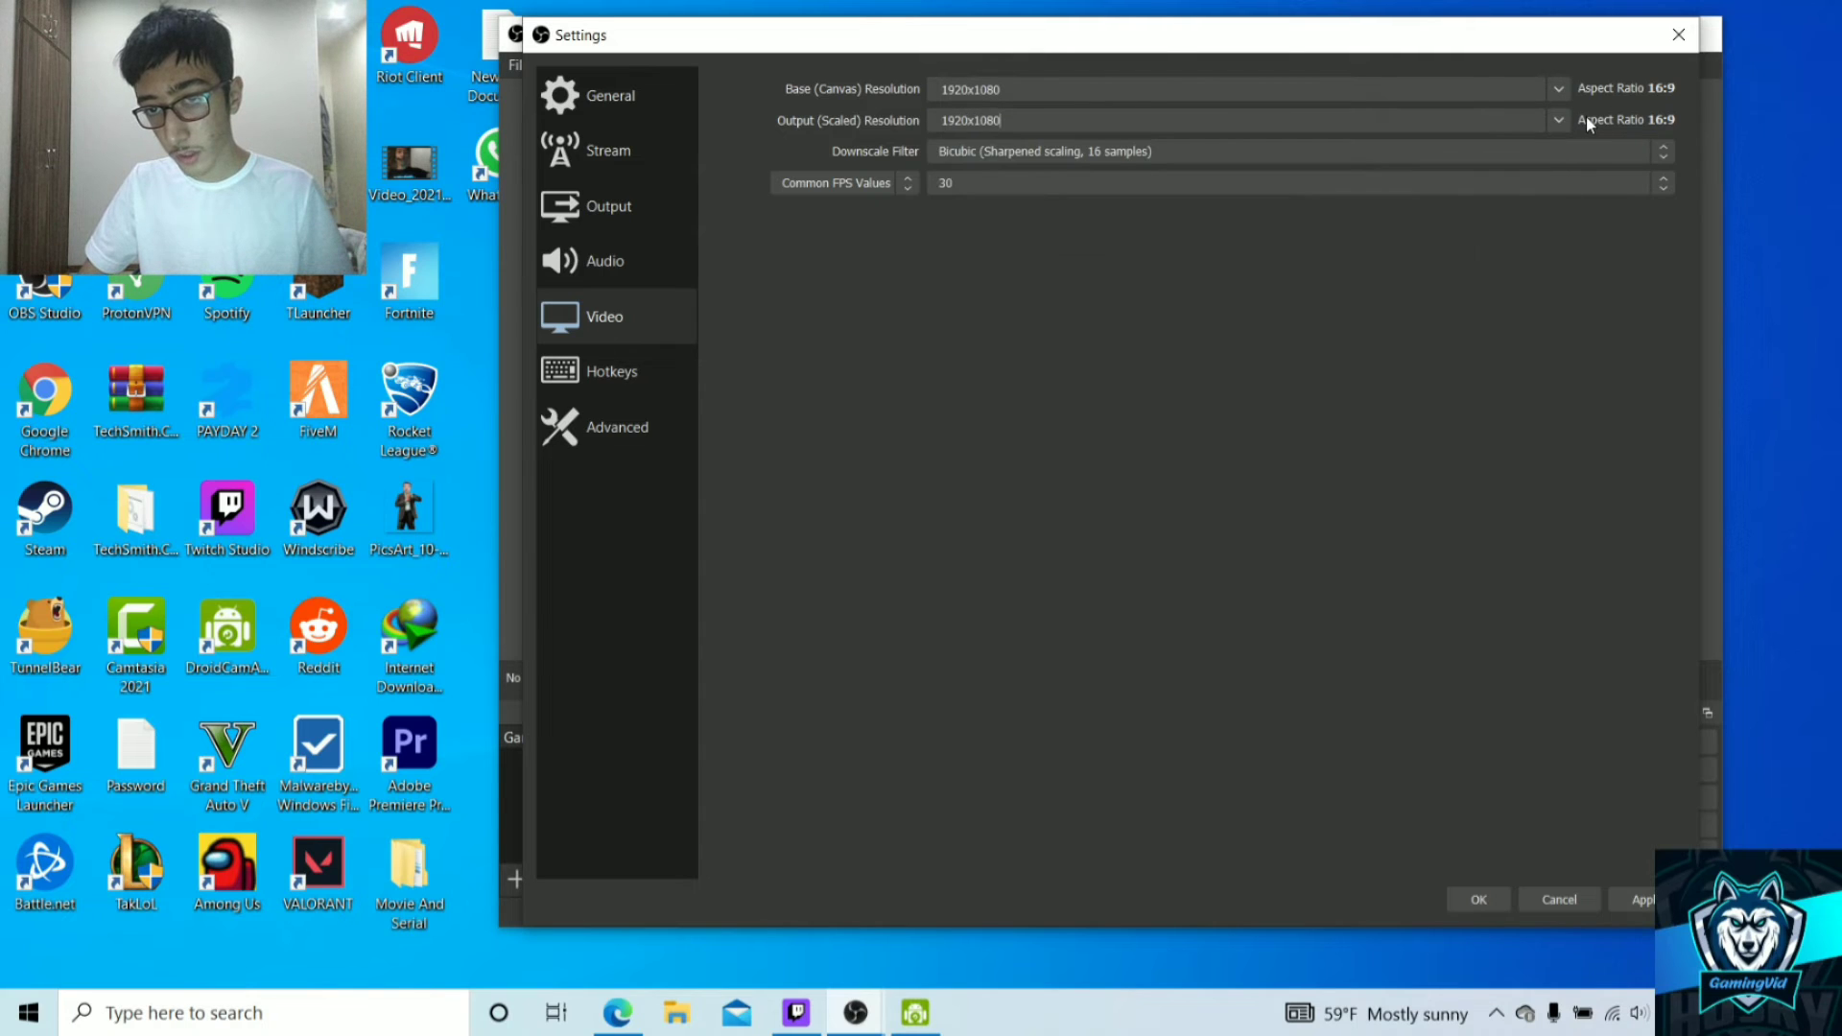
left_click(1564, 91)
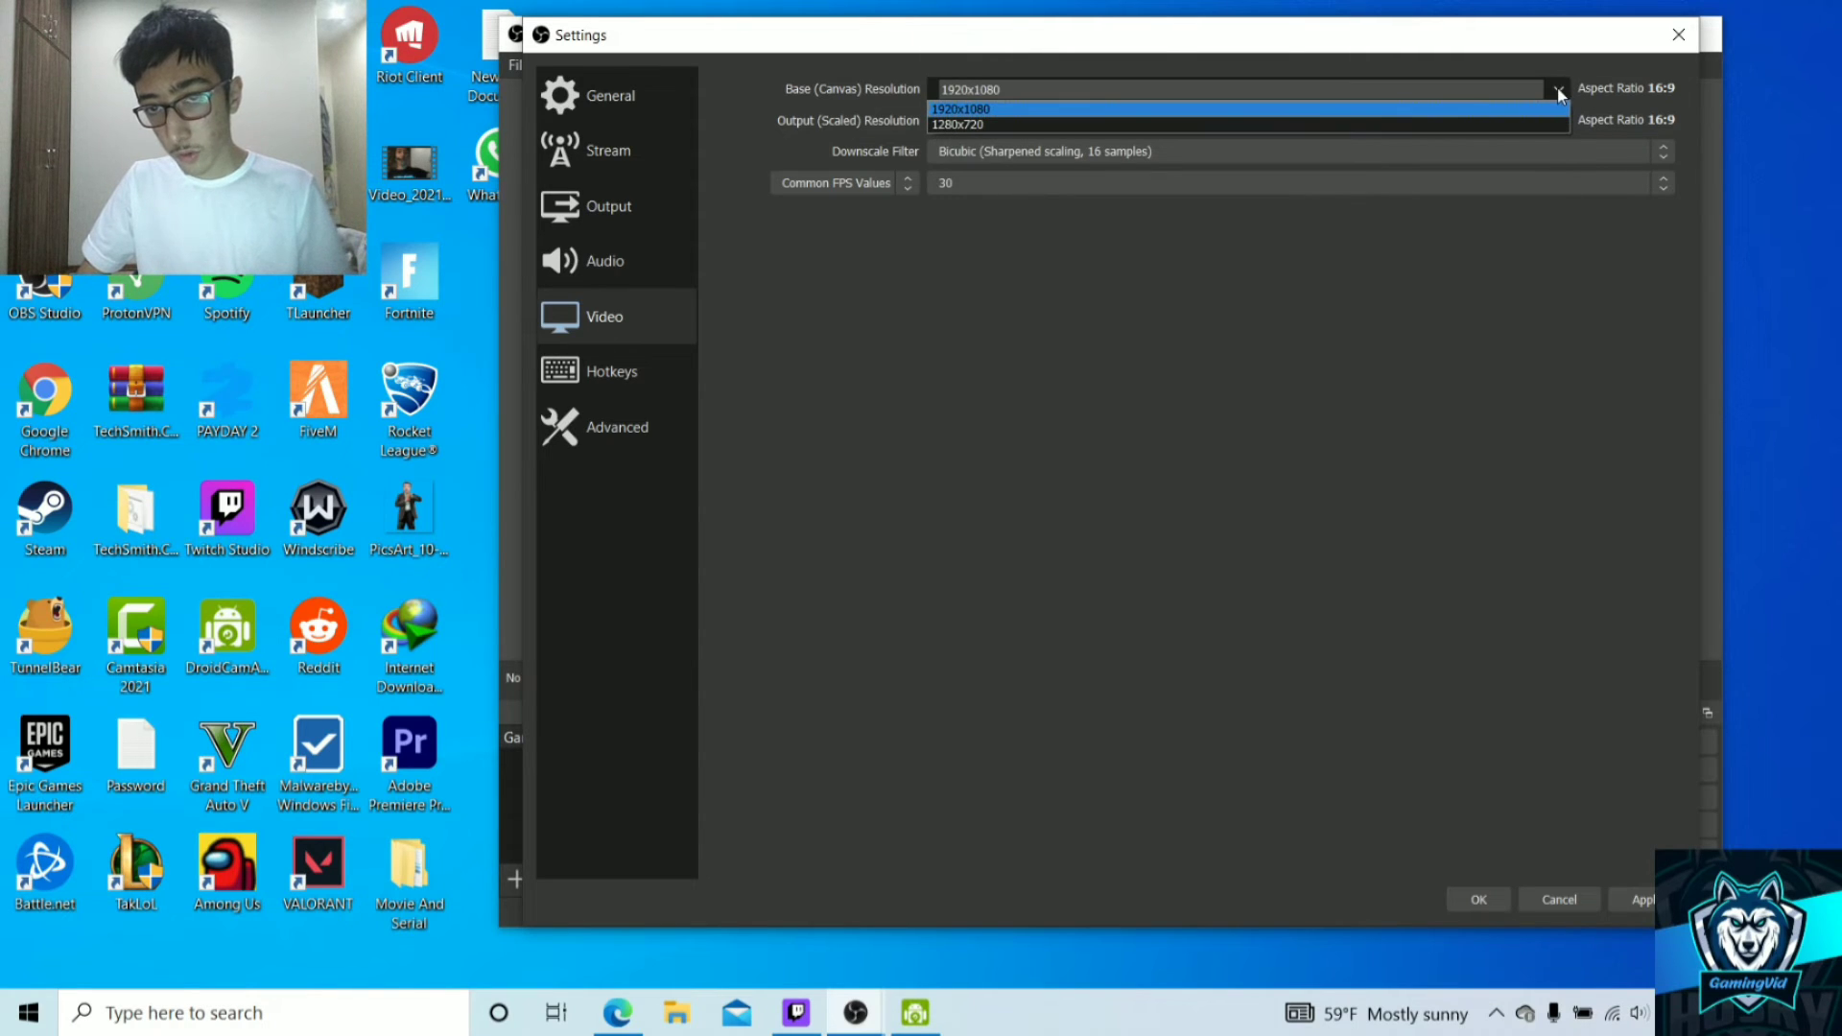
left_click(1585, 85)
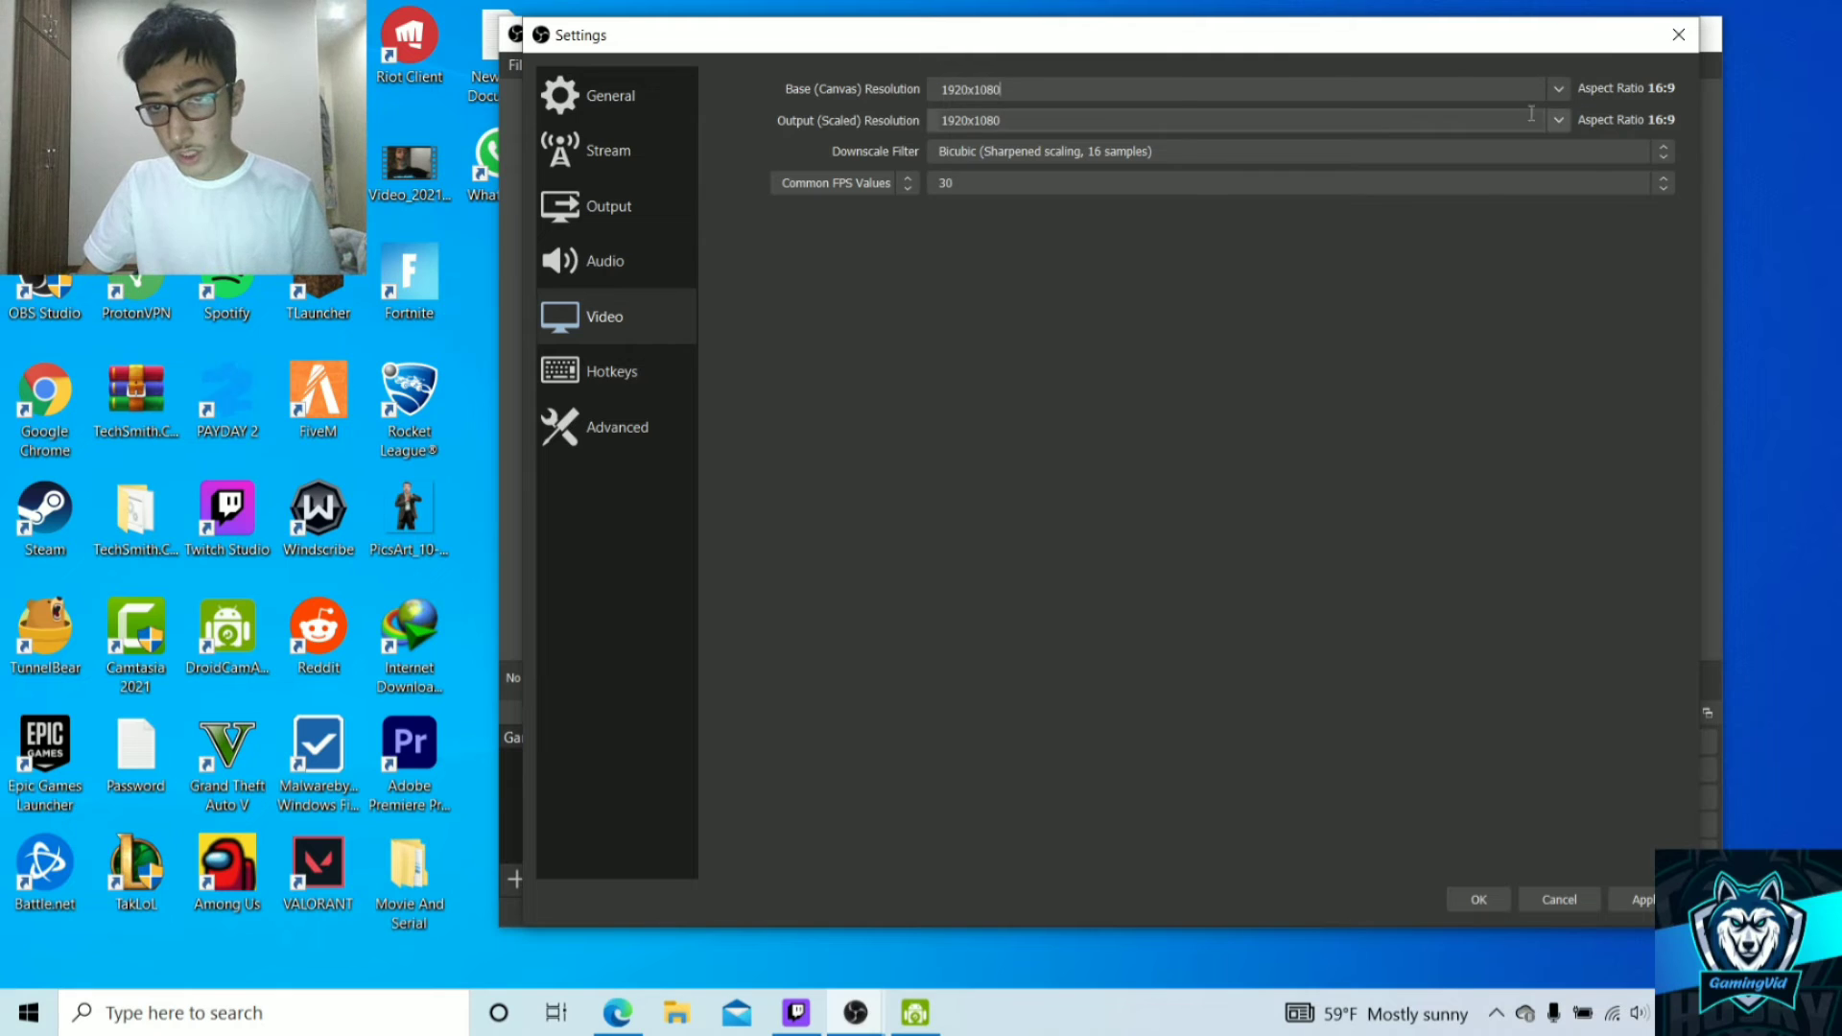
left_click(1620, 184)
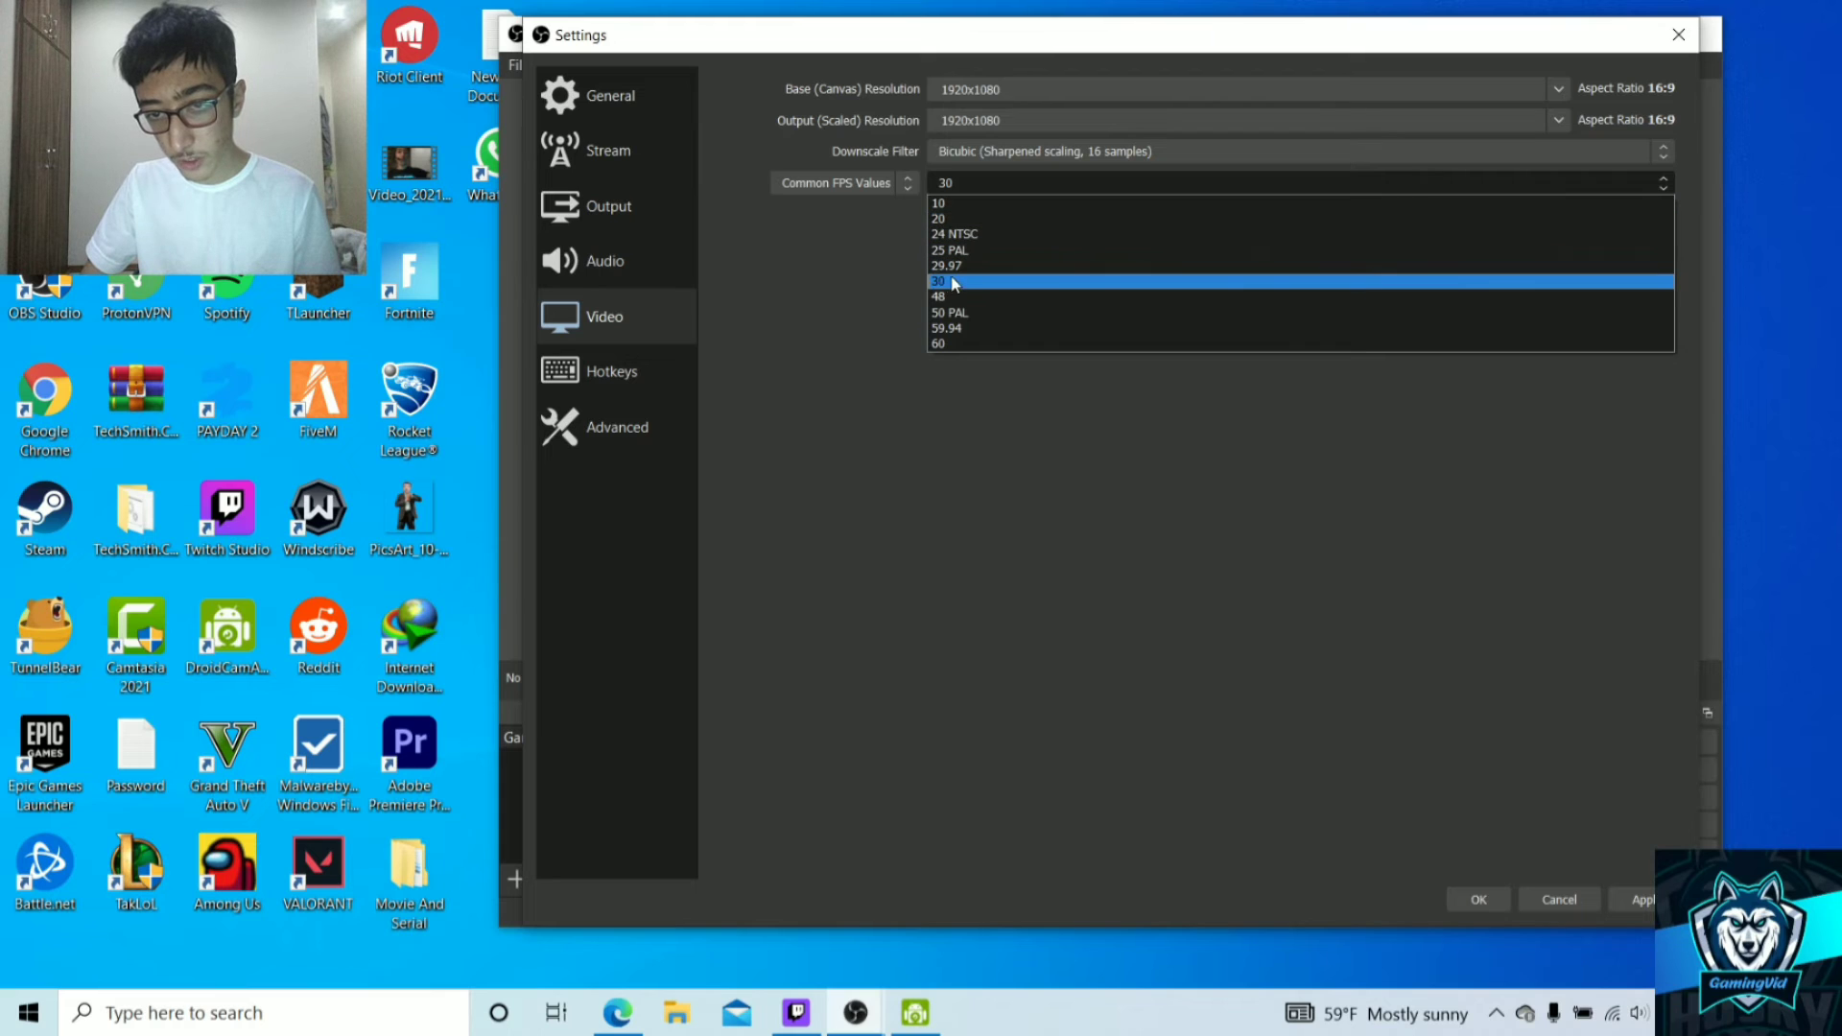
left_click(808, 251)
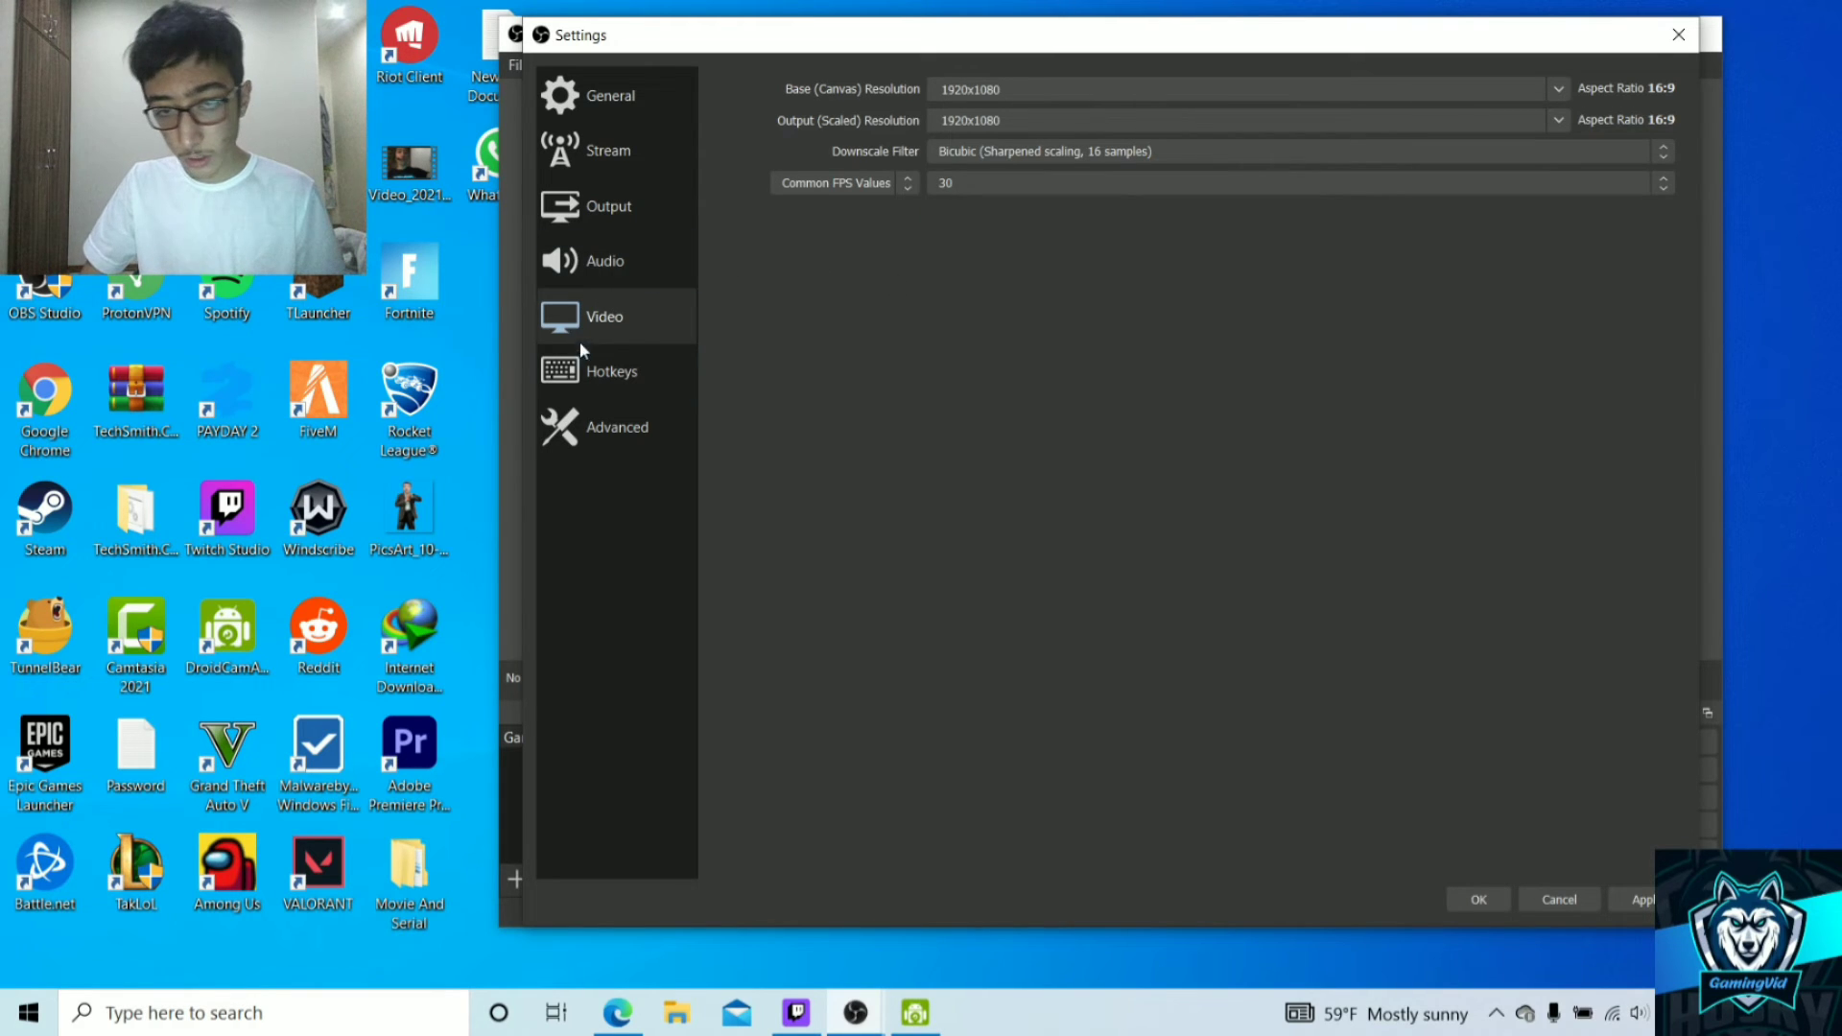
- Review the streaming and recording hotkeys, and examine the process priority options in the advanced settings
left_click(583, 374)
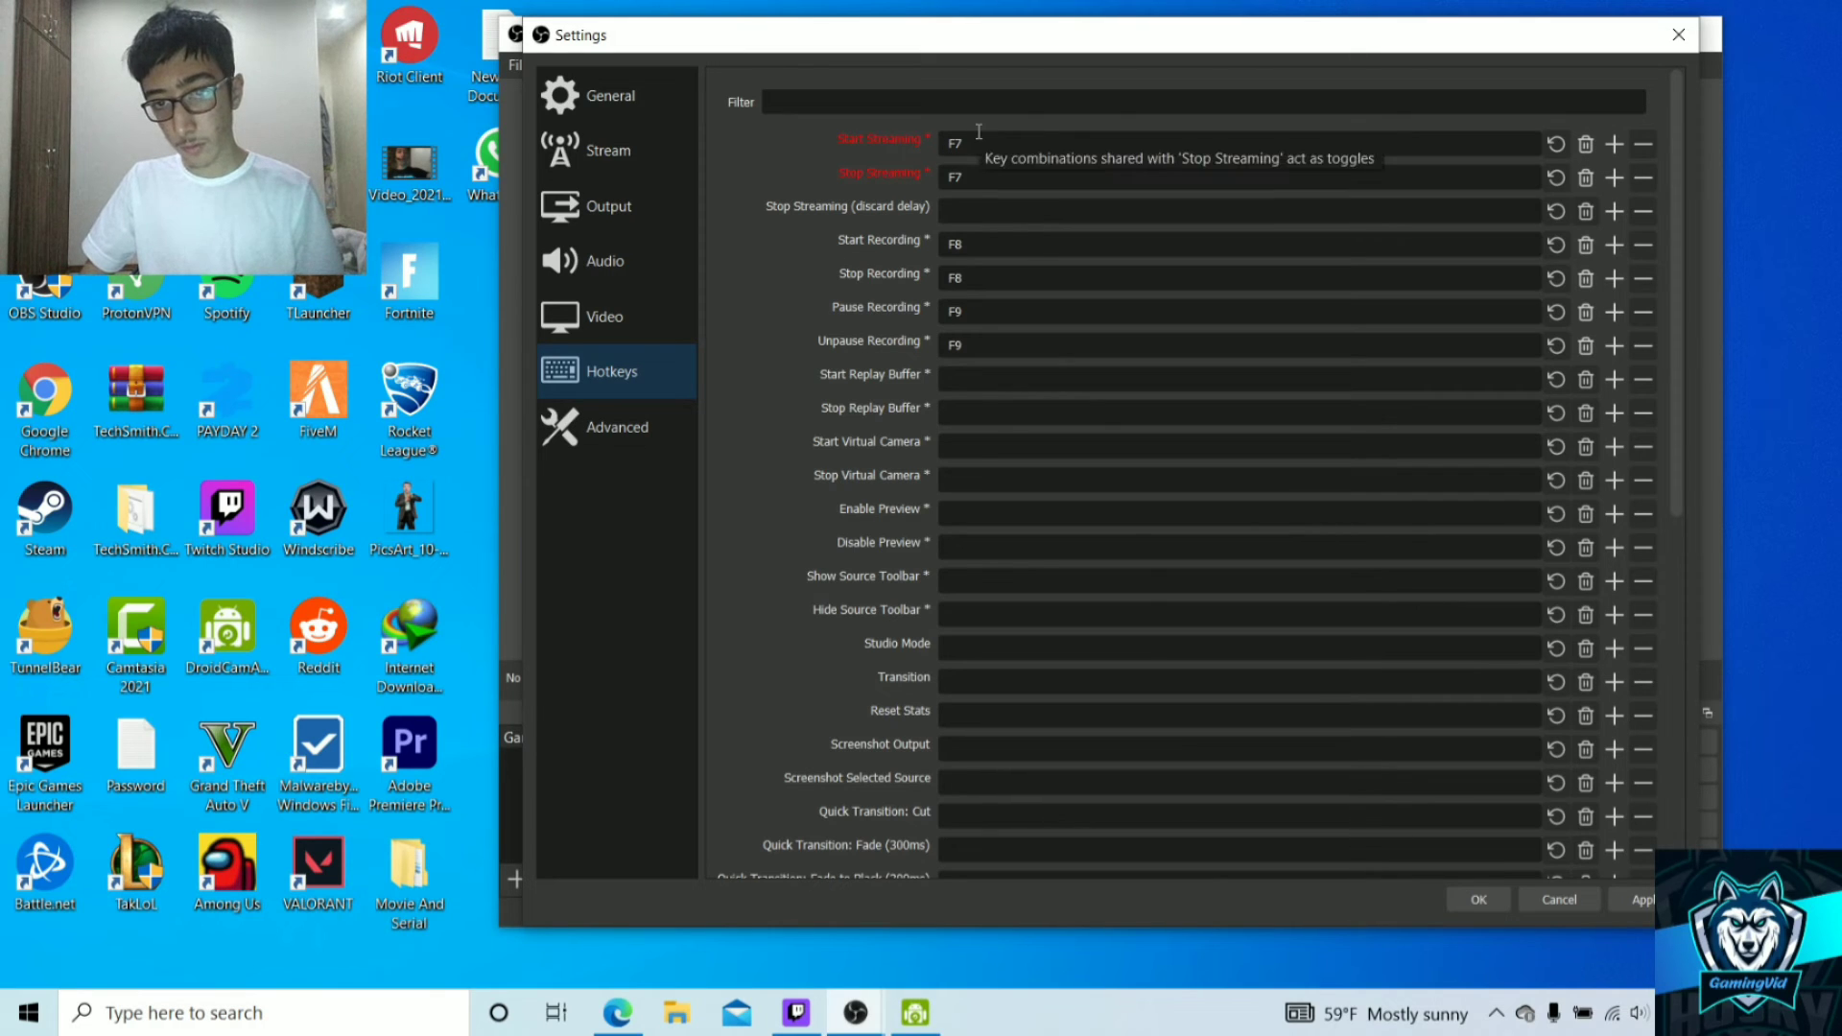
left_click(941, 143)
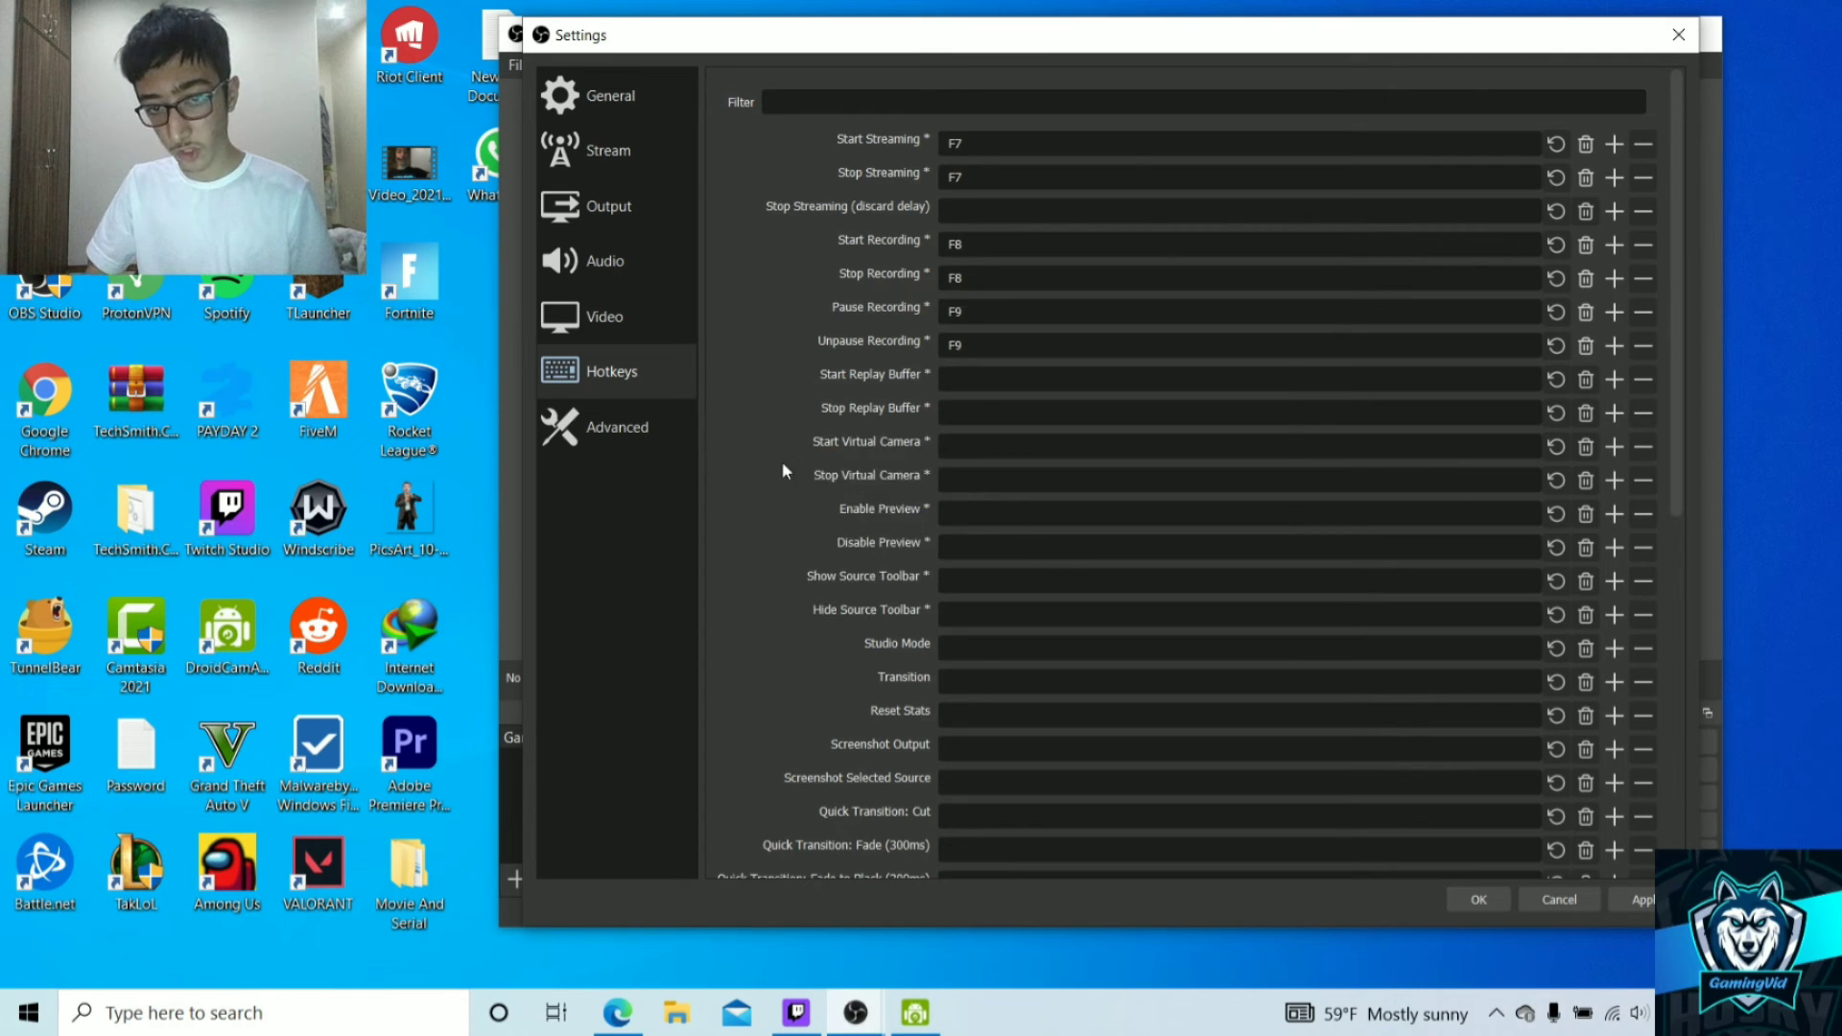
left_click(589, 430)
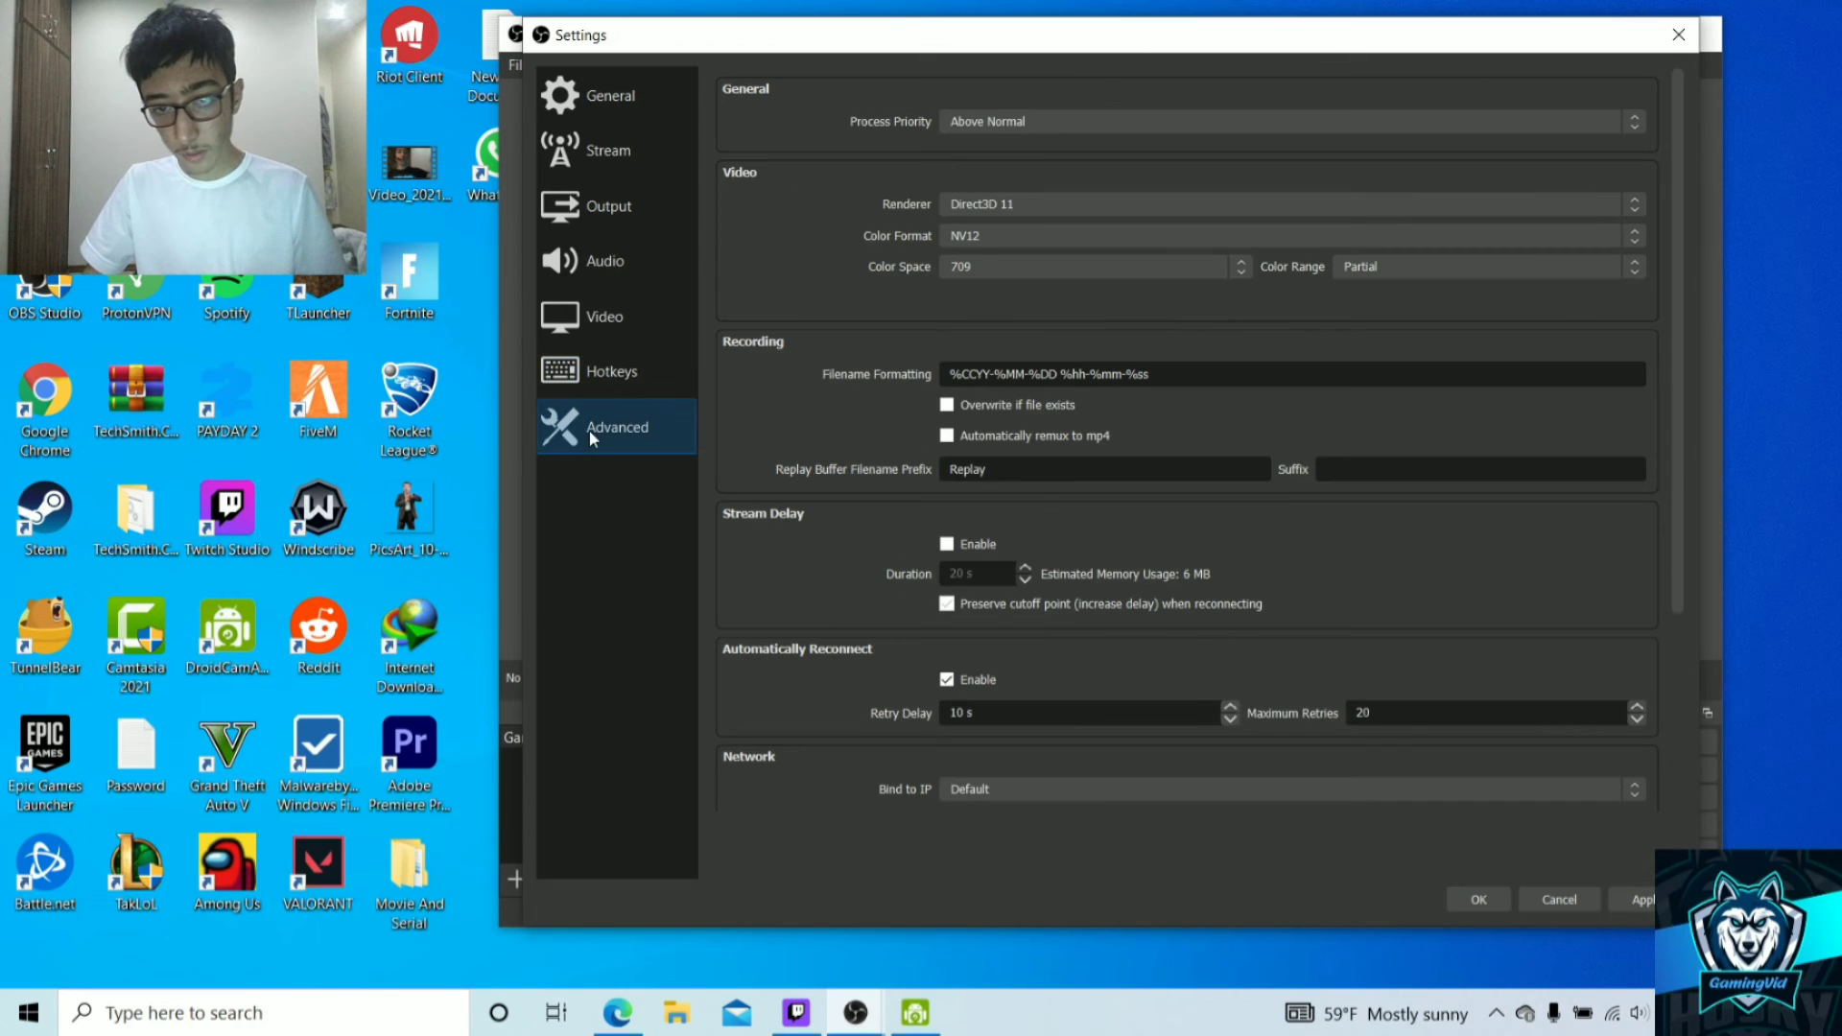
left_click(973, 128)
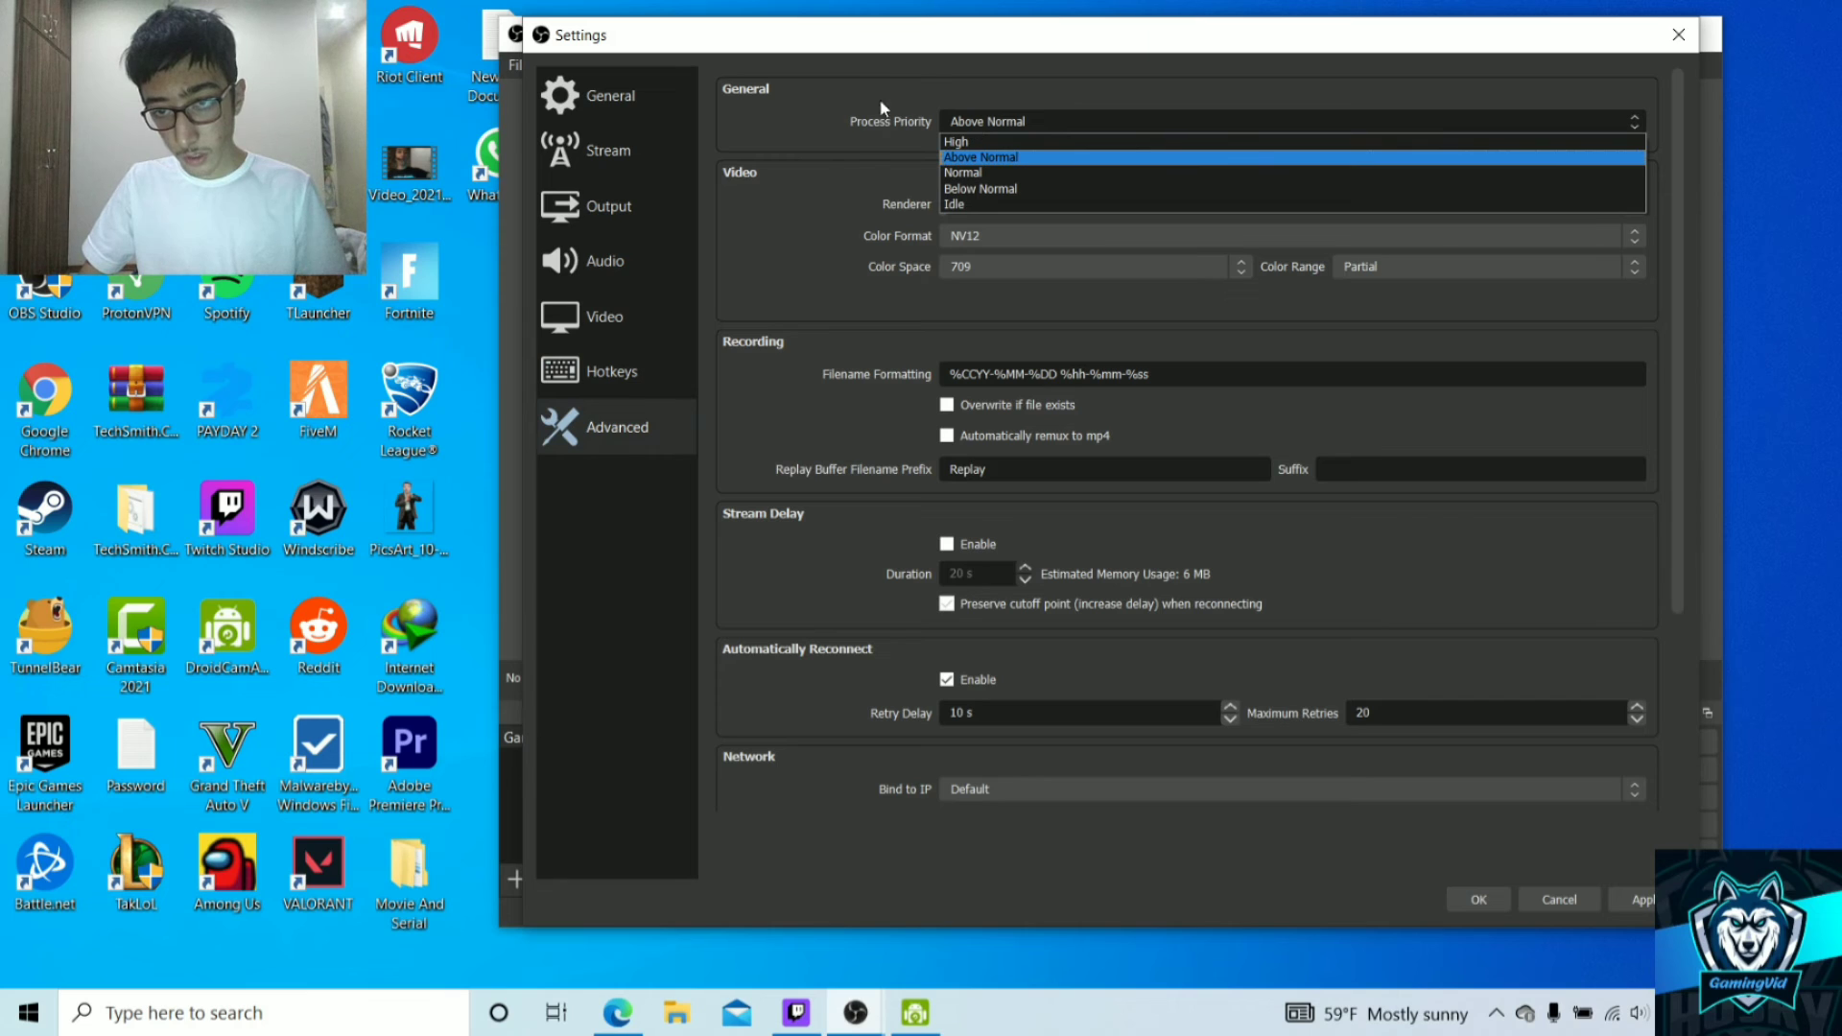
left_click(906, 144)
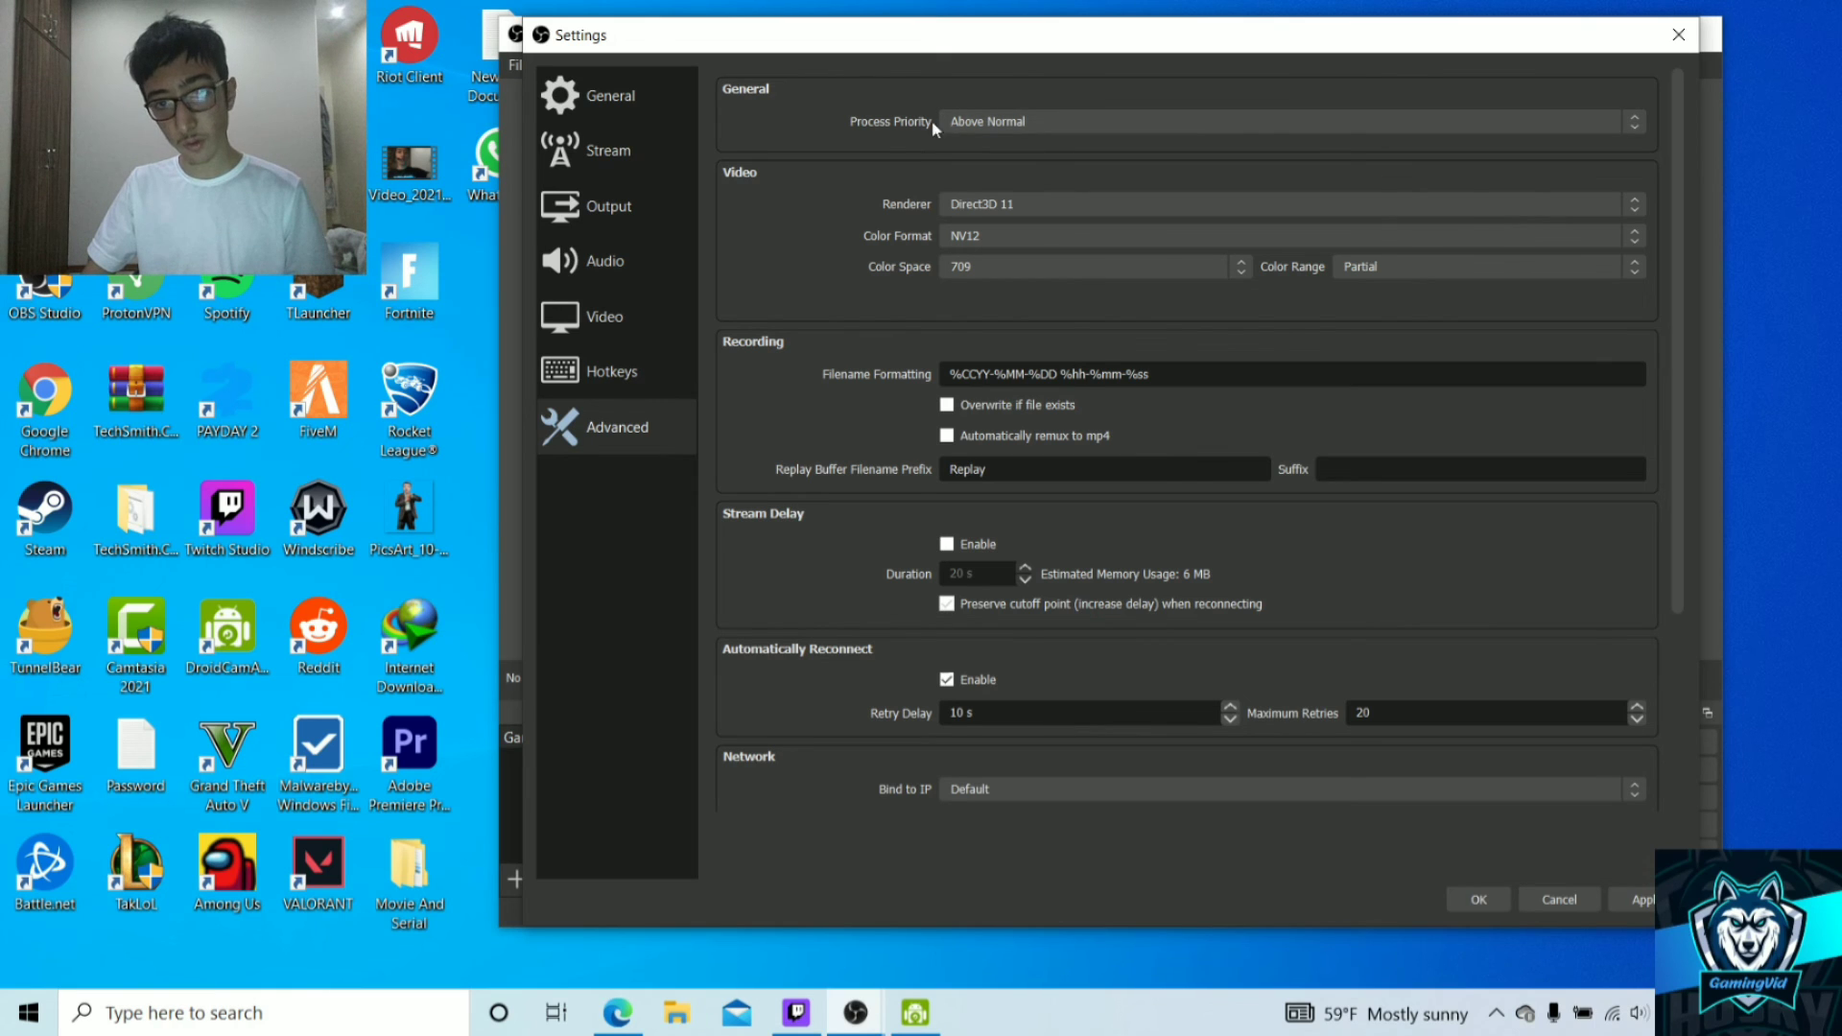
- Review the interface language and theme options in the general settings, and close the settings without saving
left_click(660, 79)
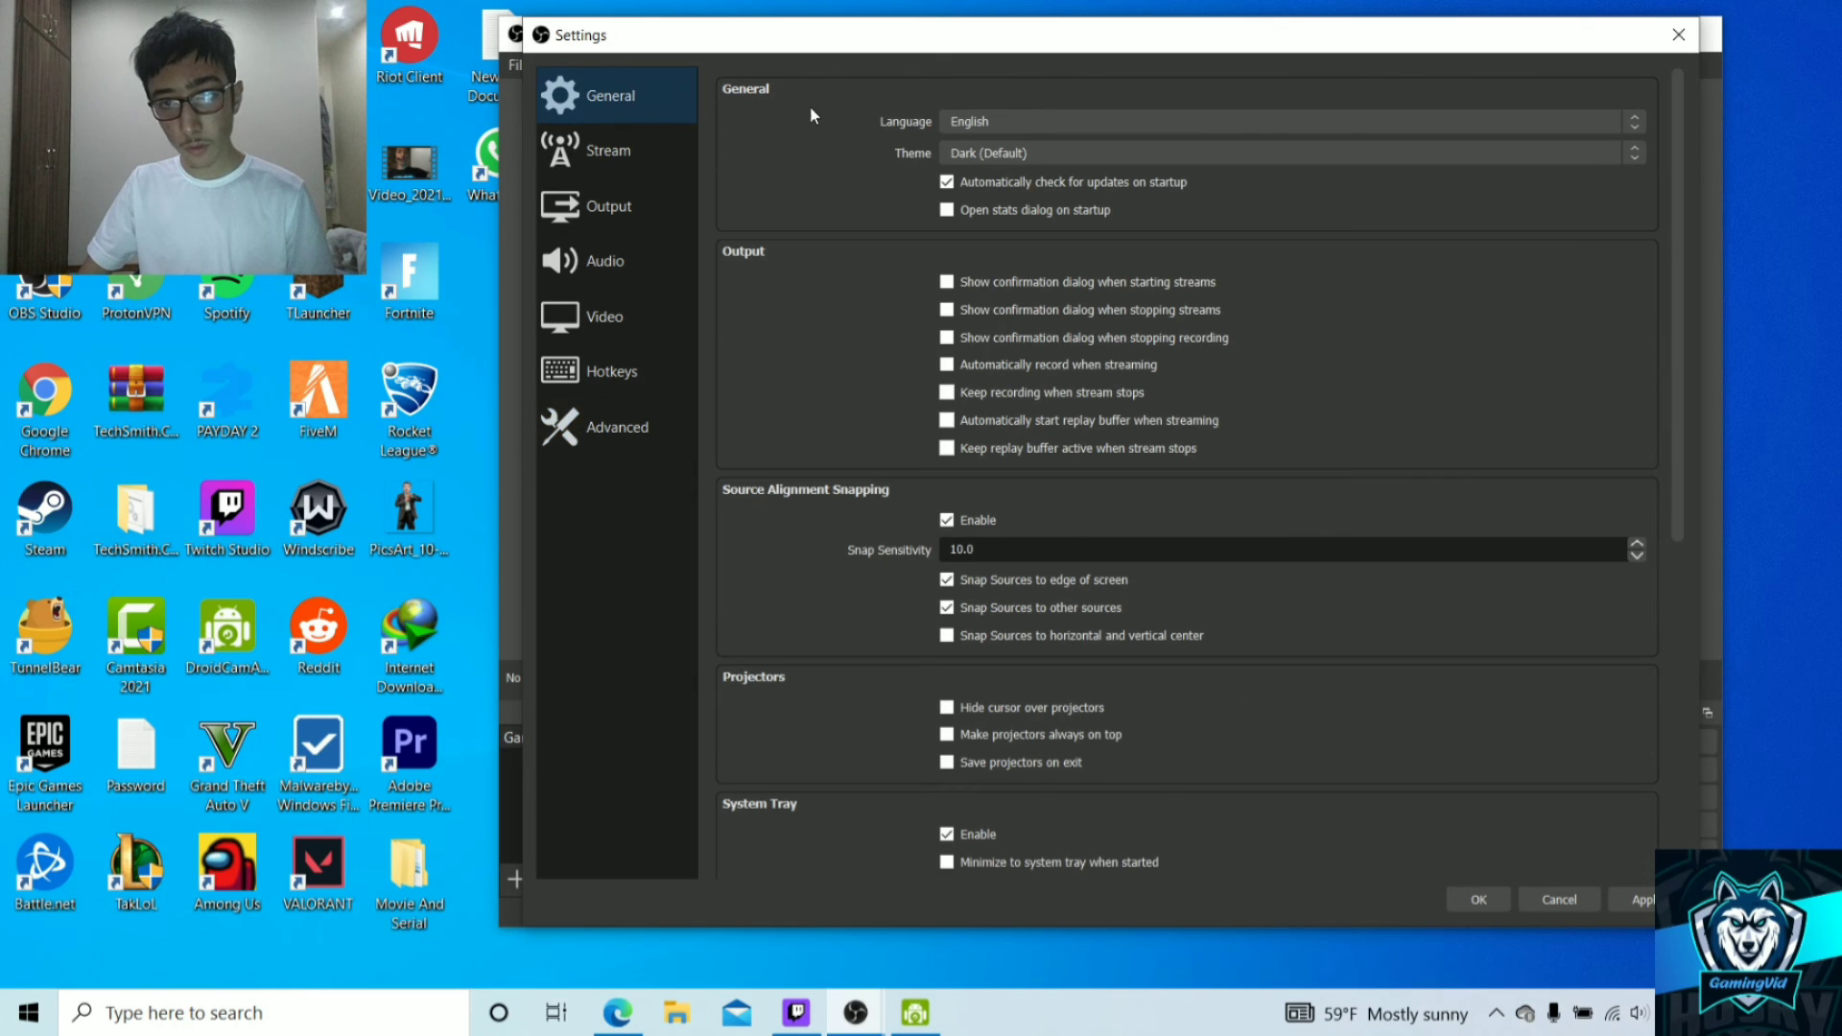
left_click(962, 123)
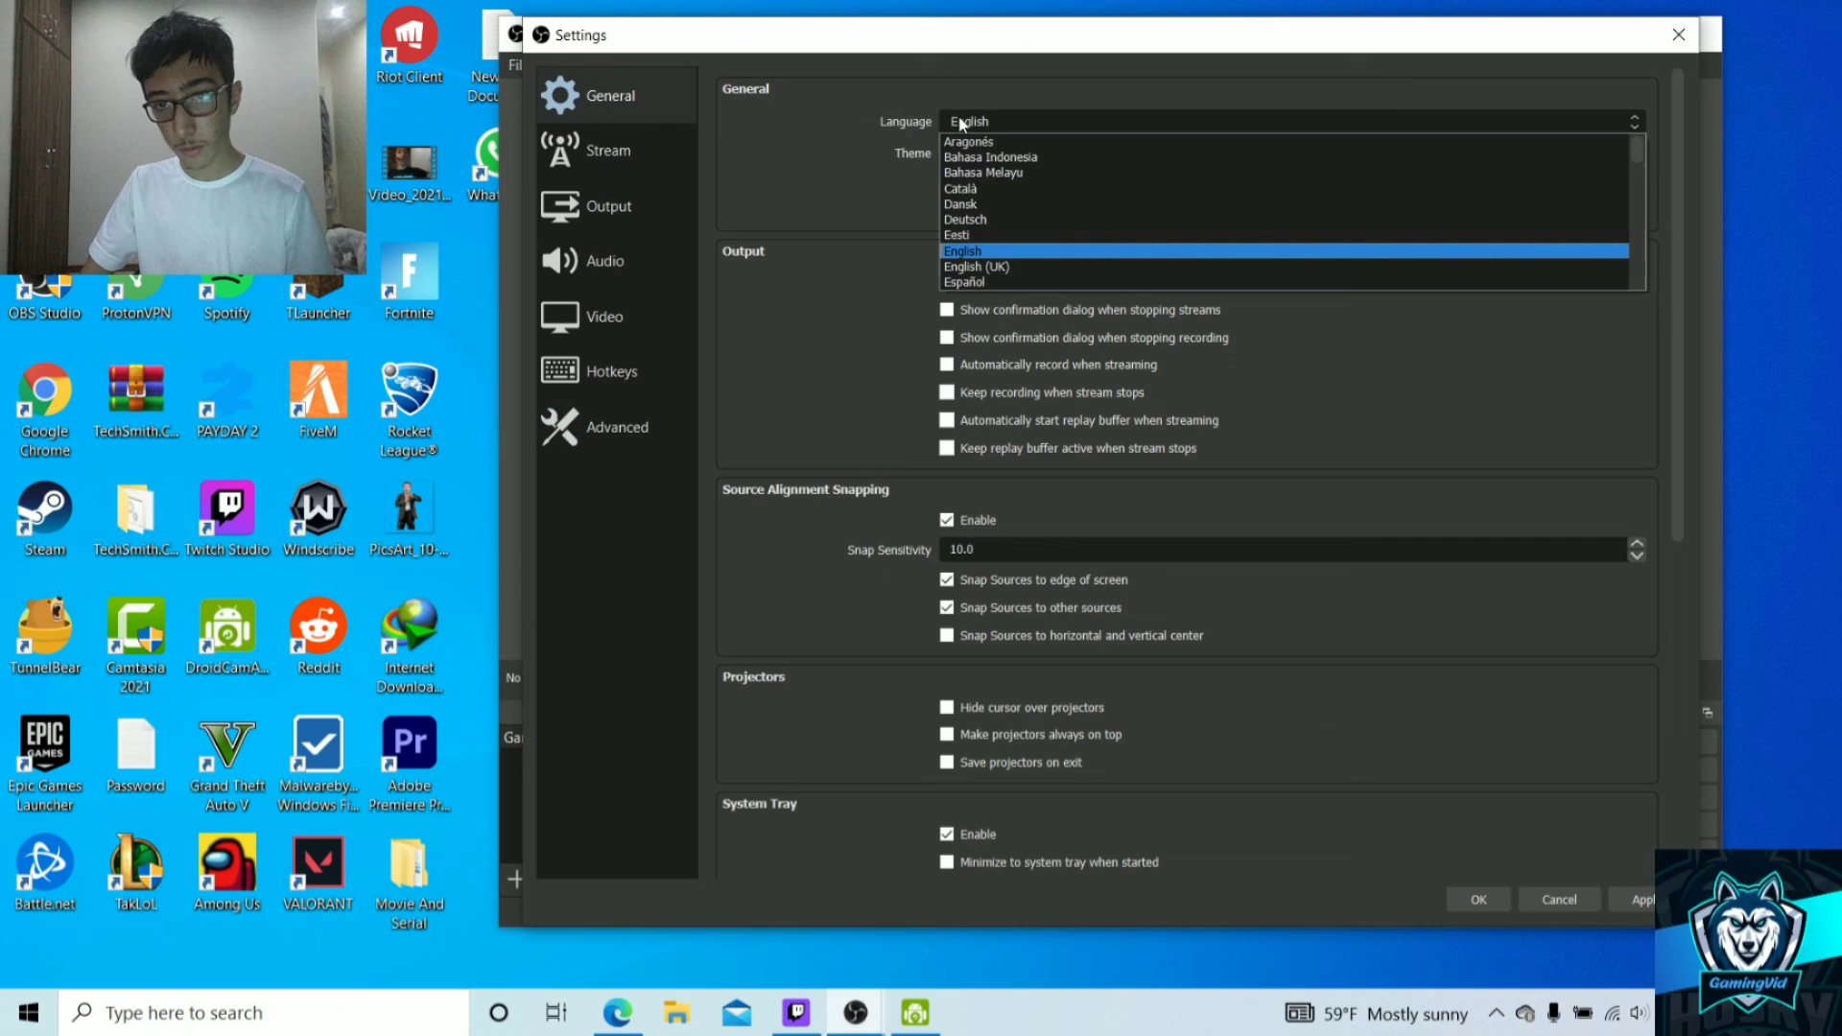
left_click(856, 114)
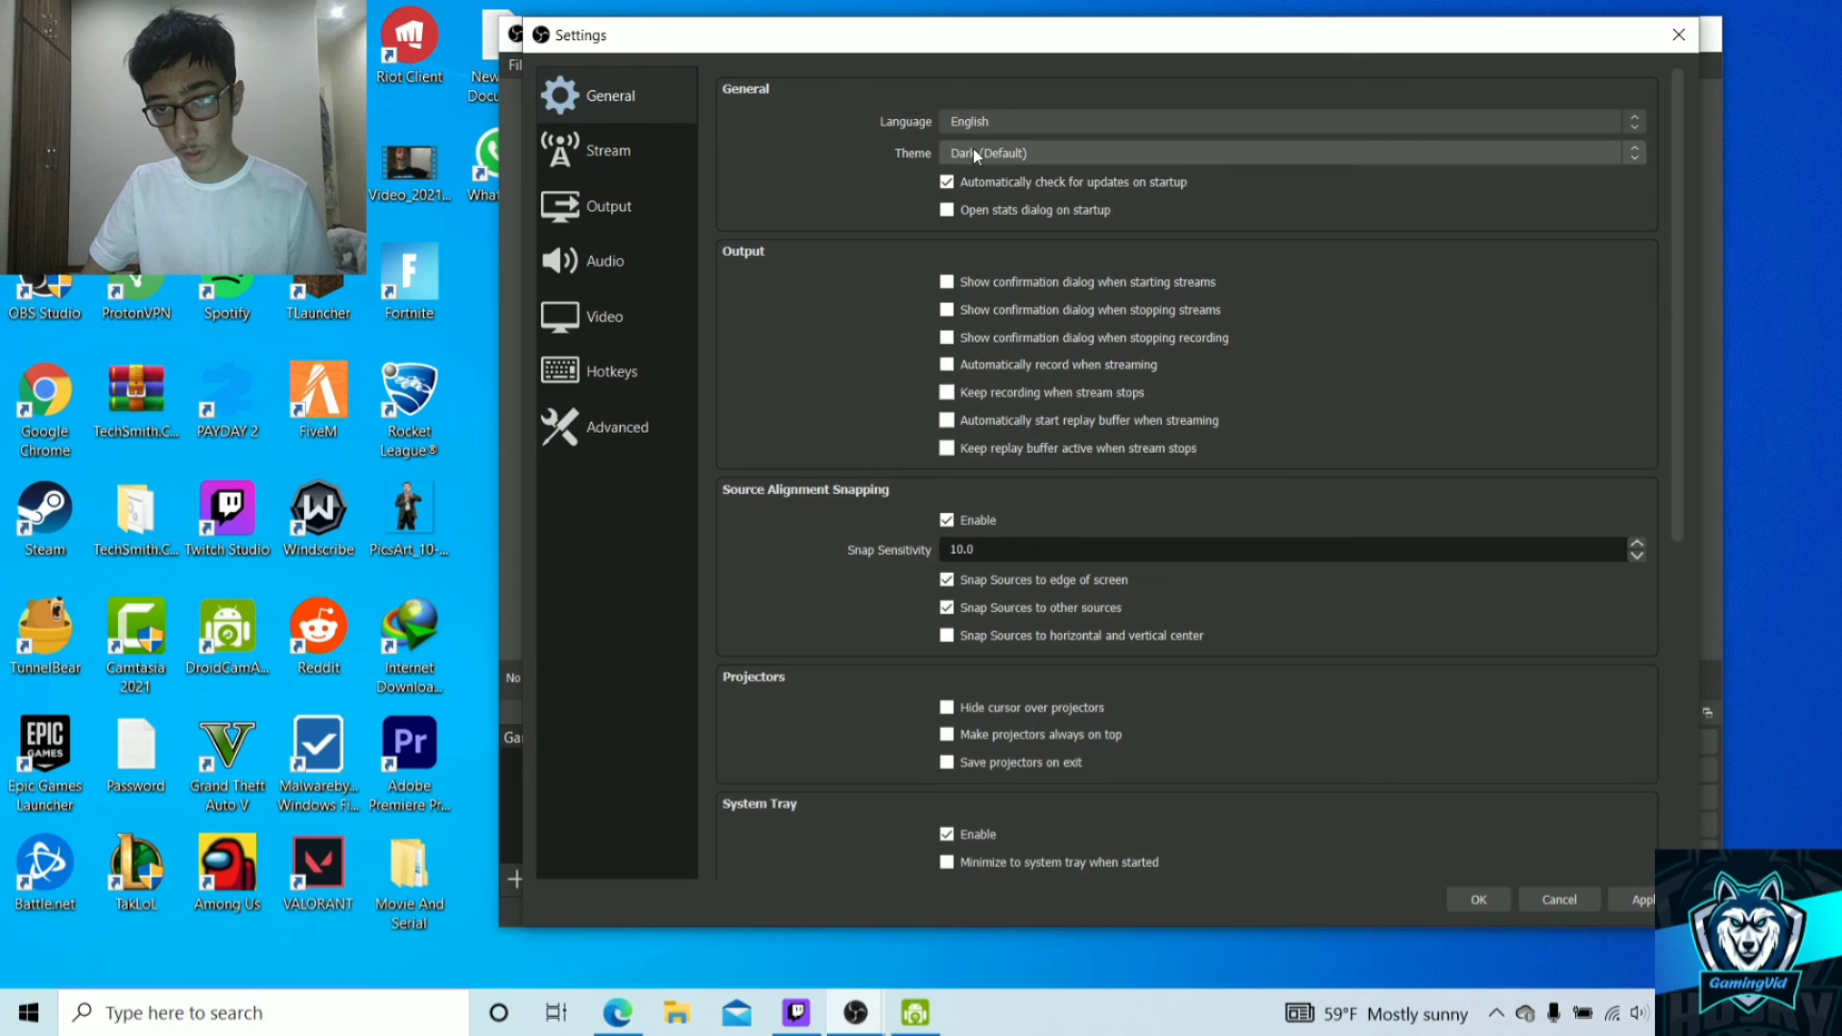
left_click(973, 150)
left_click(875, 144)
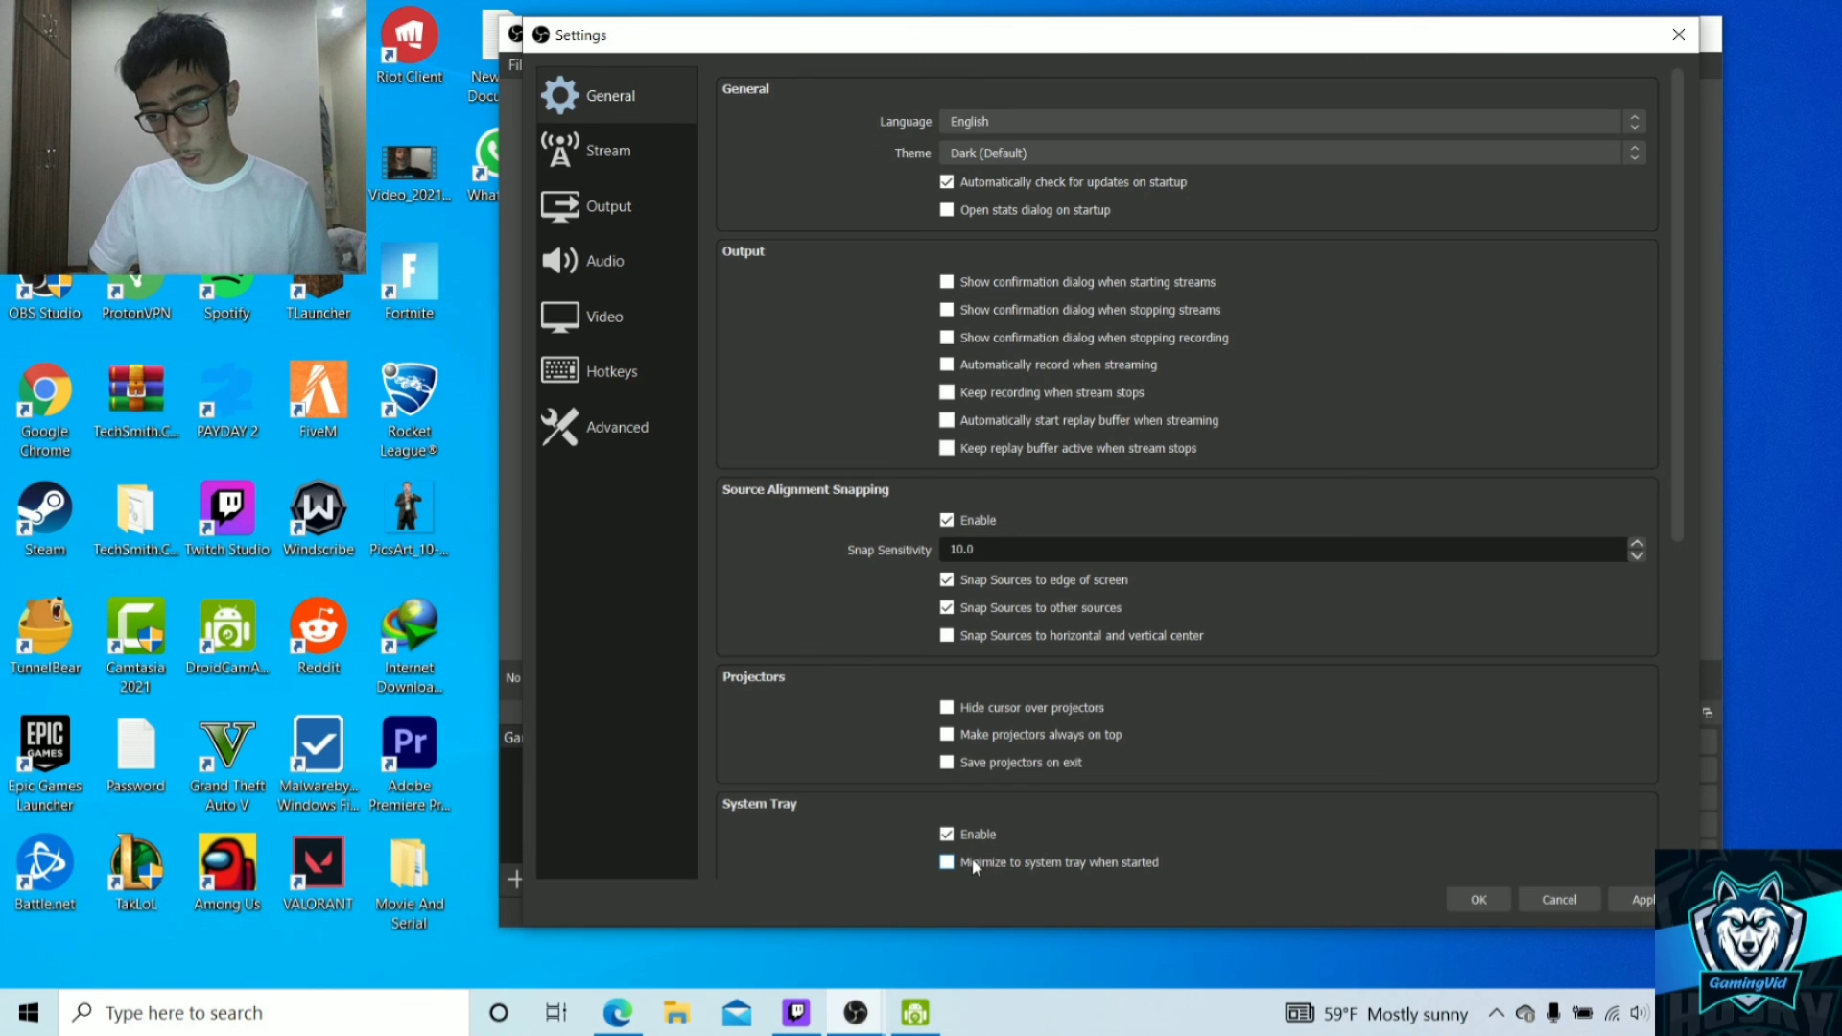
left_click(1564, 906)
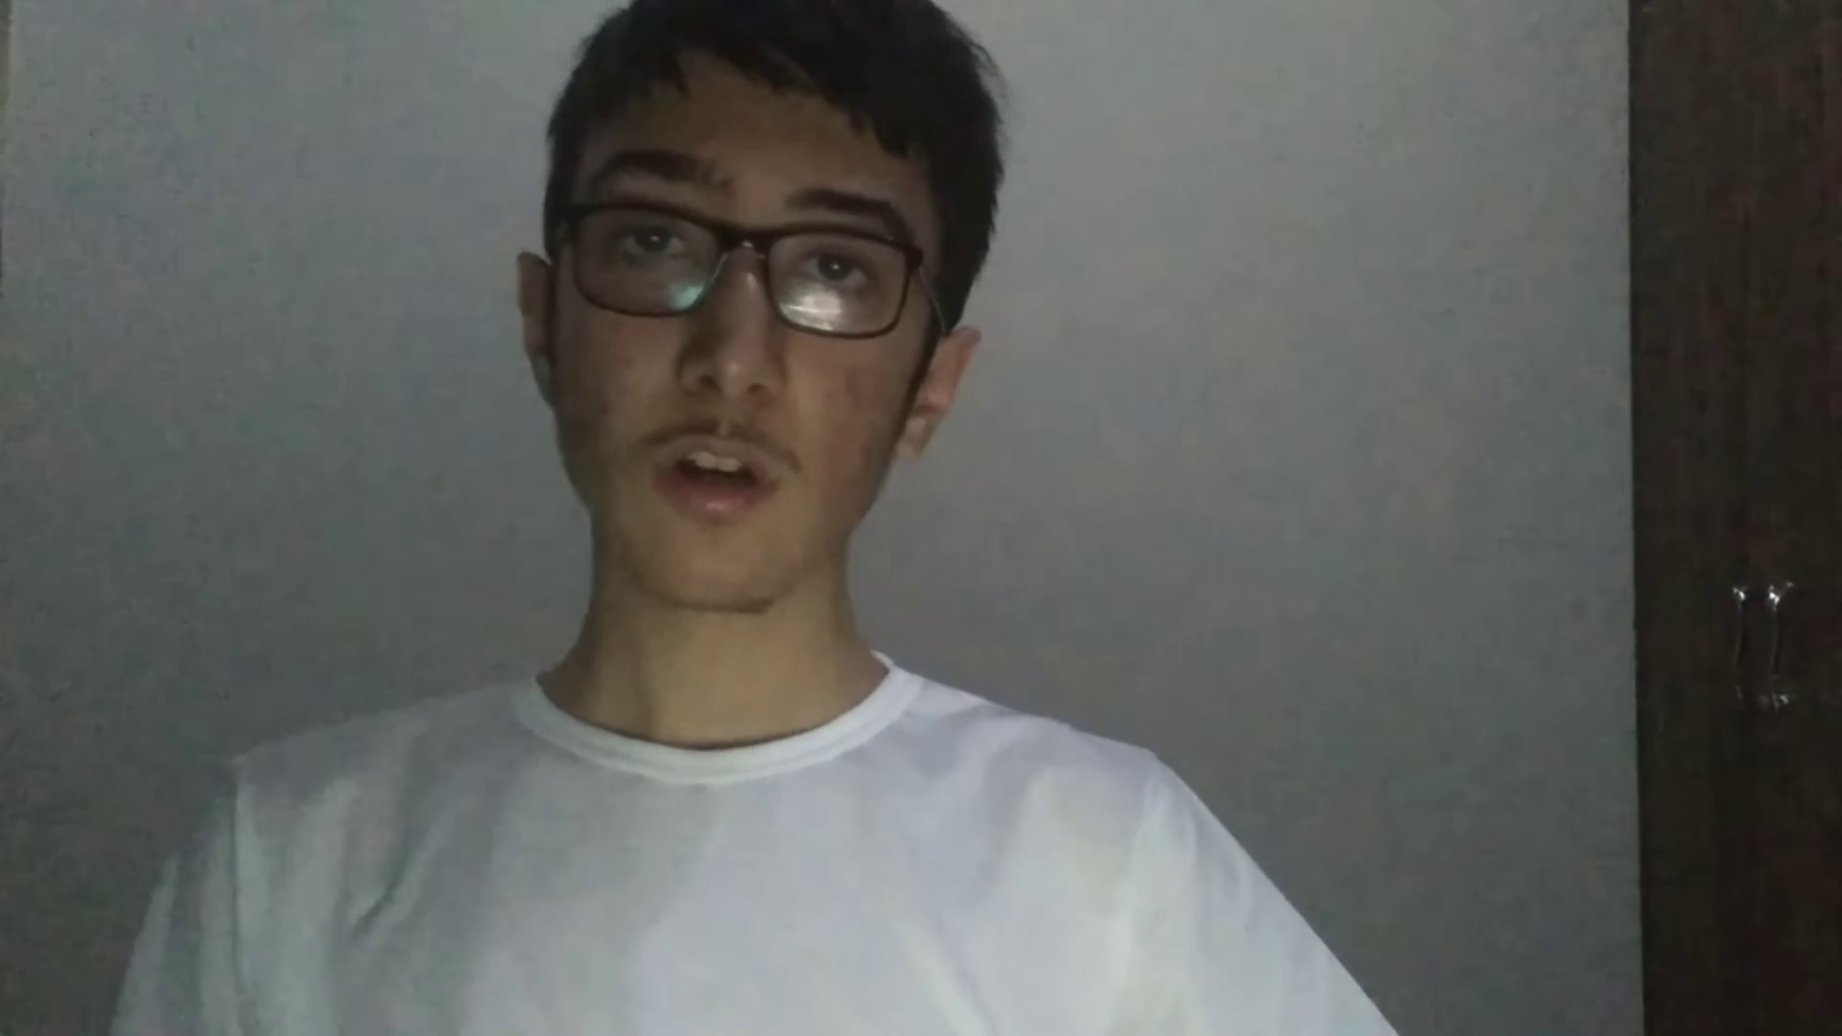